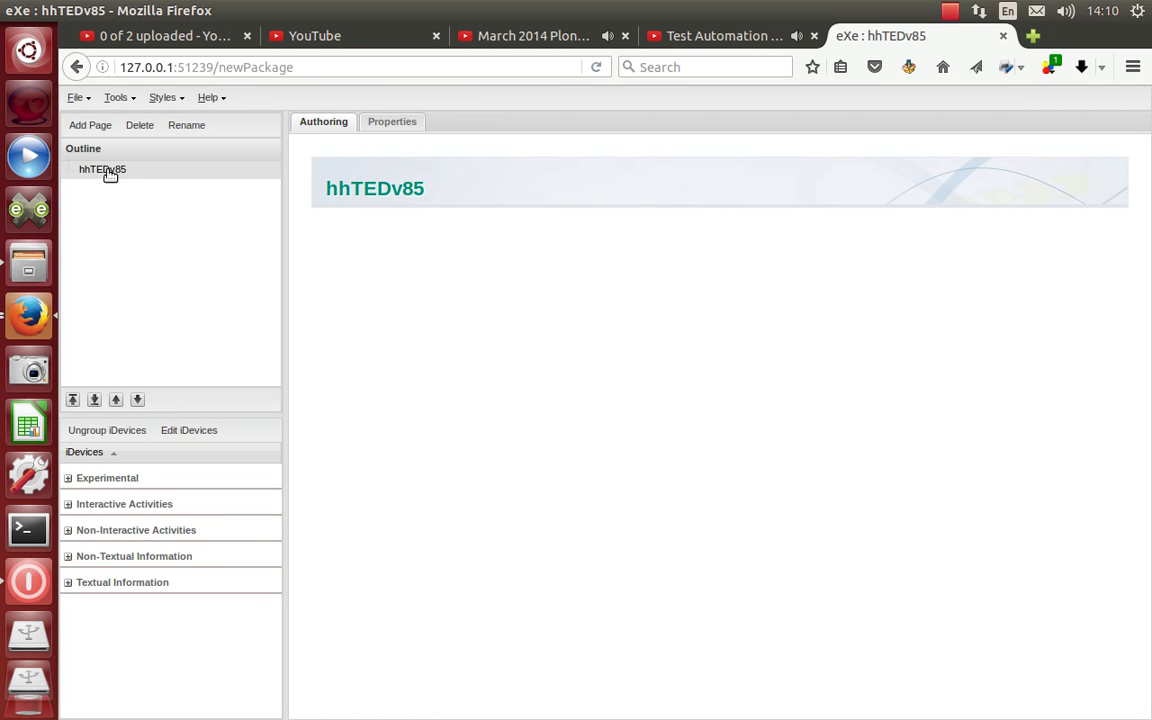
- Add five child pages directly under the hhTEDv85 root in the outline
{"action": "left_click", "coordinate": [95, 124]}
{"action": "left_click", "coordinate": [110, 168]}
{"action": "left_click", "coordinate": [95, 124]}
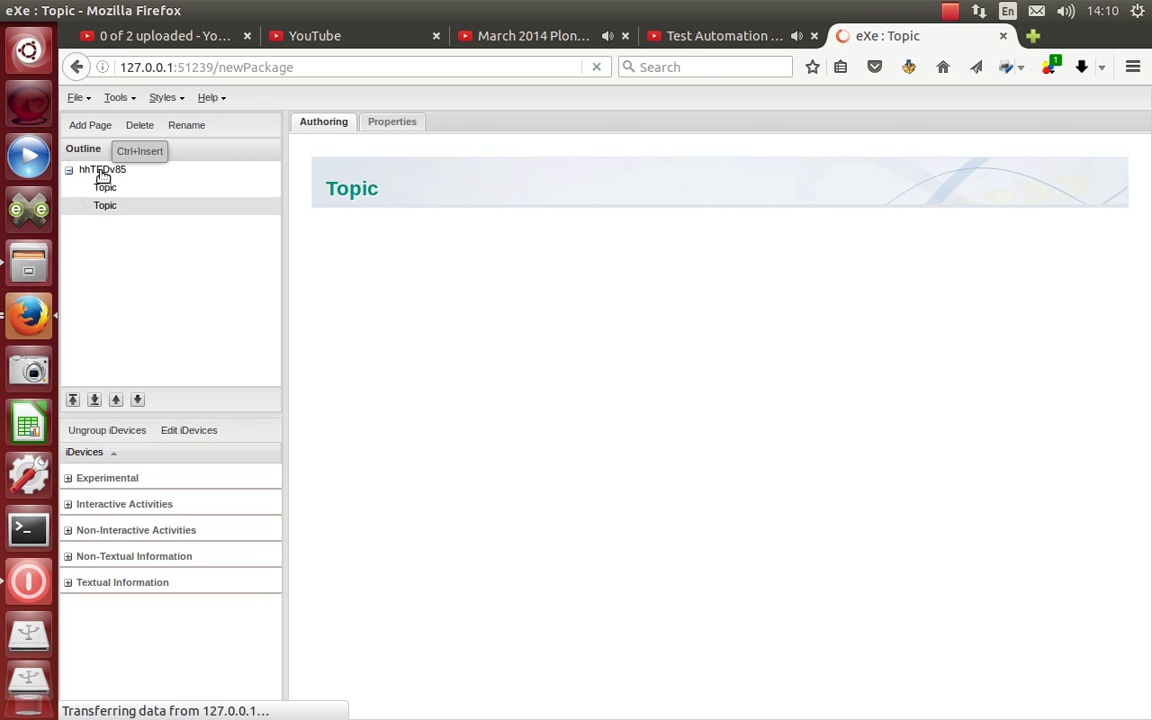
{"action": "left_click", "coordinate": [96, 170]}
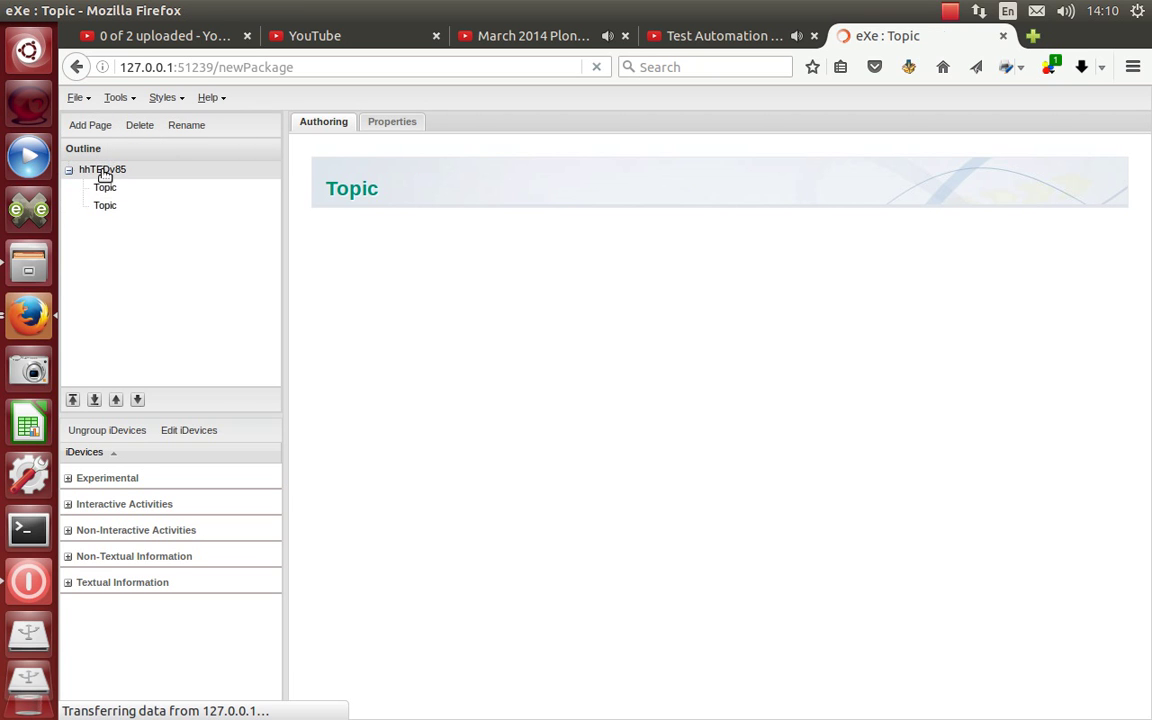
{"action": "left_click", "coordinate": [92, 124]}
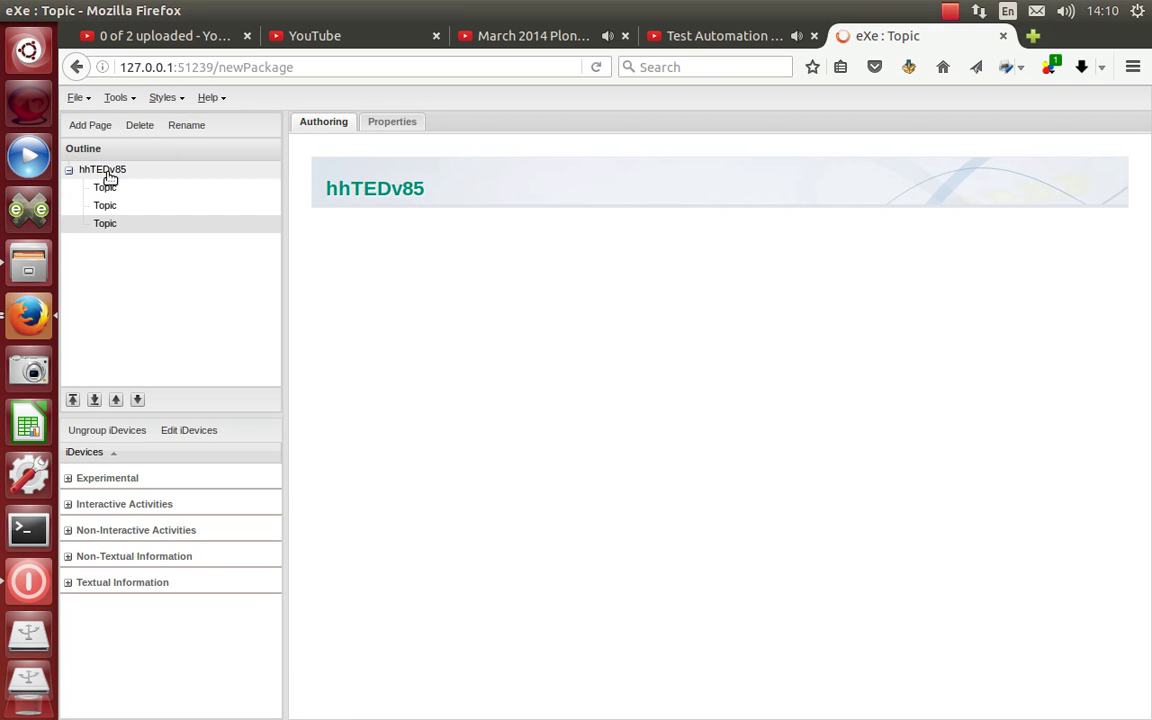
{"action": "left_click", "coordinate": [103, 172]}
{"action": "left_click", "coordinate": [92, 125]}
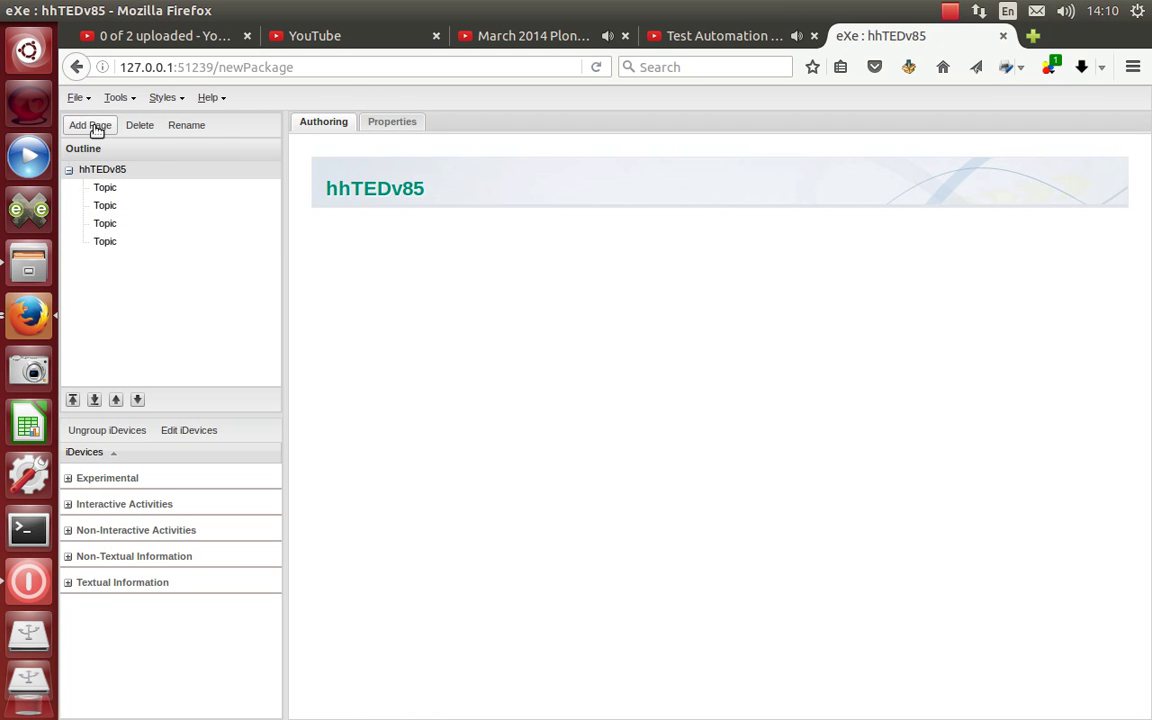
{"action": "left_click", "coordinate": [97, 130]}
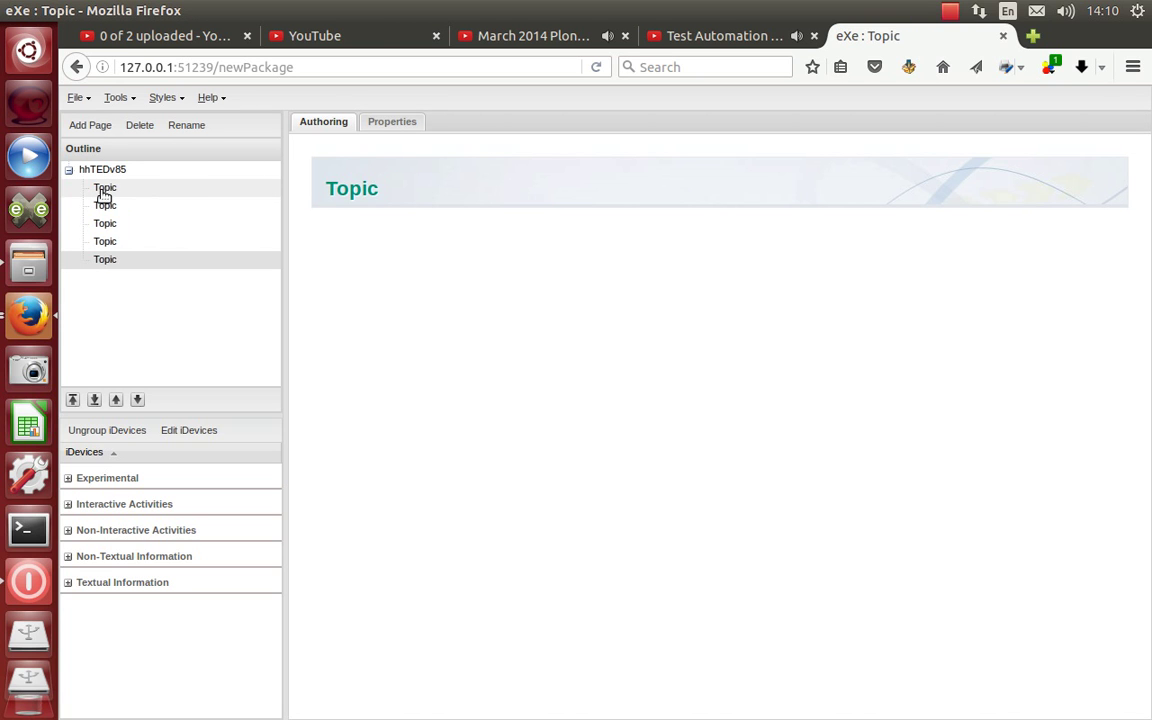
- Open the first Topic page for renaming and enter 91 as the start of its new name
{"action": "double_click", "coordinate": [104, 190]}
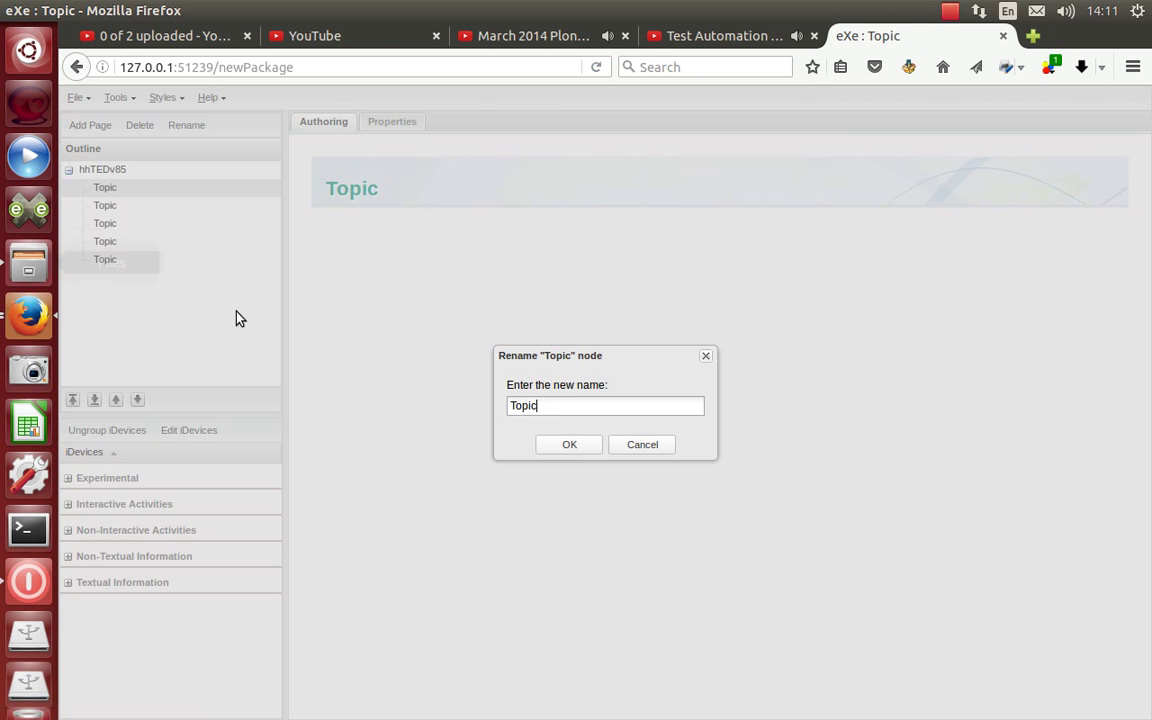
{"action": "left_click_drag", "start_coordinate": [559, 410], "coordinate": [478, 401]}
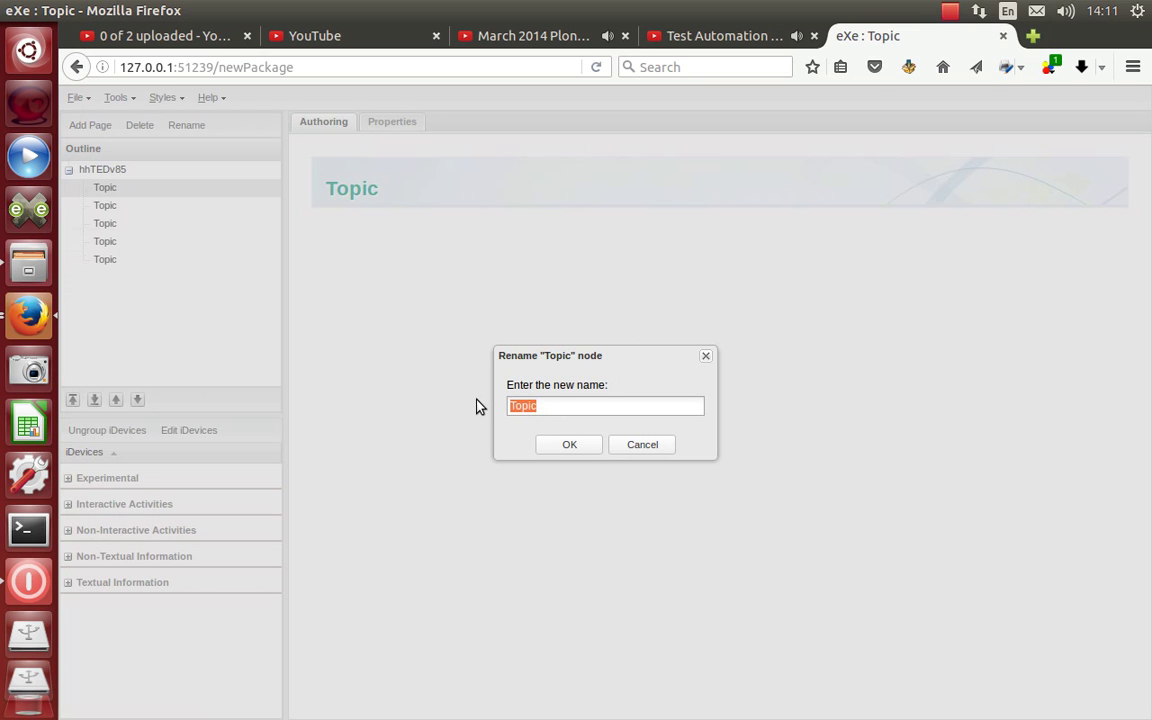
{"action": "type", "text": "91"}
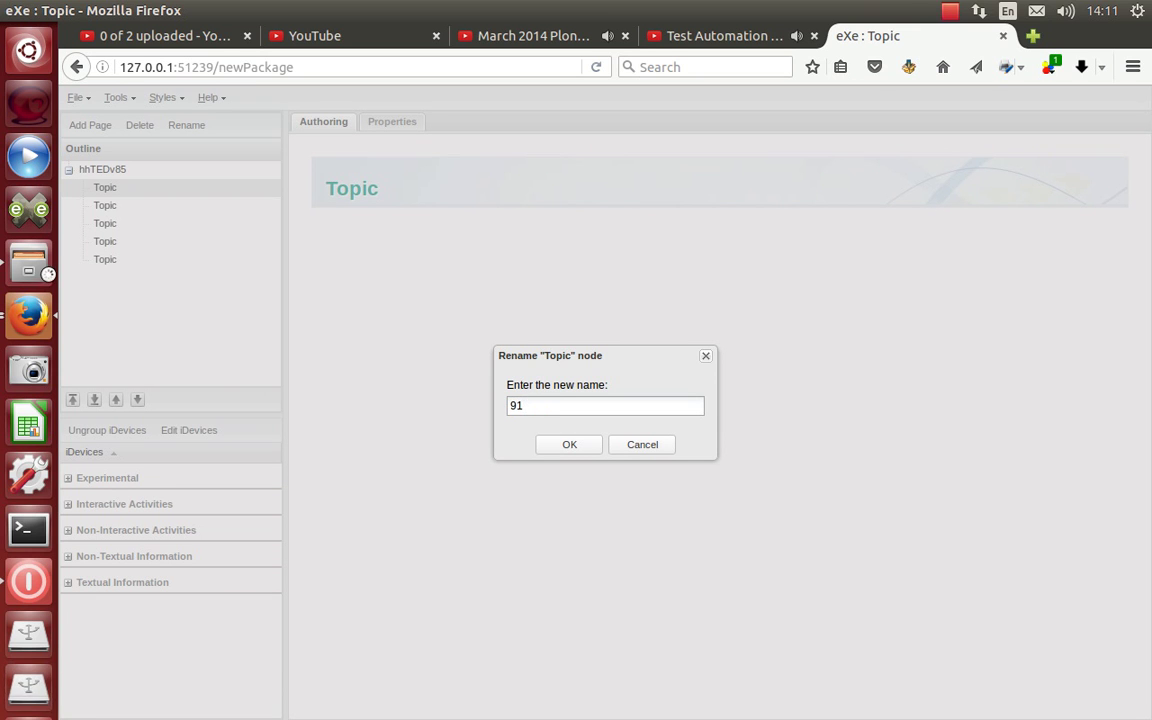
- Switch to the Files app, open the hh folder inside Downloads, and restore the window to a smaller size
{"action": "left_click", "coordinate": [47, 277]}
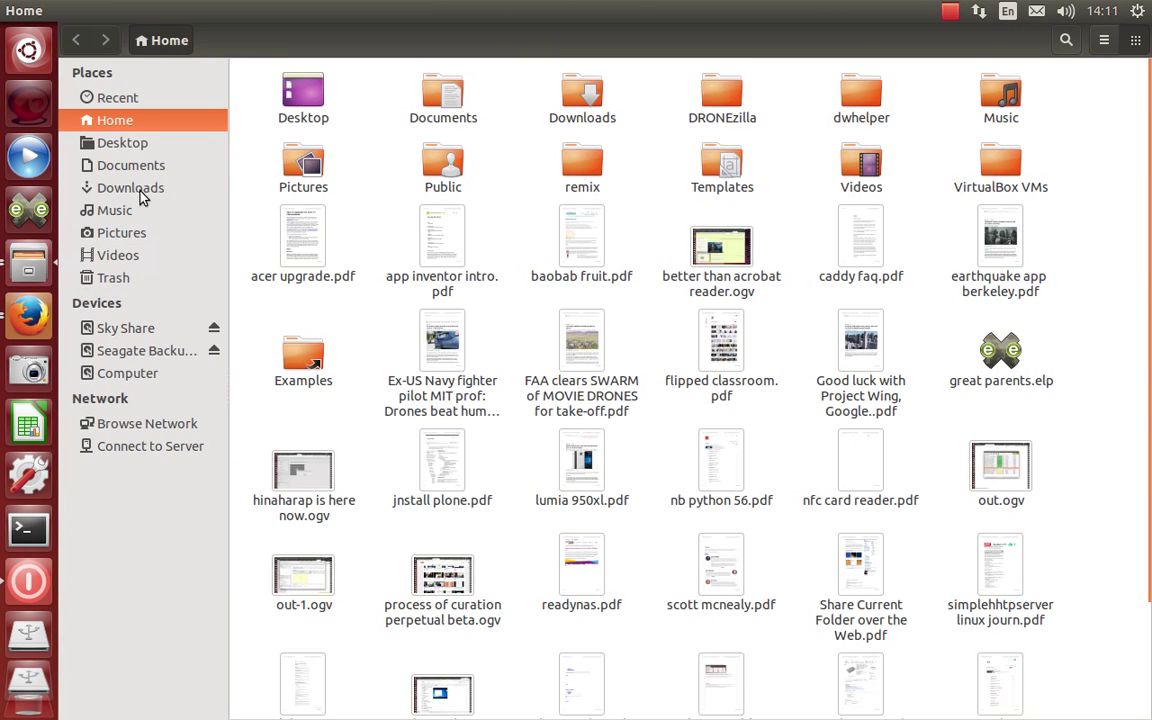
{"action": "left_click", "coordinate": [130, 187]}
{"action": "double_click", "coordinate": [302, 100]}
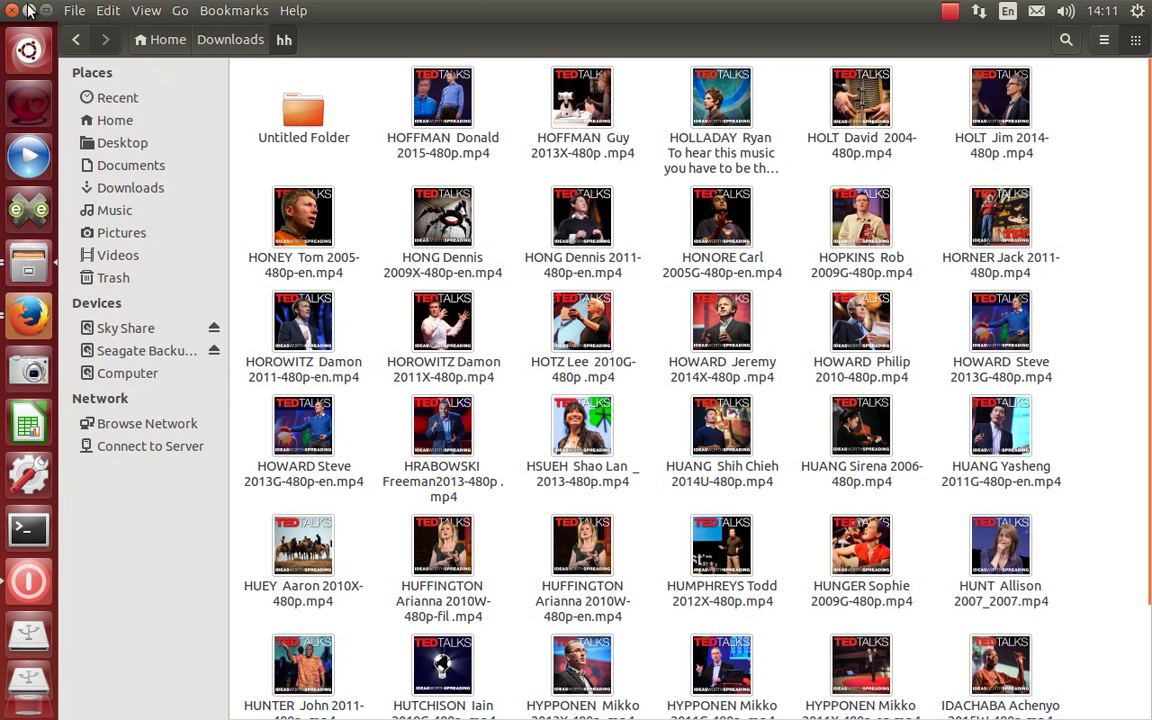
{"action": "left_click", "coordinate": [46, 11]}
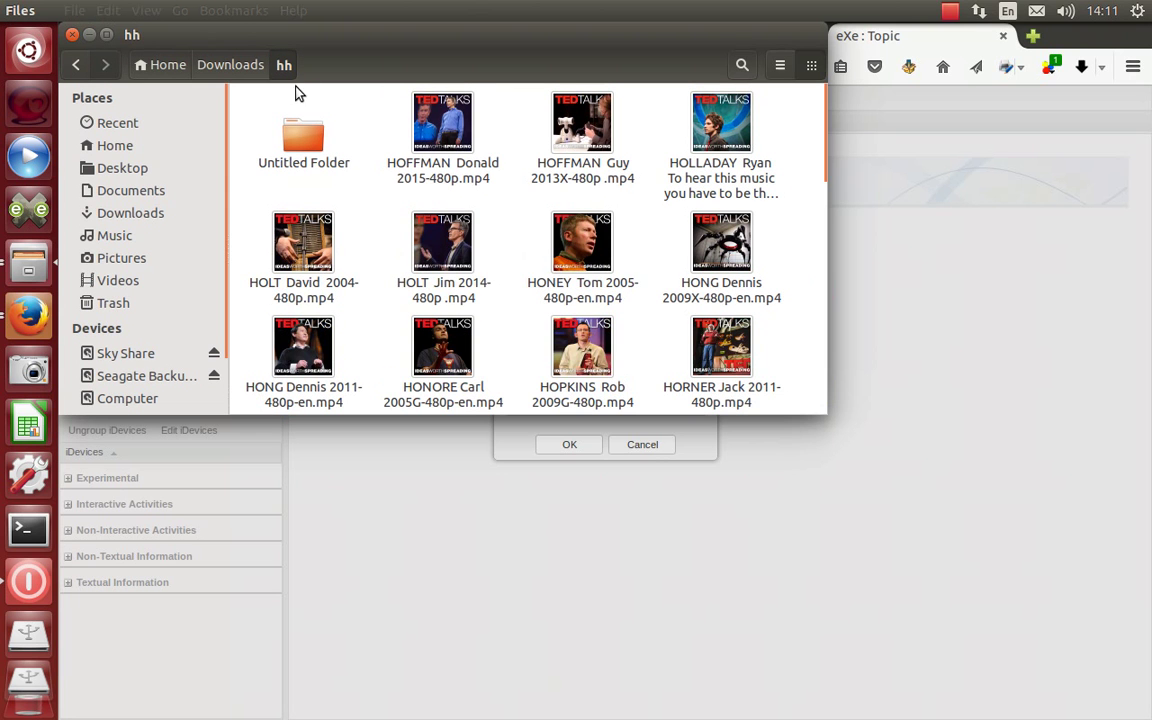
{"action": "right_click", "coordinate": [460, 160]}
{"action": "left_click", "coordinate": [495, 327]}
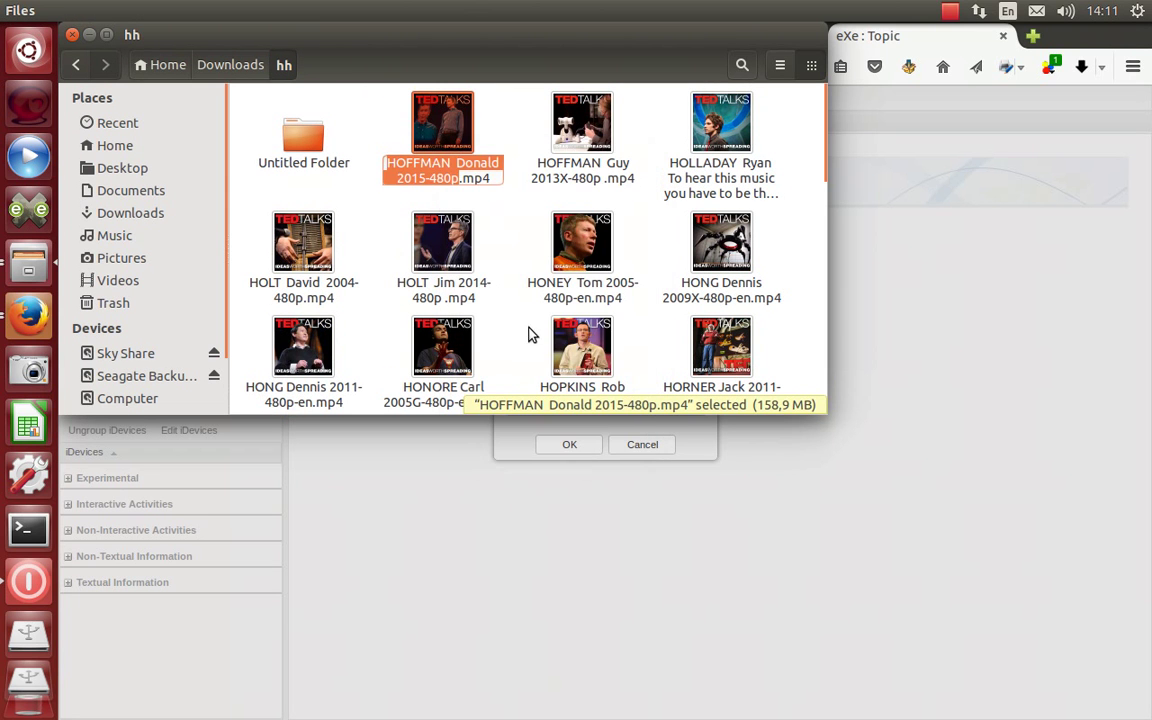
{"action": "left_click", "coordinate": [435, 170]}
{"action": "left_click_drag", "start_coordinate": [503, 160], "coordinate": [382, 153]}
{"action": "key", "text": "ctrl+c"}
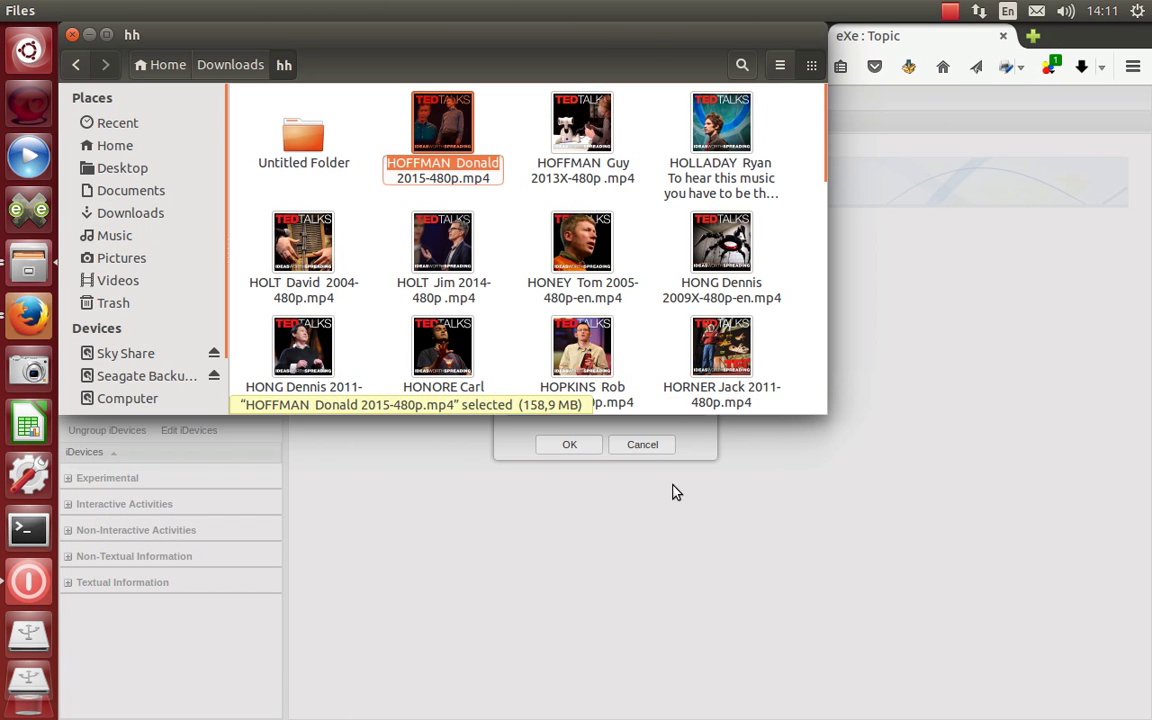
- Append the copied speaker name after 91 and apply "91 HOFFMAN Donald" as the first page's name
{"action": "left_click", "coordinate": [560, 410]}
{"action": "right_click", "coordinate": [562, 404]}
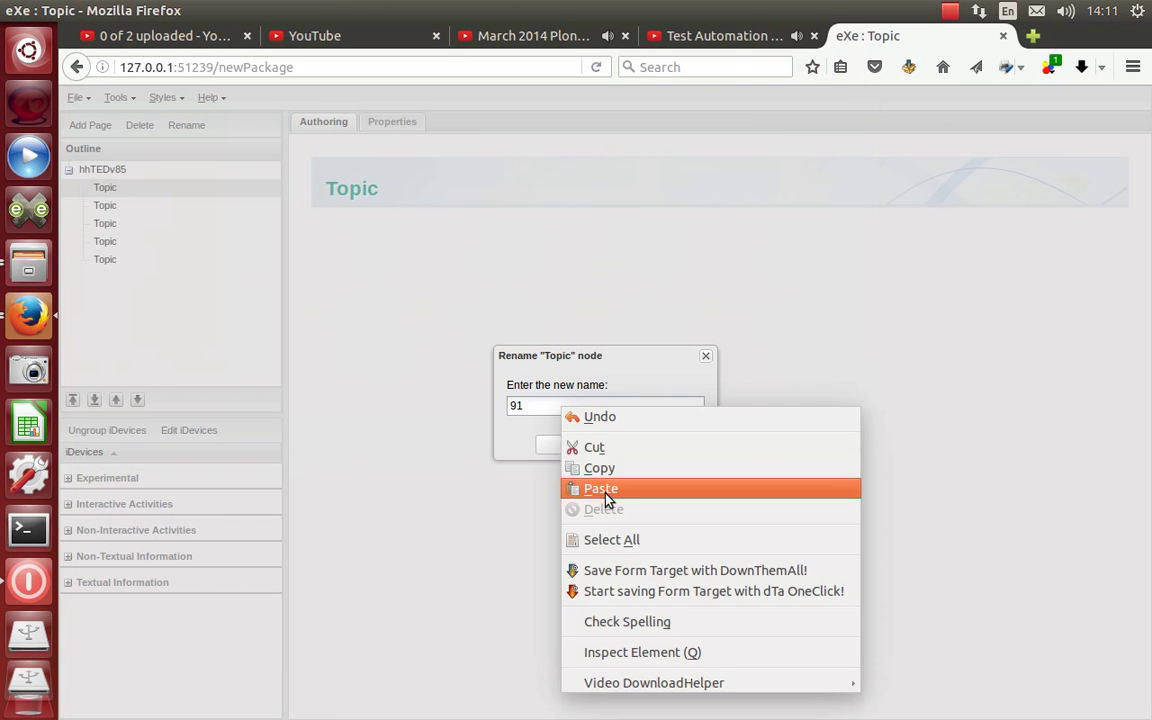
{"action": "left_click", "coordinate": [590, 486]}
{"action": "left_click", "coordinate": [570, 445]}
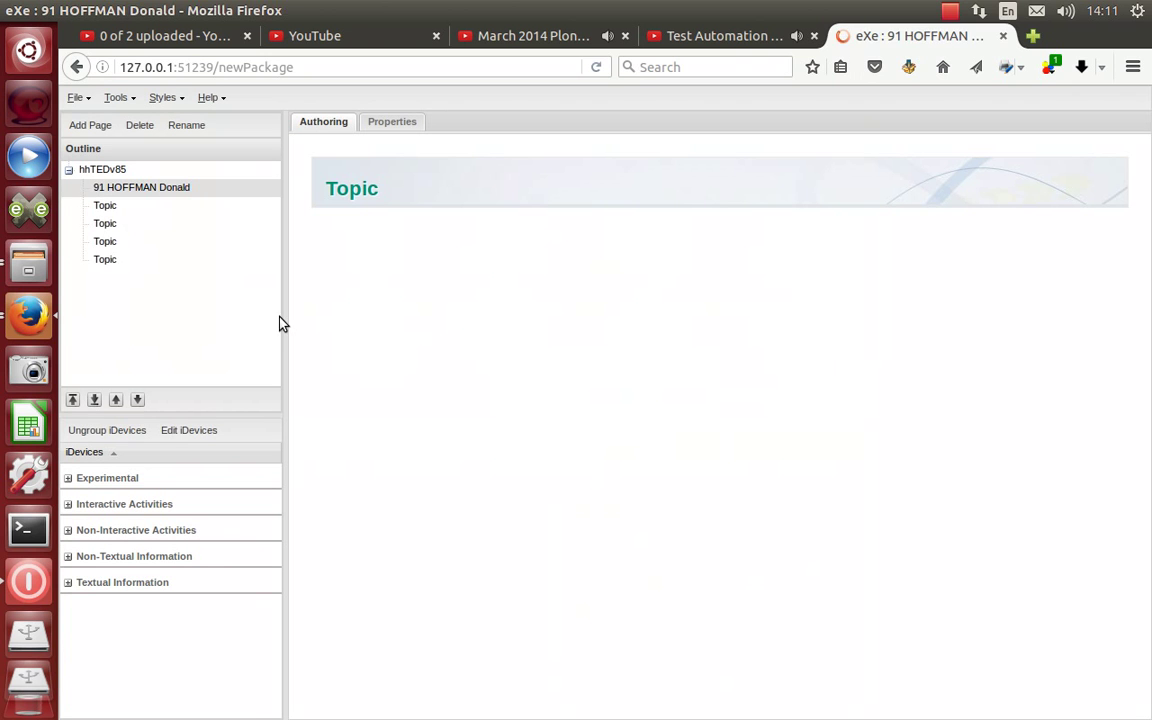
- Open the second page under the root for renaming and replace its name with 92
{"action": "left_click", "coordinate": [115, 207]}
{"action": "double_click", "coordinate": [115, 207]}
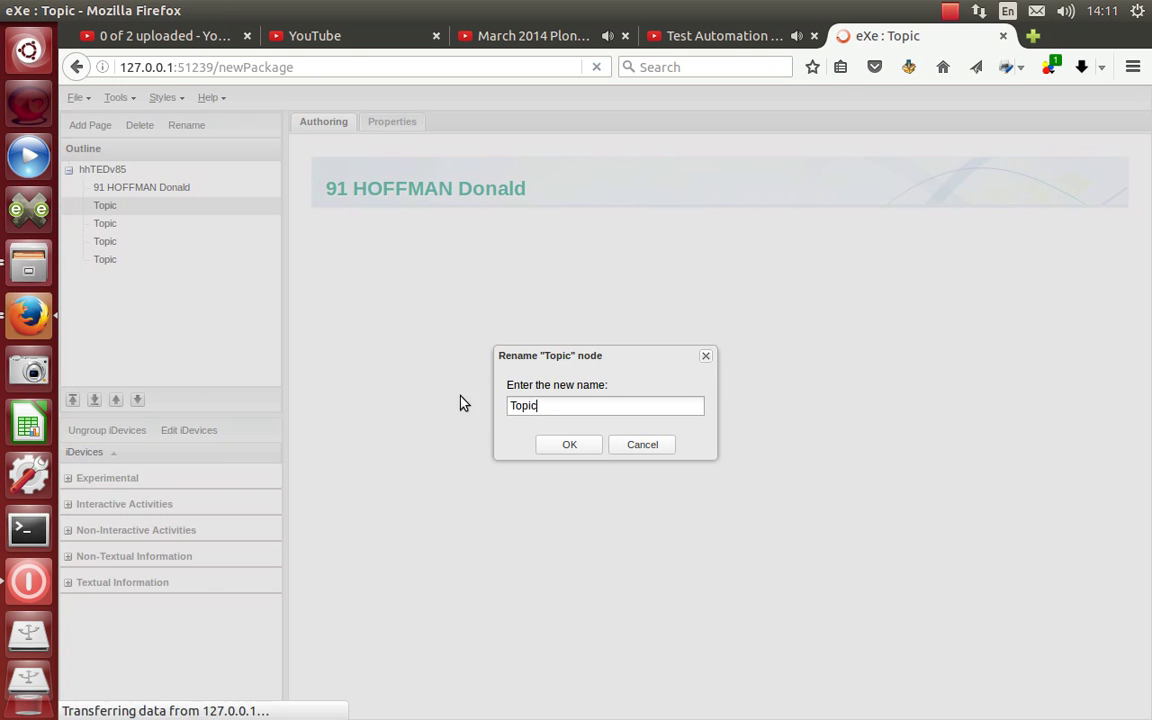
{"action": "type", "text": "92"}
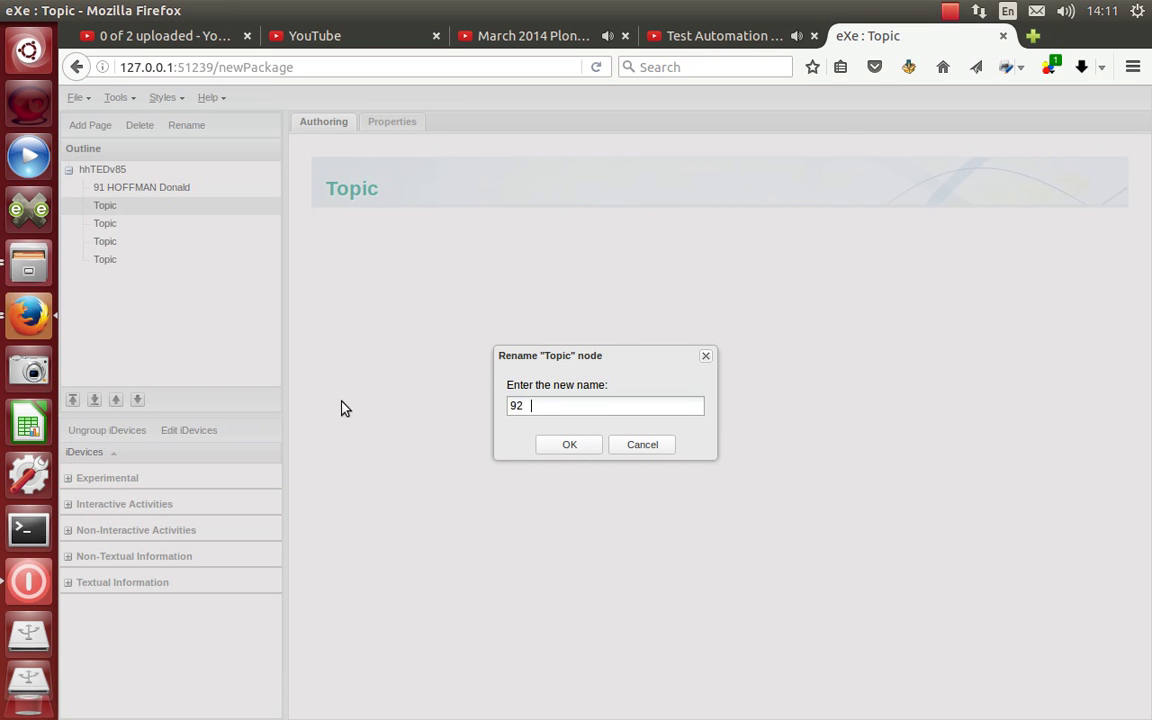
{"action": "left_click", "coordinate": [28, 262]}
{"action": "left_click", "coordinate": [583, 145]}
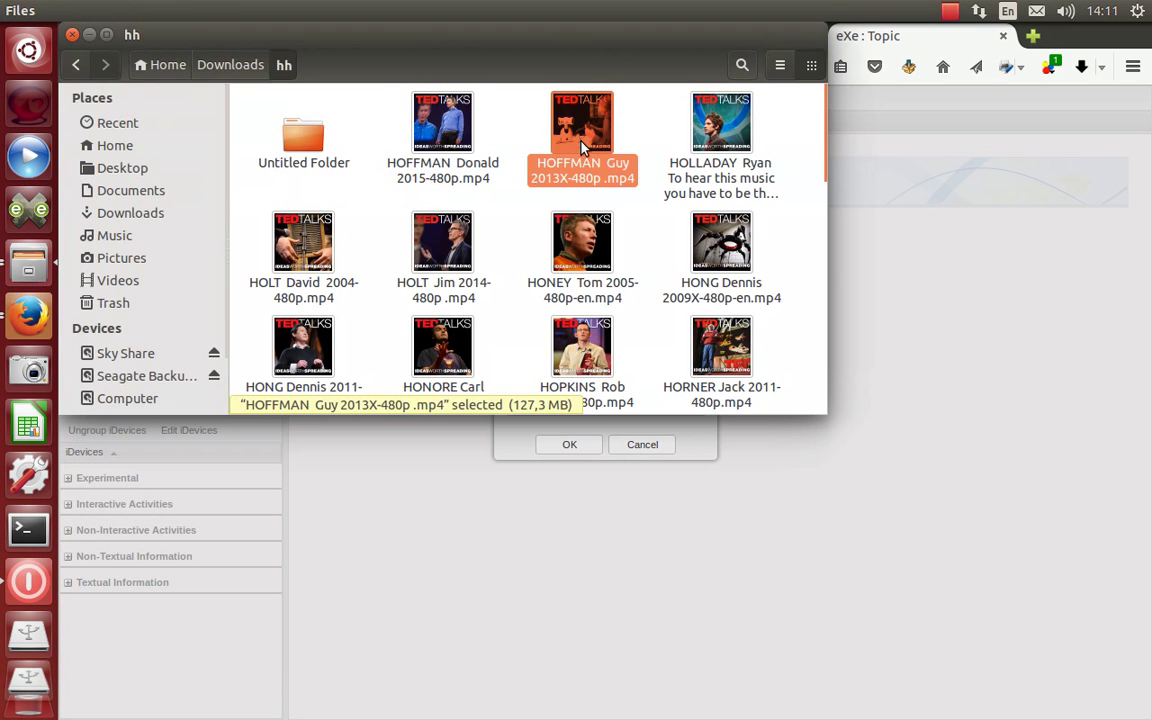
{"action": "right_click", "coordinate": [583, 145]}
{"action": "left_click", "coordinate": [635, 322]}
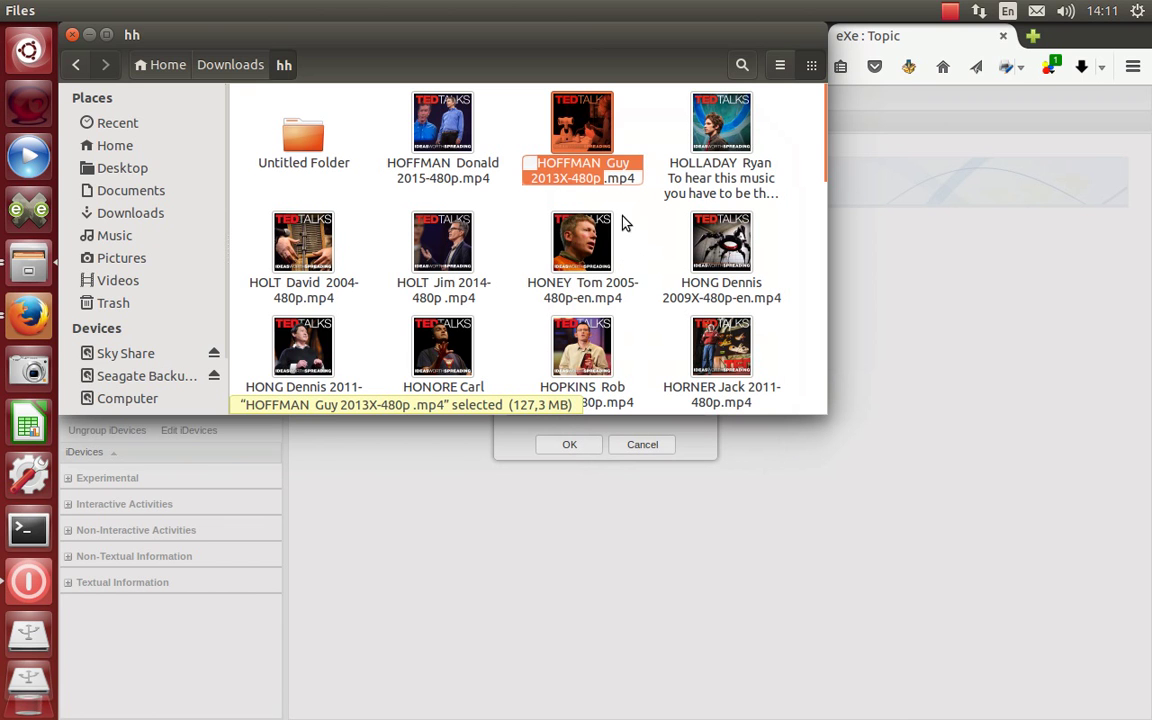
{"action": "left_click_drag", "start_coordinate": [630, 163], "coordinate": [470, 148]}
{"action": "key", "text": "ctrl+c"}
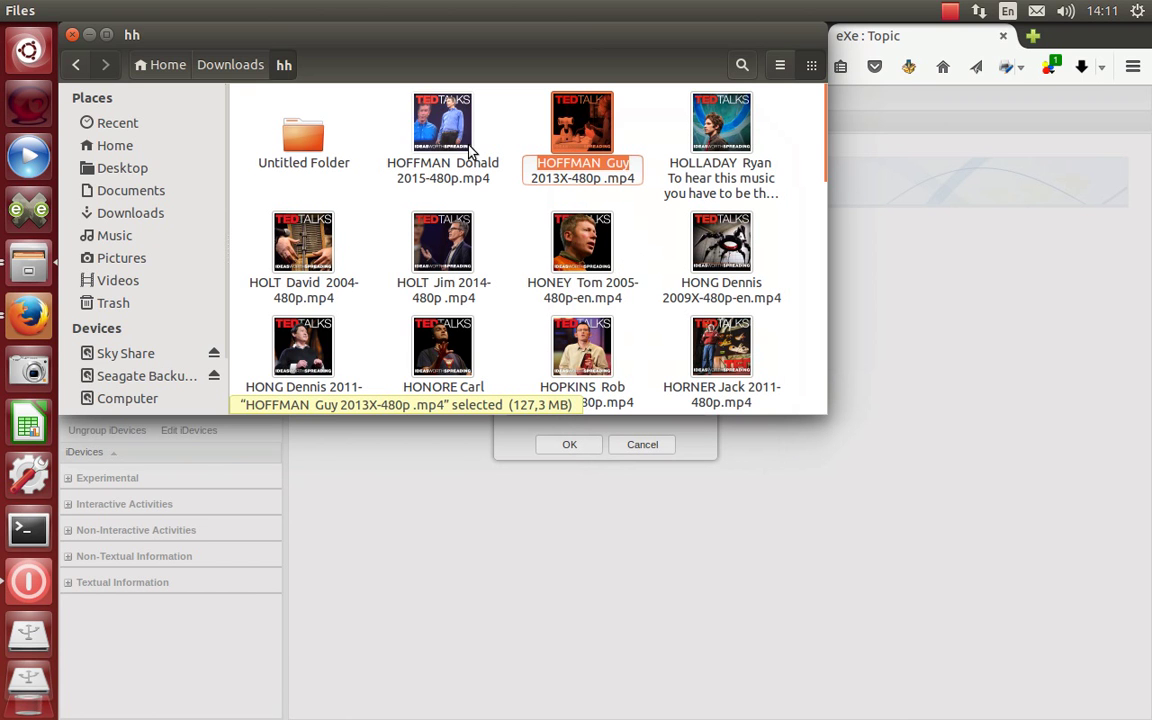
{"action": "left_click", "coordinate": [585, 424]}
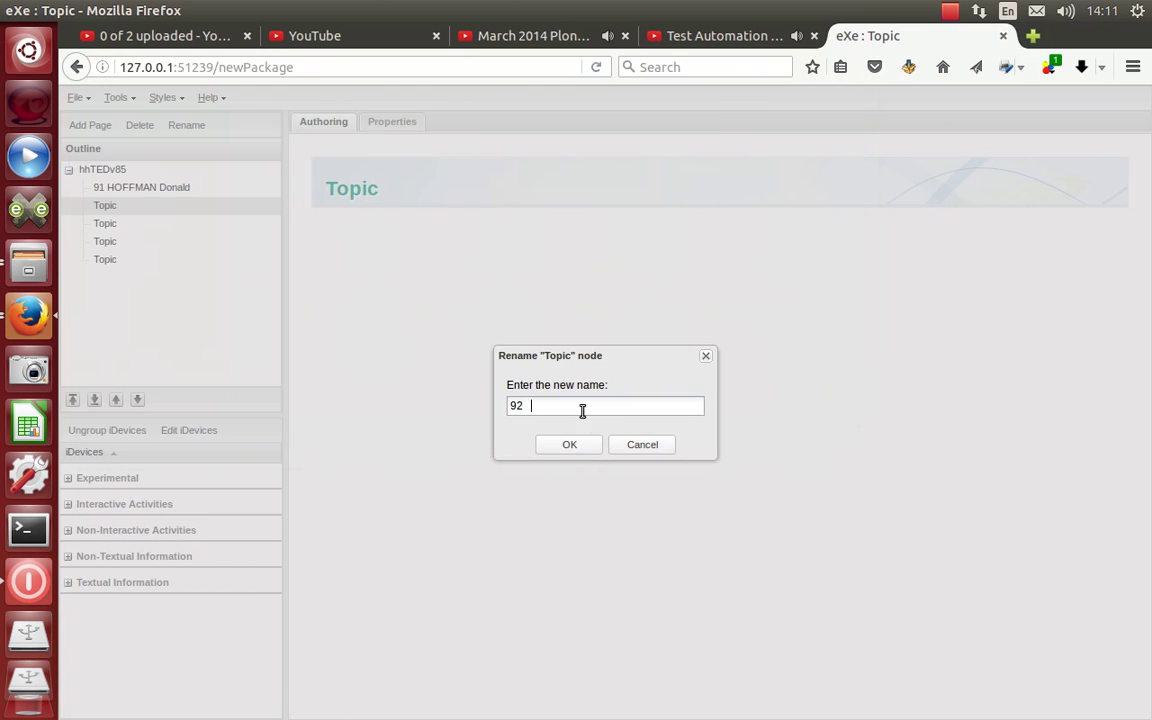
{"action": "right_click", "coordinate": [576, 402]}
{"action": "left_click", "coordinate": [603, 482]}
{"action": "left_click", "coordinate": [566, 445]}
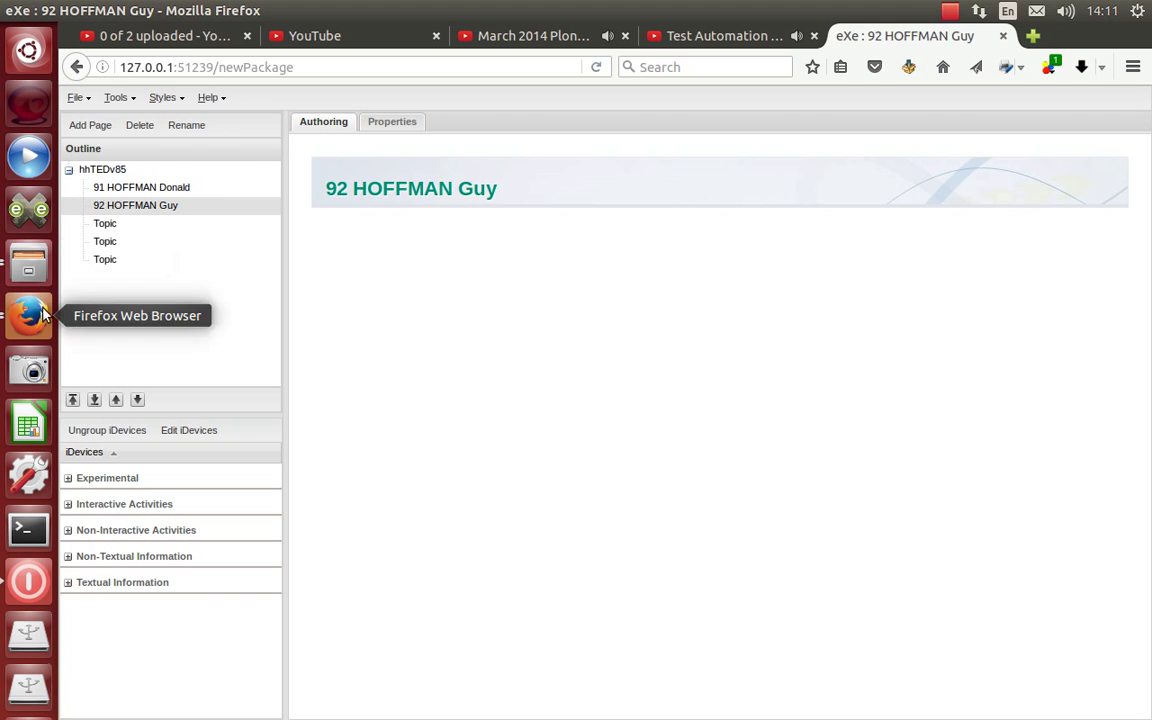
- Enter 93 as the third page's new name and copy "HOLLADAY Ryan To hear this music you have to be there" from the matching video's file name
{"action": "left_click", "coordinate": [111, 226]}
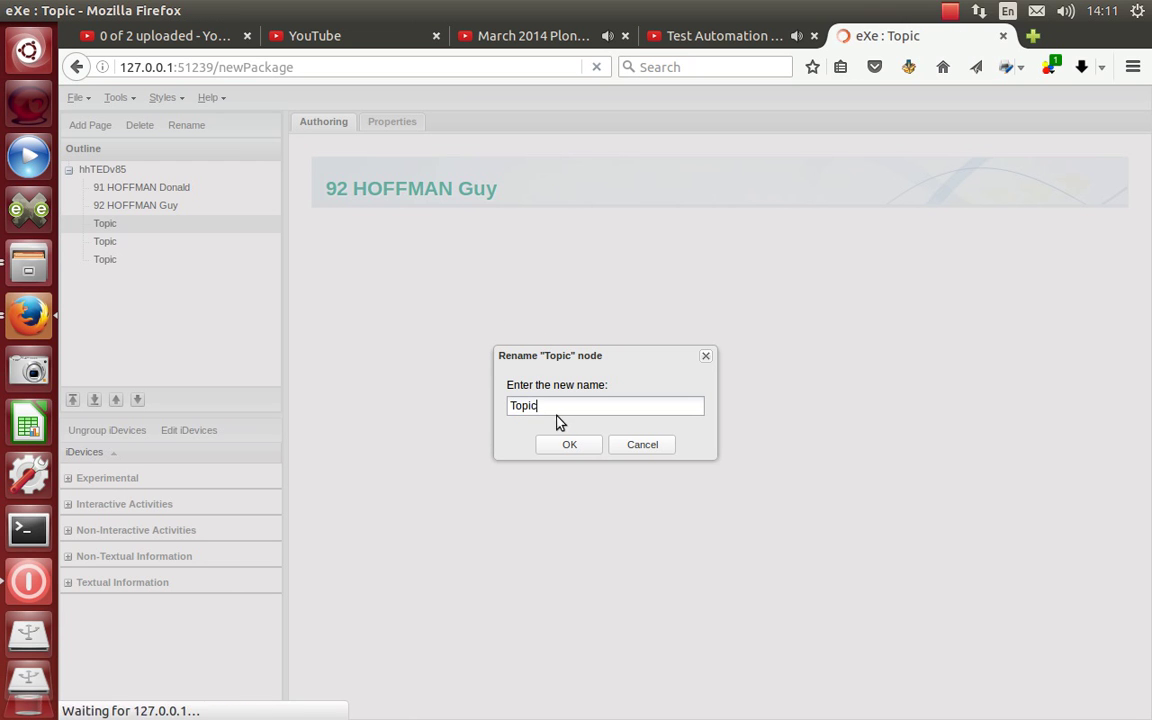
{"action": "type", "text": "93"}
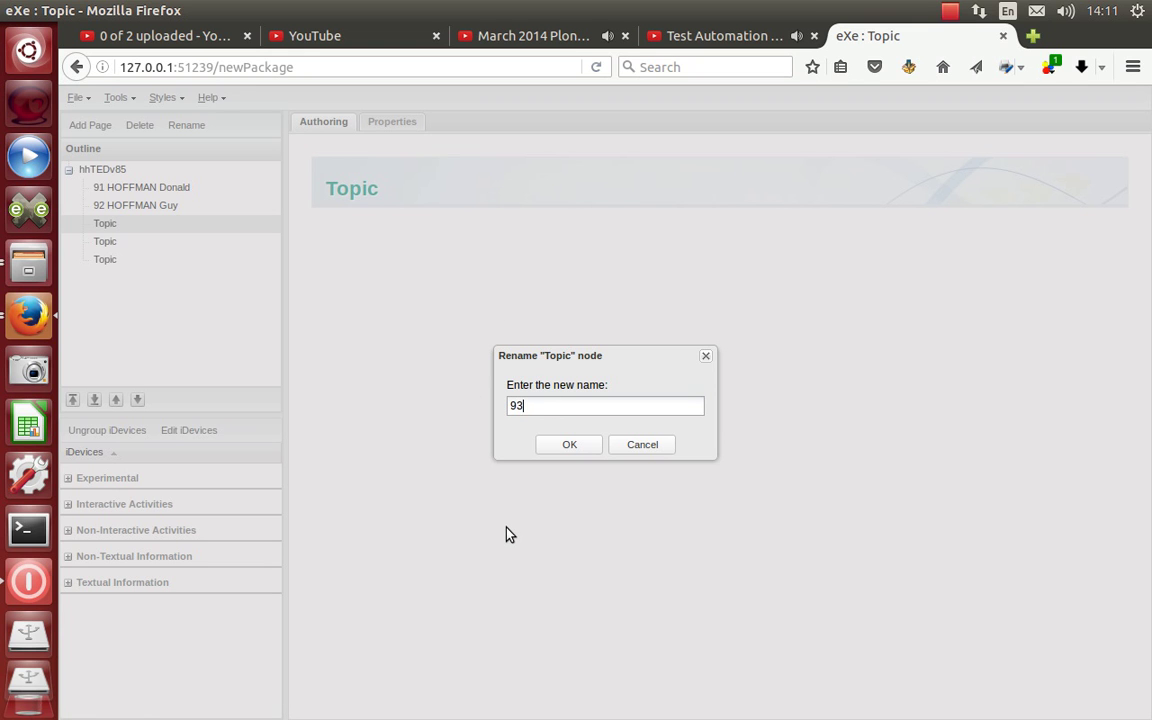
{"action": "left_click", "coordinate": [27, 270]}
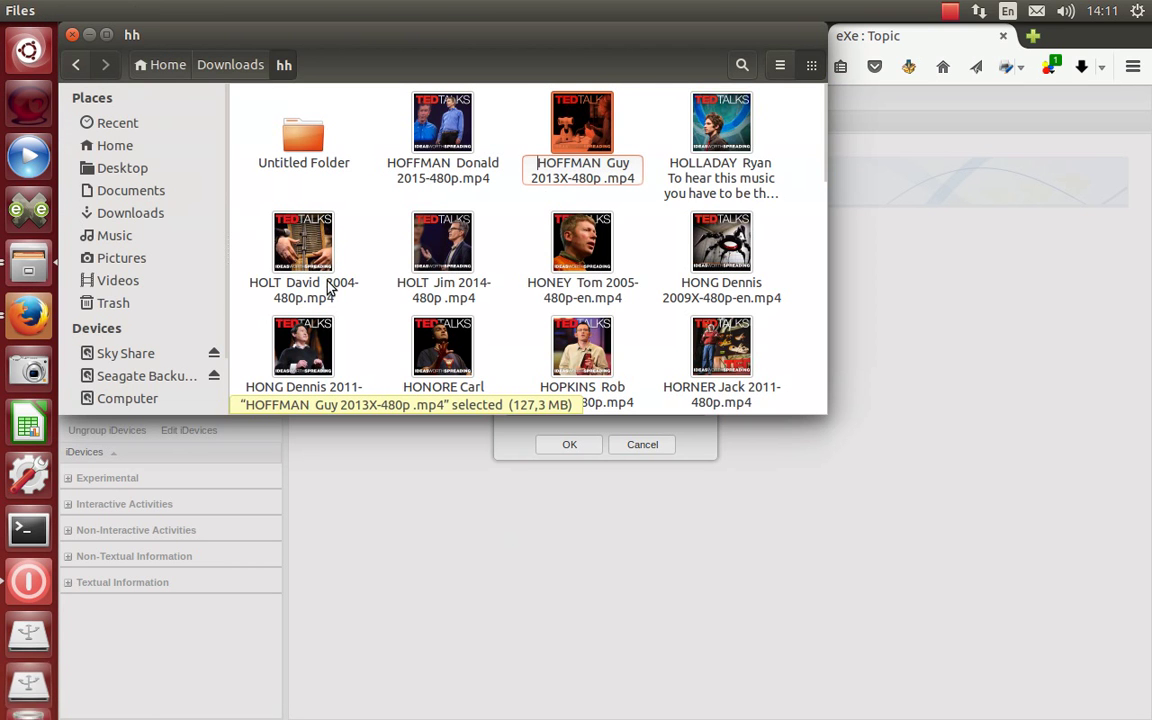
{"action": "left_click", "coordinate": [716, 125]}
{"action": "right_click", "coordinate": [716, 125]}
{"action": "left_click", "coordinate": [760, 302]}
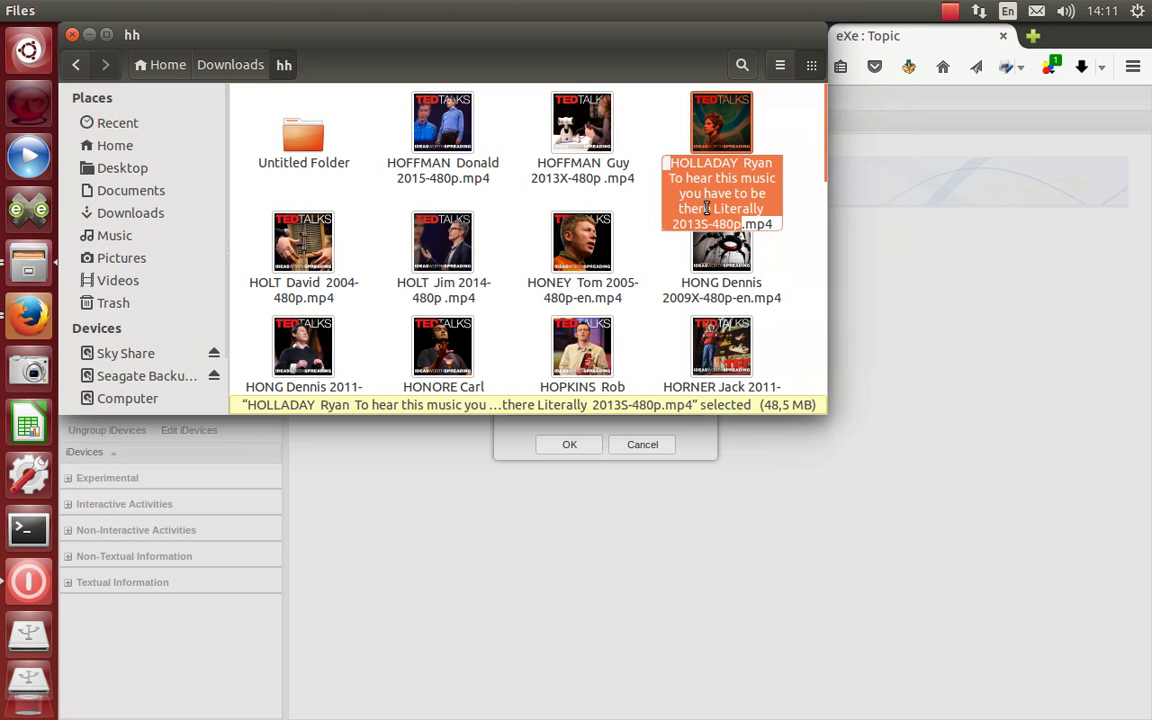
{"action": "left_click_drag", "start_coordinate": [713, 206], "coordinate": [650, 152]}
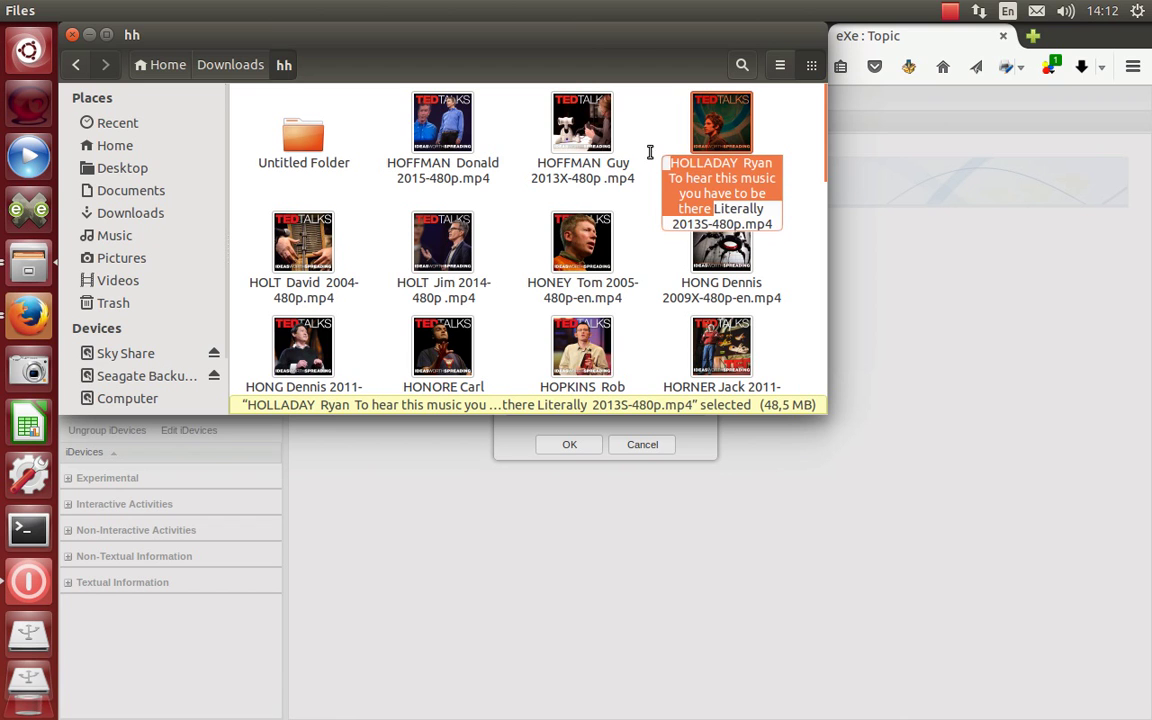
{"action": "right_click", "coordinate": [728, 162]}
{"action": "left_click", "coordinate": [745, 190]}
- Append the copied speaker and talk title after 93 and apply the new name to the third page
{"action": "left_click", "coordinate": [545, 540]}
{"action": "right_click", "coordinate": [524, 402]}
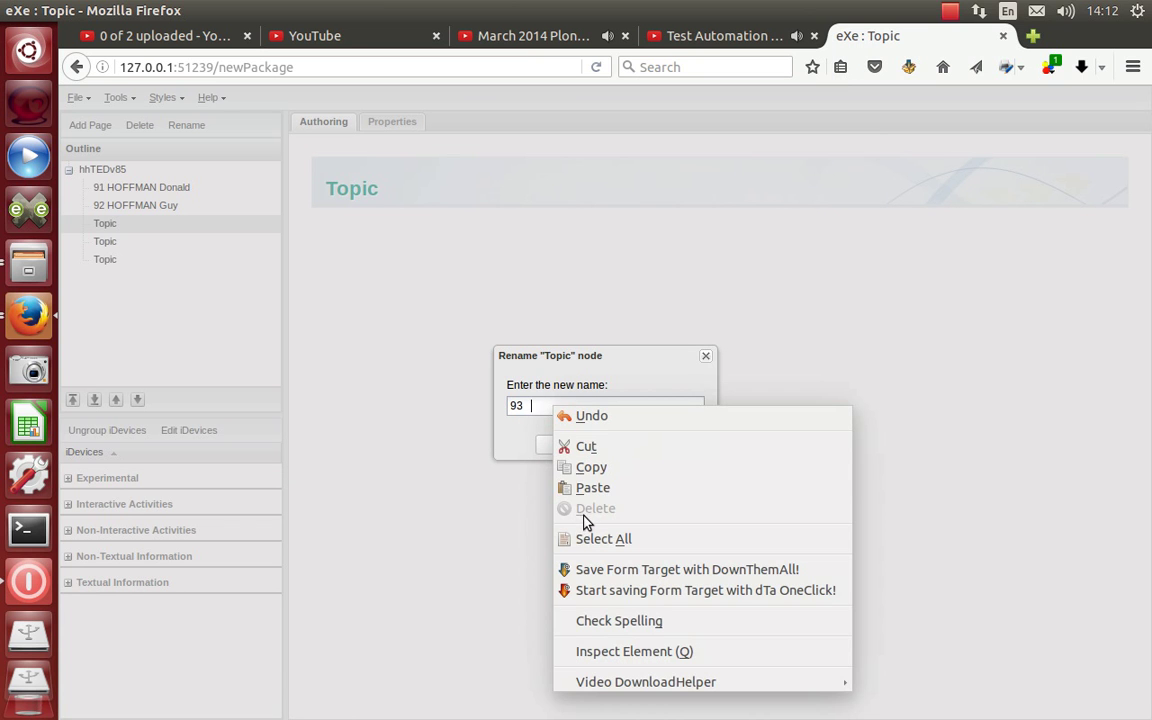
{"action": "left_click", "coordinate": [587, 489]}
{"action": "left_click", "coordinate": [567, 446]}
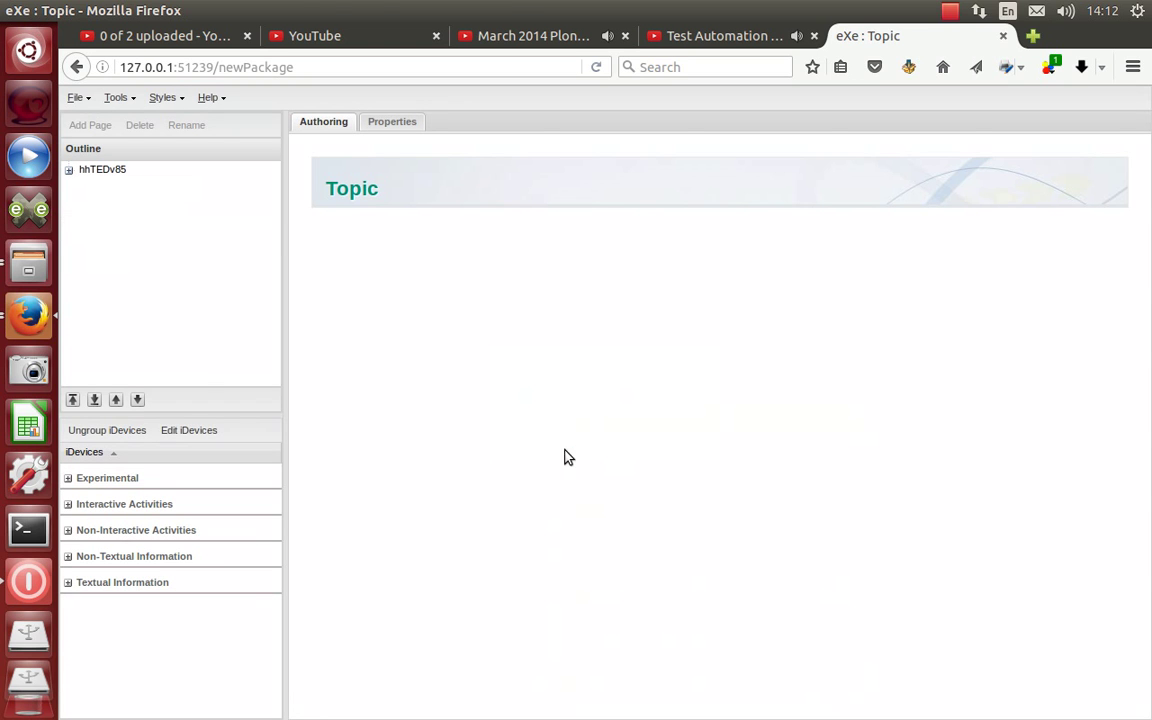
- Open the fourth page under the root for renaming and replace its name with 94
{"action": "double_click", "coordinate": [107, 243]}
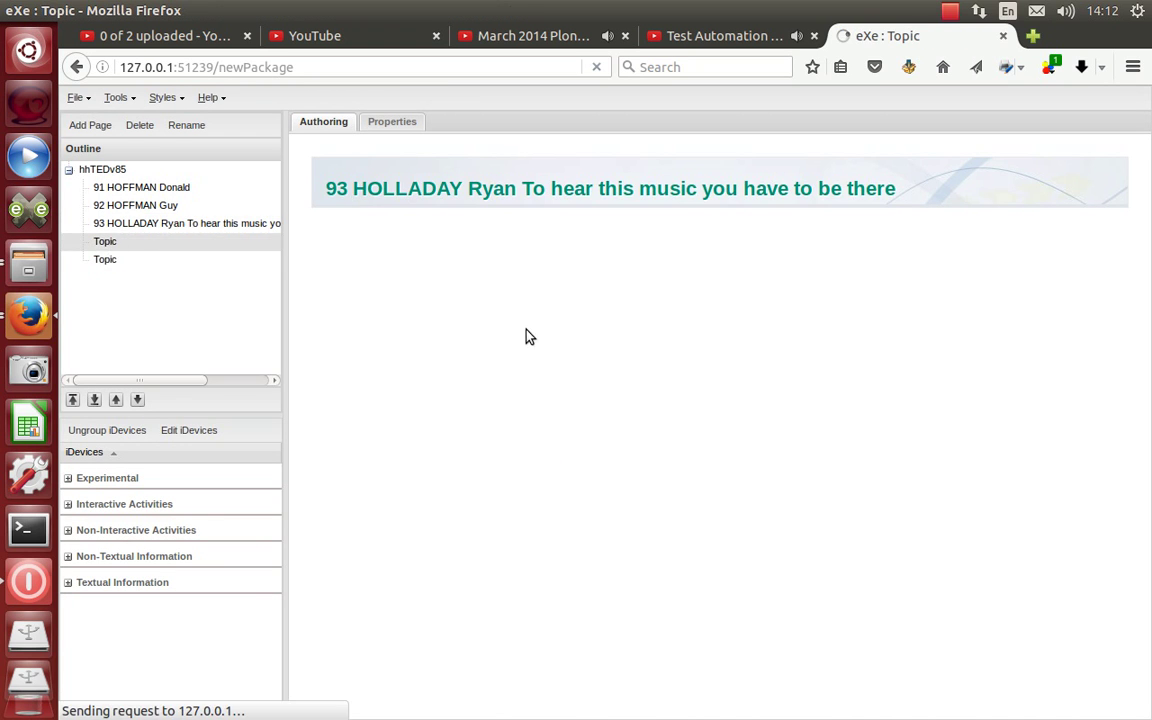
{"action": "left_click_drag", "start_coordinate": [541, 405], "coordinate": [422, 393]}
{"action": "type", "text": "94"}
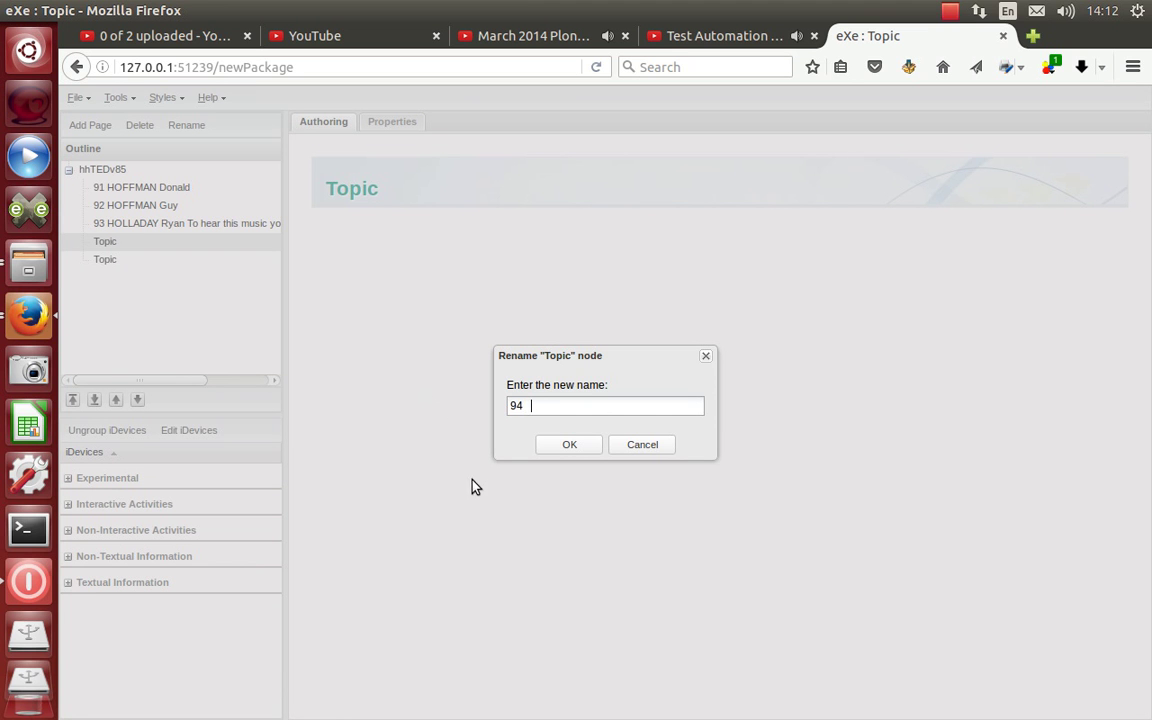
{"action": "left_click", "coordinate": [28, 630]}
{"action": "left_click", "coordinate": [300, 250]}
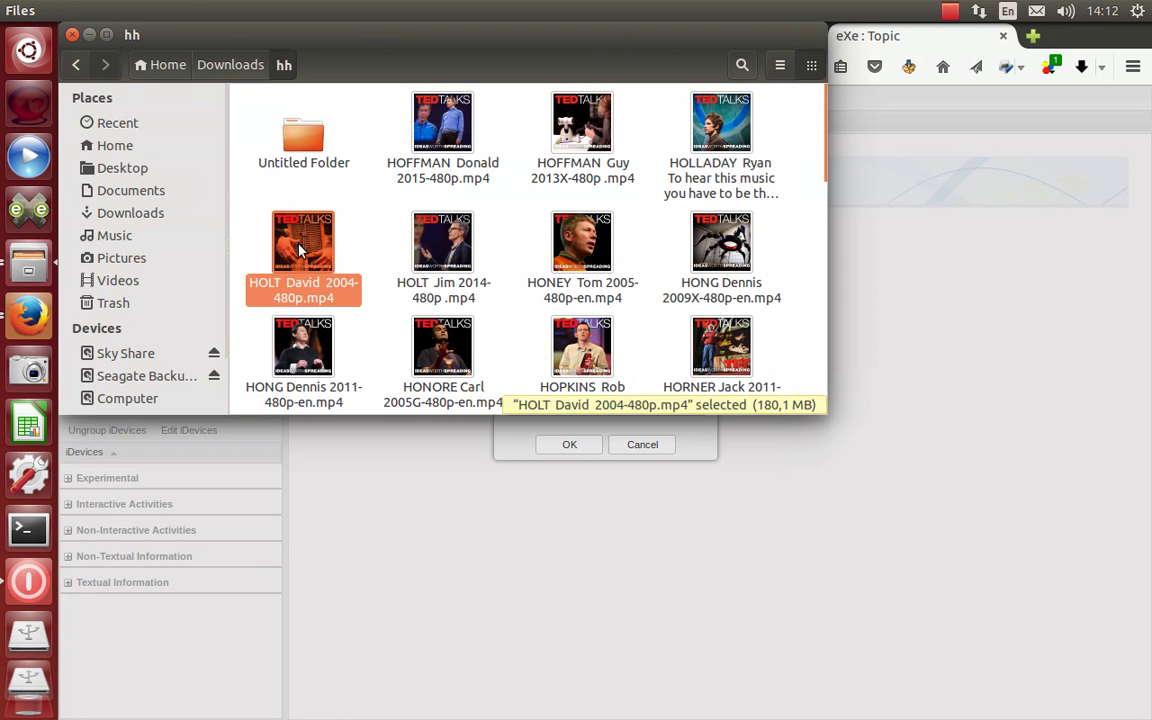
{"action": "right_click", "coordinate": [300, 250]}
{"action": "left_click", "coordinate": [302, 376]}
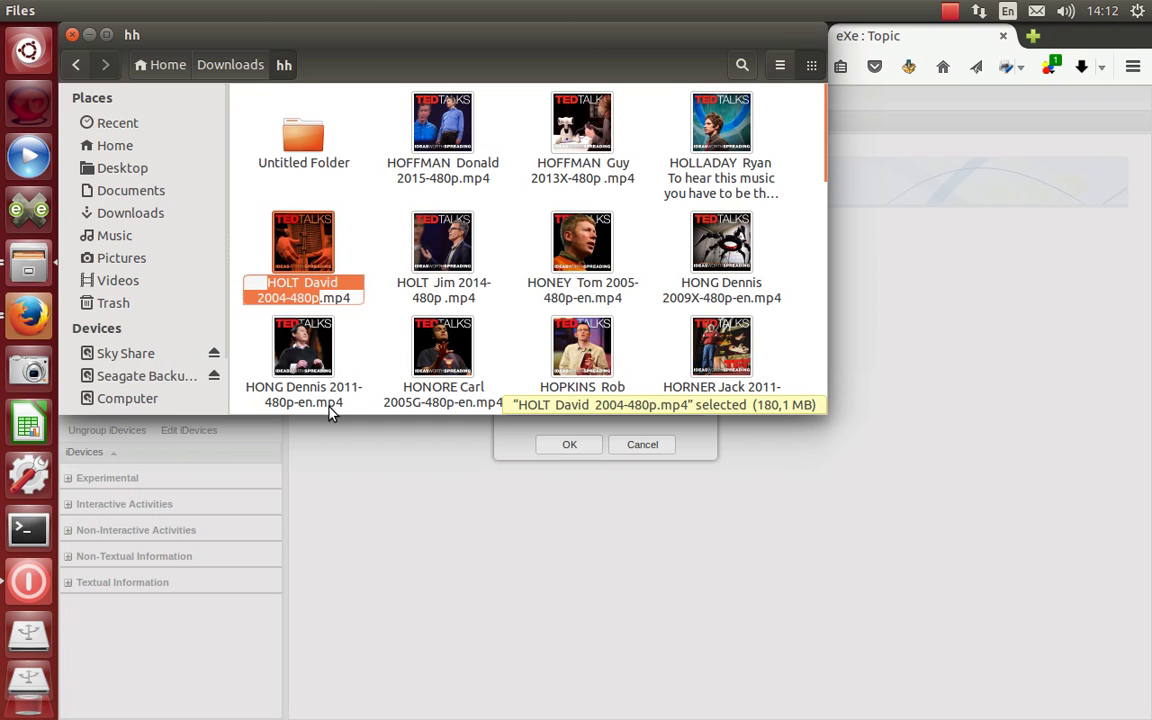
{"action": "left_click", "coordinate": [317, 297]}
{"action": "left_click_drag", "start_coordinate": [344, 283], "coordinate": [211, 272]}
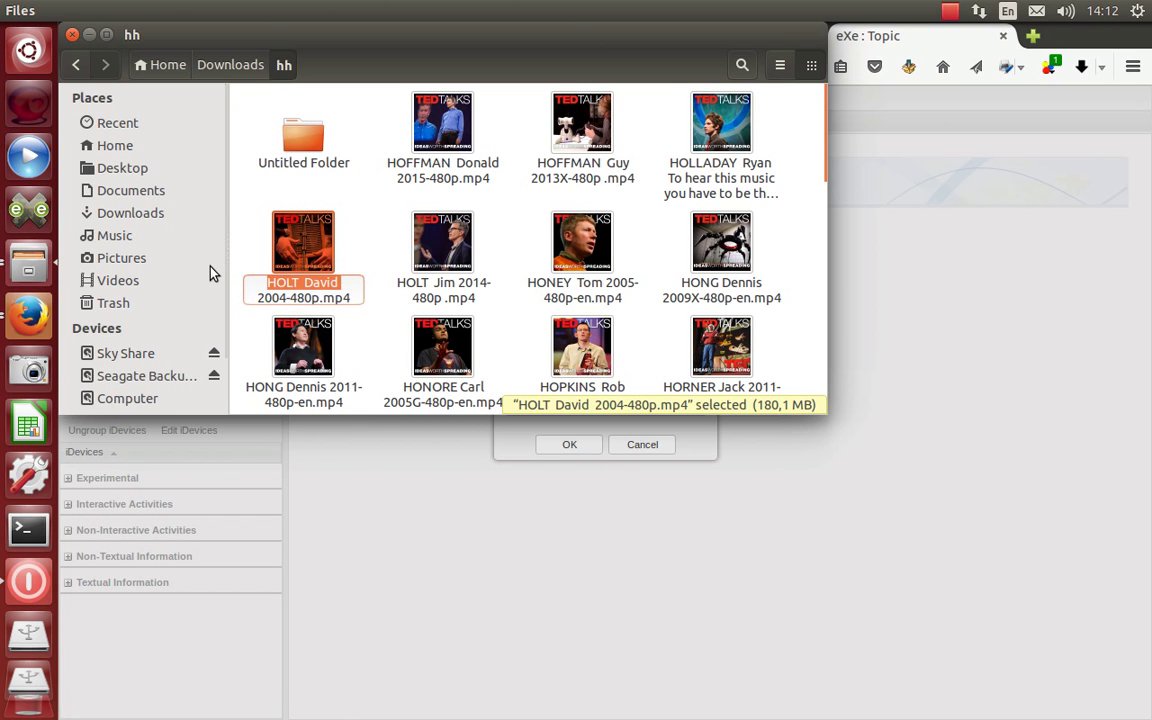
{"action": "left_click", "coordinate": [563, 393]}
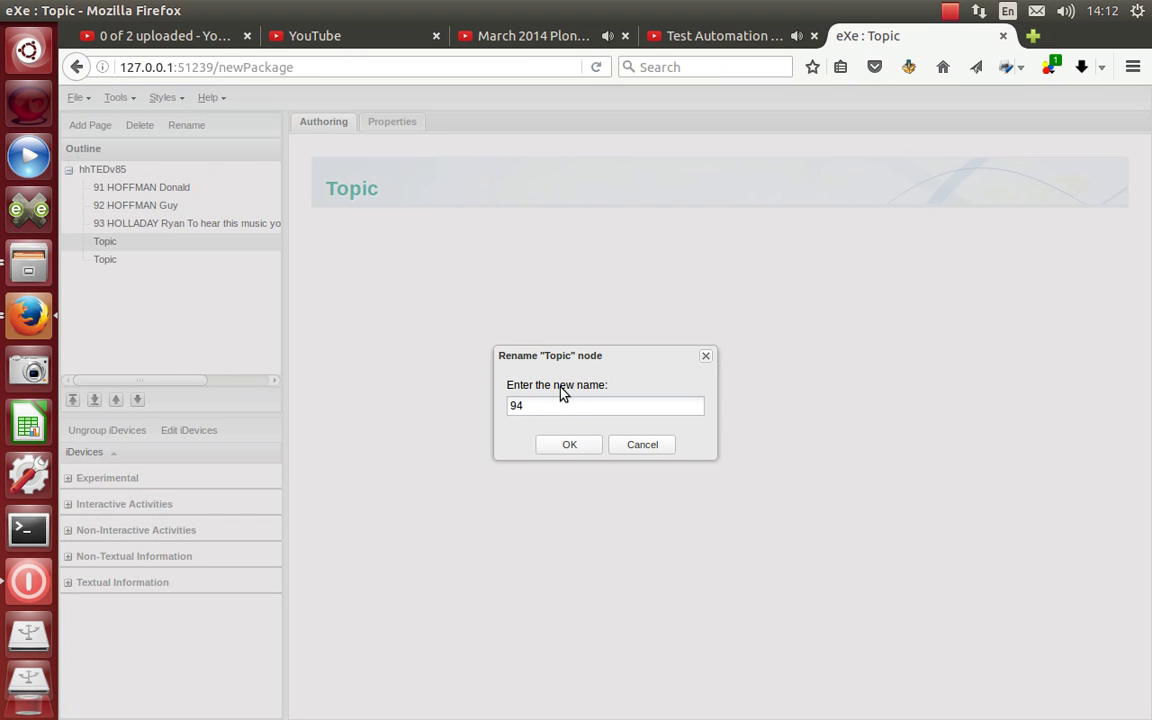
{"action": "right_click", "coordinate": [555, 410]}
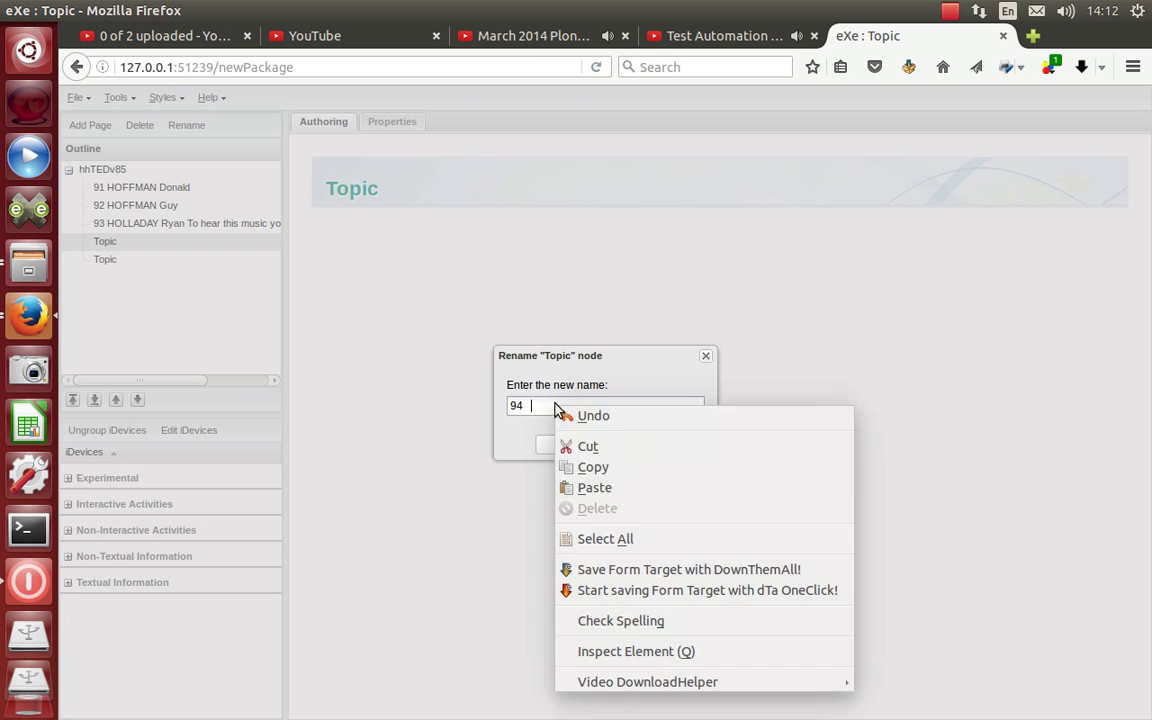
{"action": "left_click", "coordinate": [580, 484]}
{"action": "left_click", "coordinate": [563, 446]}
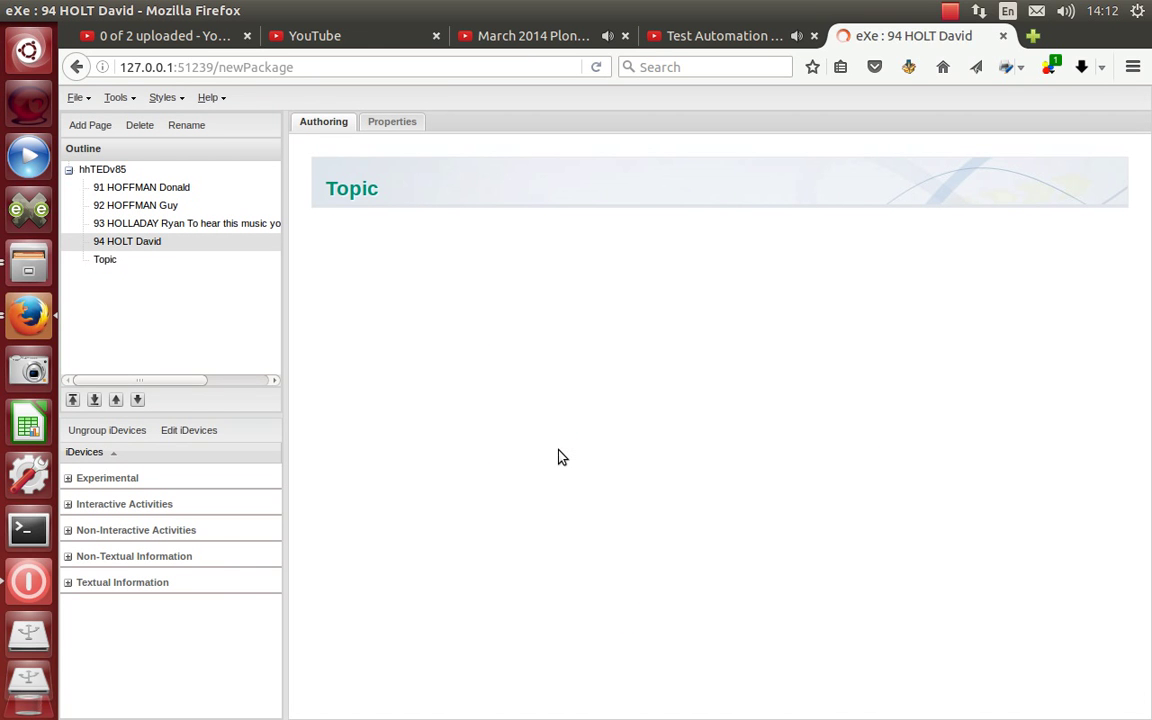
{"action": "left_click", "coordinate": [106, 260]}
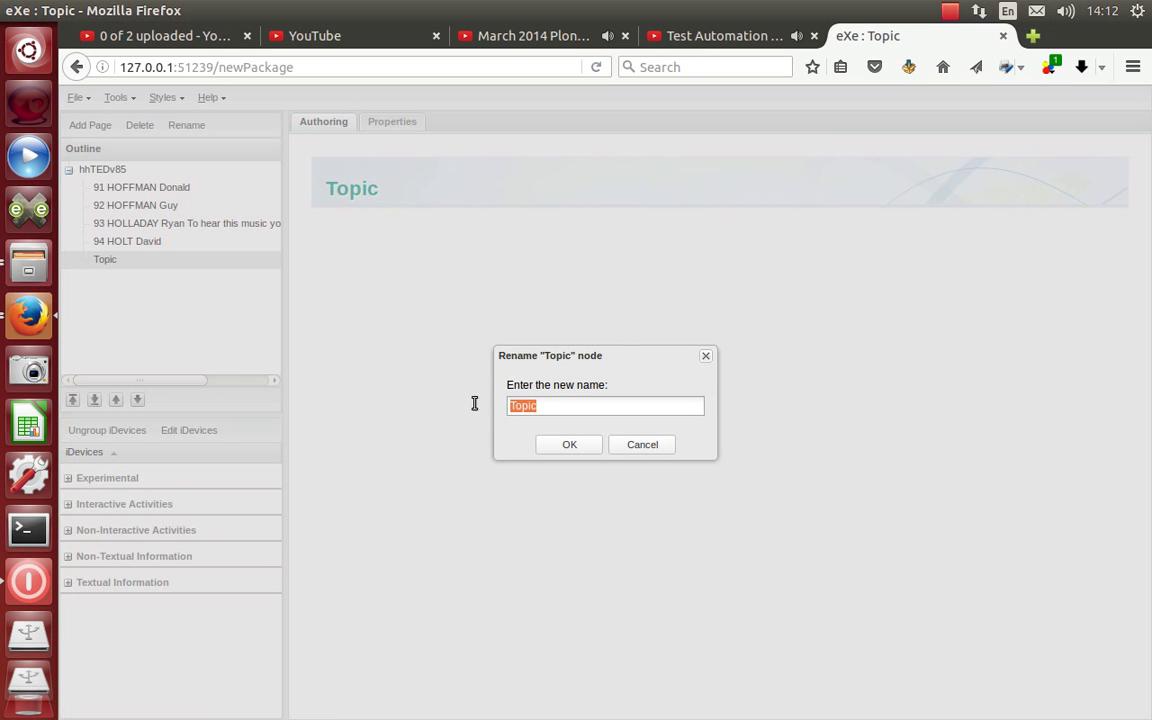
{"action": "type", "text": "95"}
{"action": "left_click", "coordinate": [28, 262]}
{"action": "left_click", "coordinate": [428, 272]}
{"action": "right_click", "coordinate": [428, 268]}
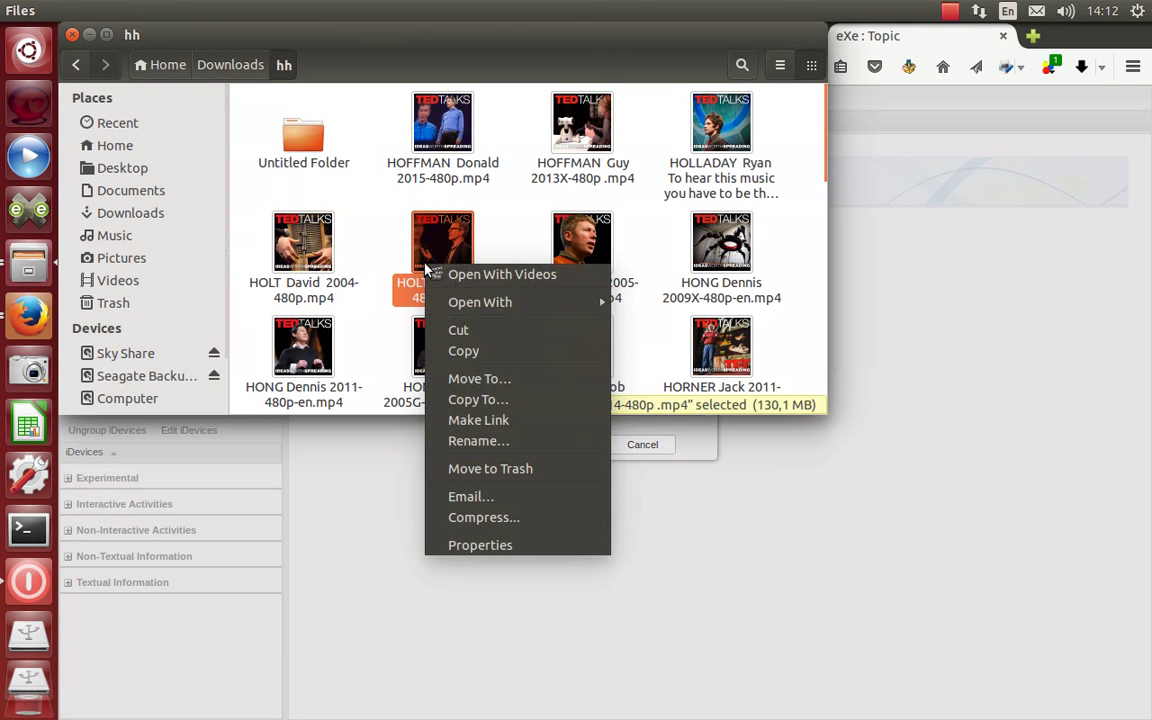
{"action": "left_click", "coordinate": [462, 444]}
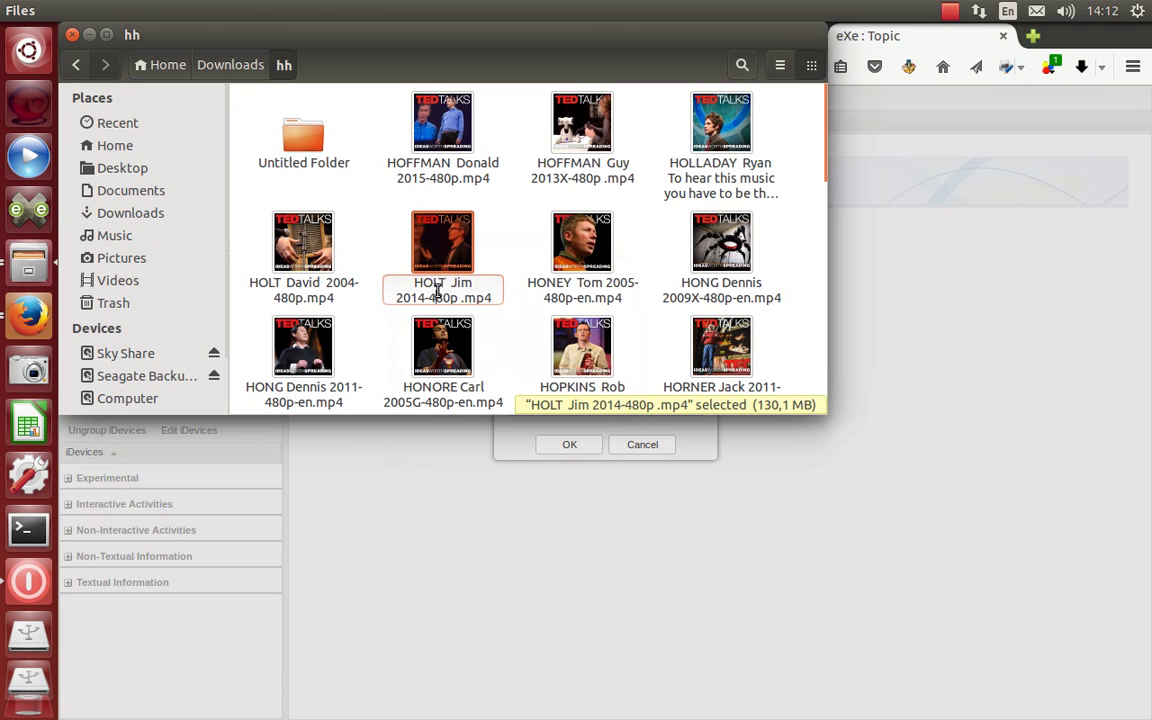
{"action": "left_click_drag", "start_coordinate": [474, 283], "coordinate": [308, 262]}
{"action": "key", "text": "ctrl+c"}
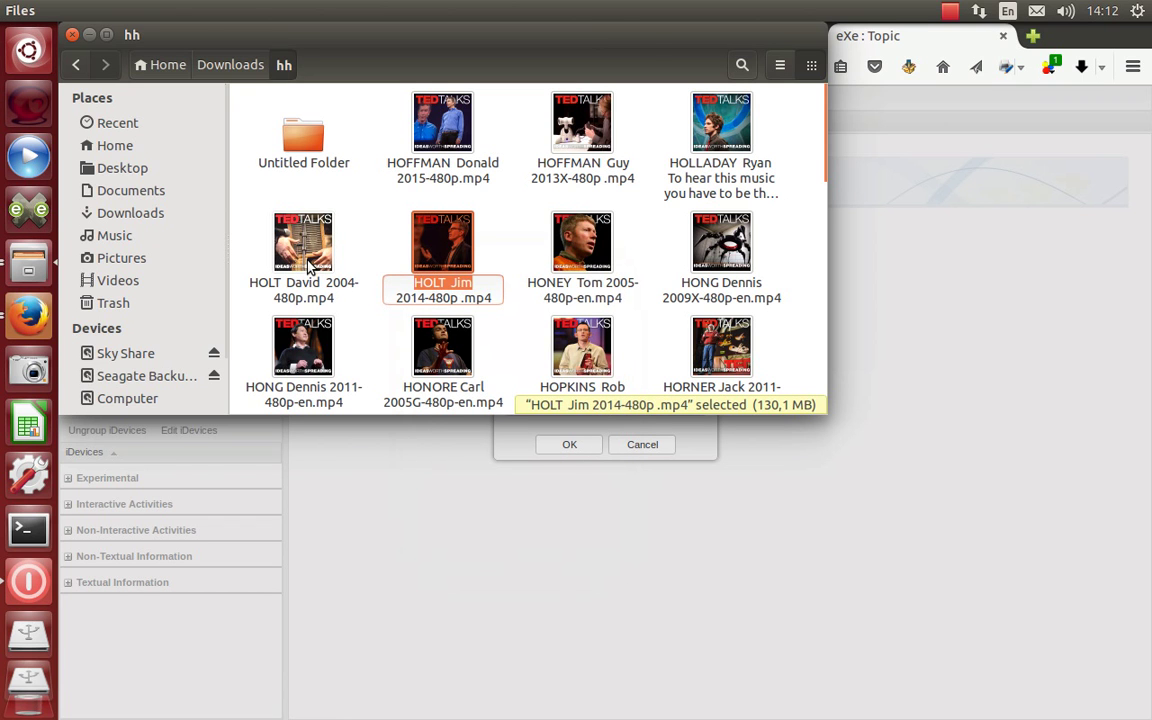
{"action": "left_click", "coordinate": [535, 545]}
{"action": "right_click", "coordinate": [549, 406]}
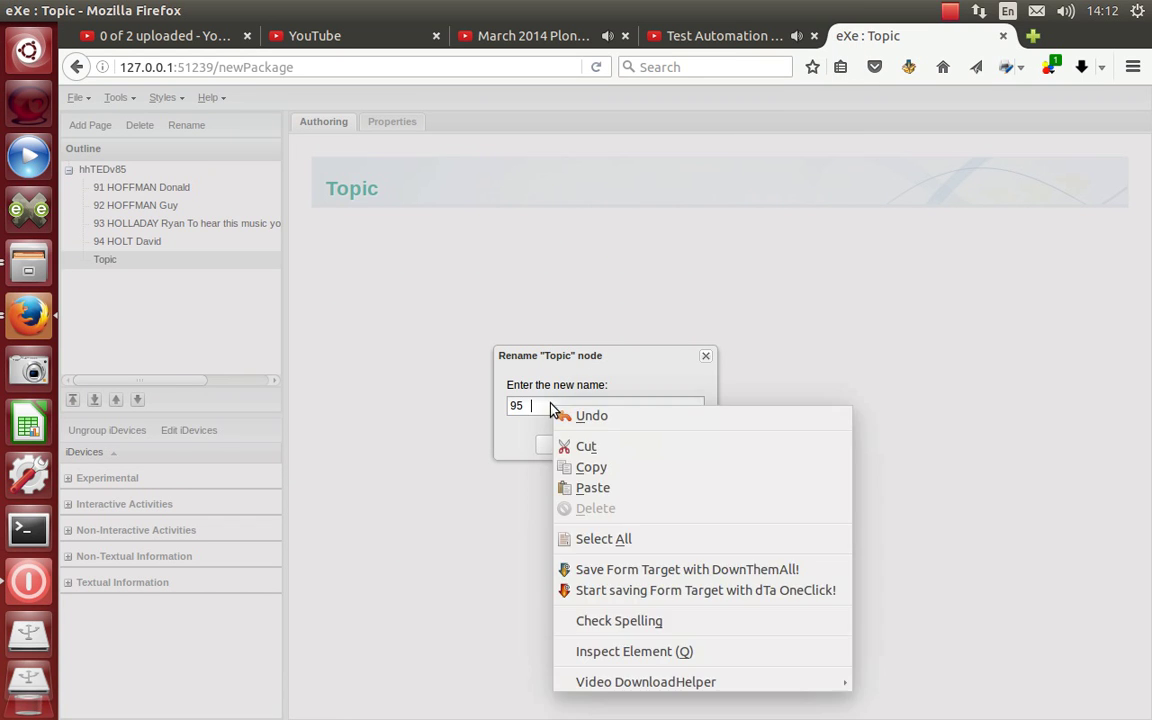
{"action": "left_click", "coordinate": [592, 487]}
{"action": "left_click", "coordinate": [562, 444]}
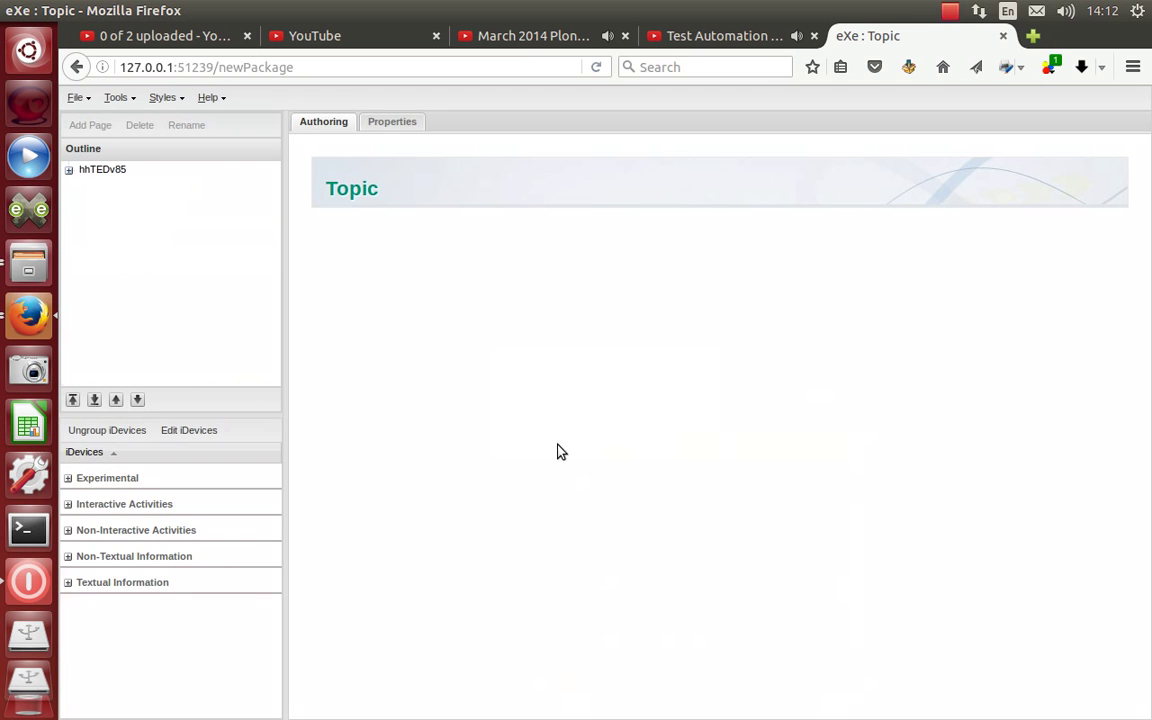
- Add five more pages directly under the hhTEDv85 root of the outline
{"action": "left_click", "coordinate": [101, 171]}
{"action": "left_click", "coordinate": [89, 127]}
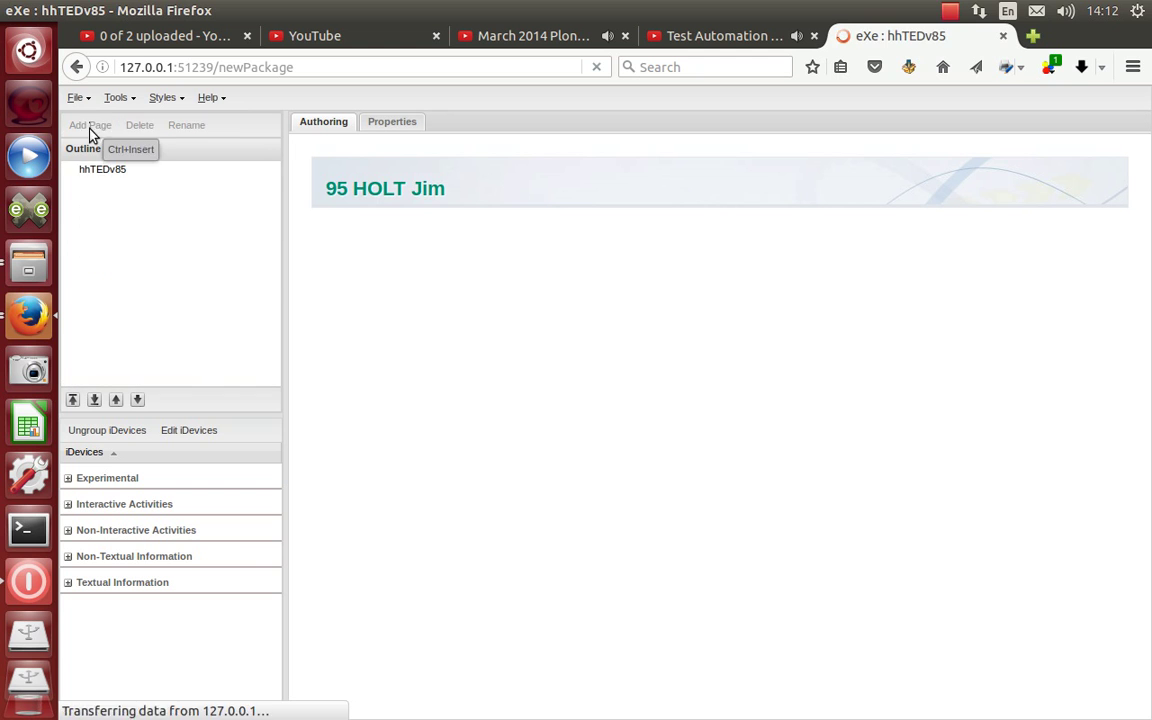
{"action": "left_click", "coordinate": [78, 170]}
{"action": "left_click", "coordinate": [86, 128]}
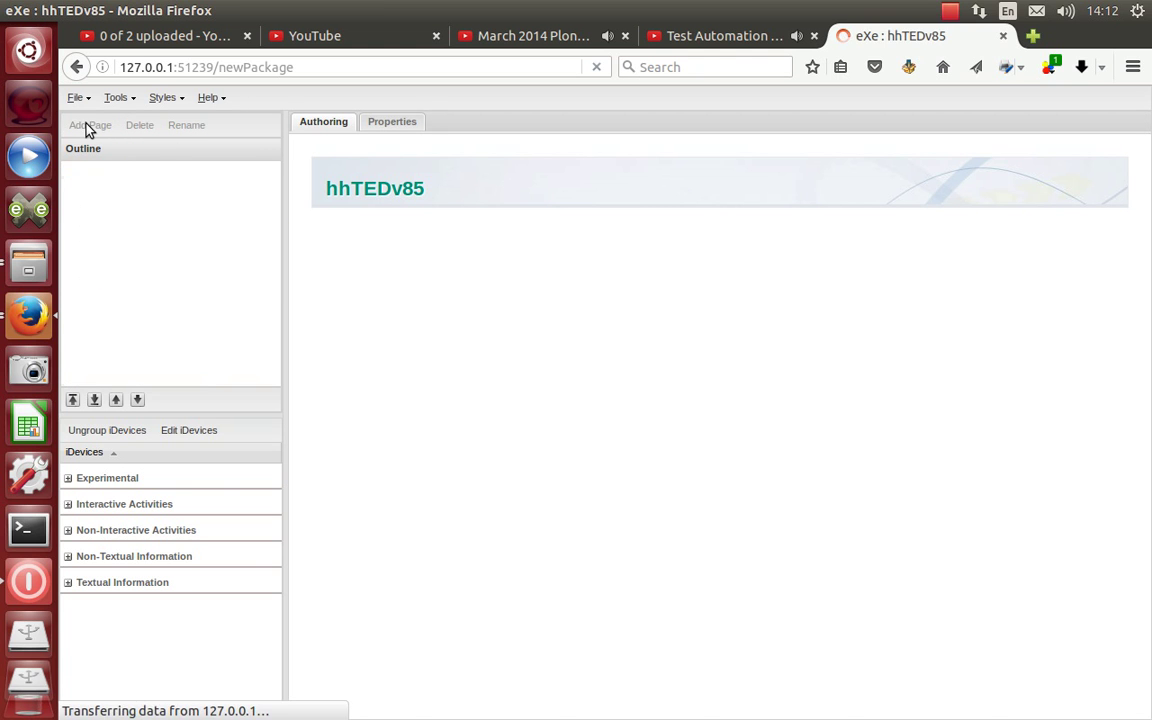
{"action": "left_click", "coordinate": [98, 170]}
{"action": "left_click", "coordinate": [90, 128]}
{"action": "left_click", "coordinate": [78, 171]}
{"action": "left_click", "coordinate": [92, 128]}
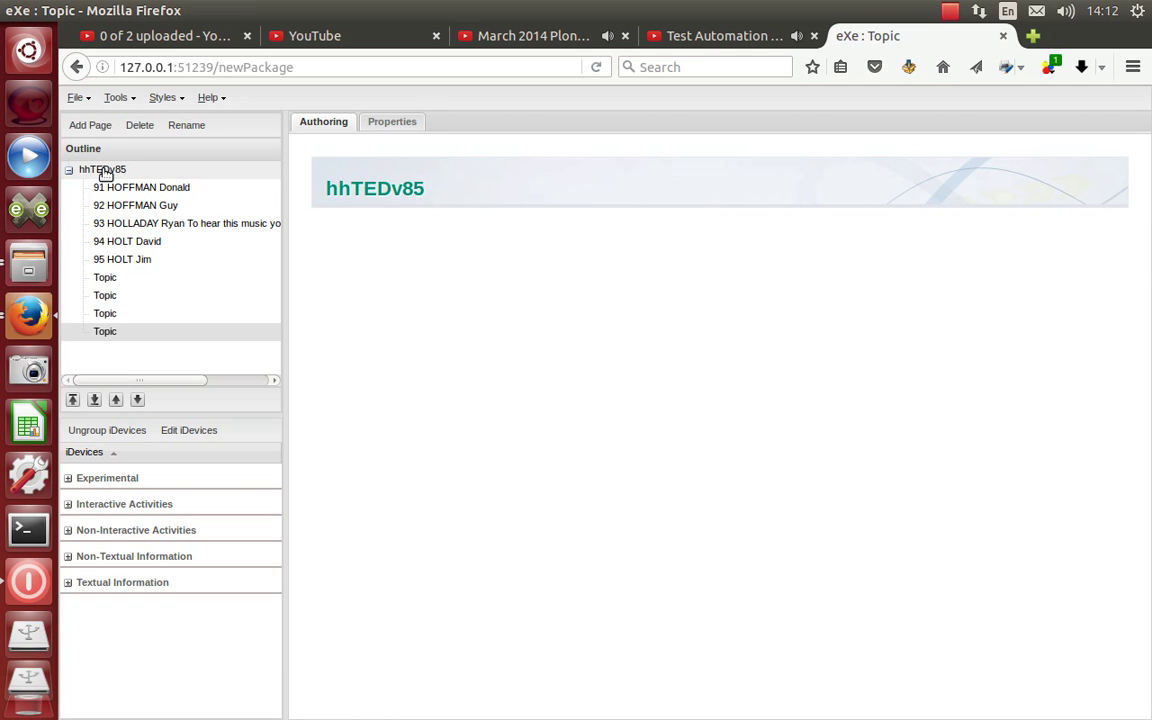
{"action": "left_click", "coordinate": [105, 173]}
{"action": "left_click", "coordinate": [90, 125]}
- Enter 96 as the sixth page's new name and copy "HONEY Tom" from the matching video's file name
{"action": "double_click", "coordinate": [113, 280]}
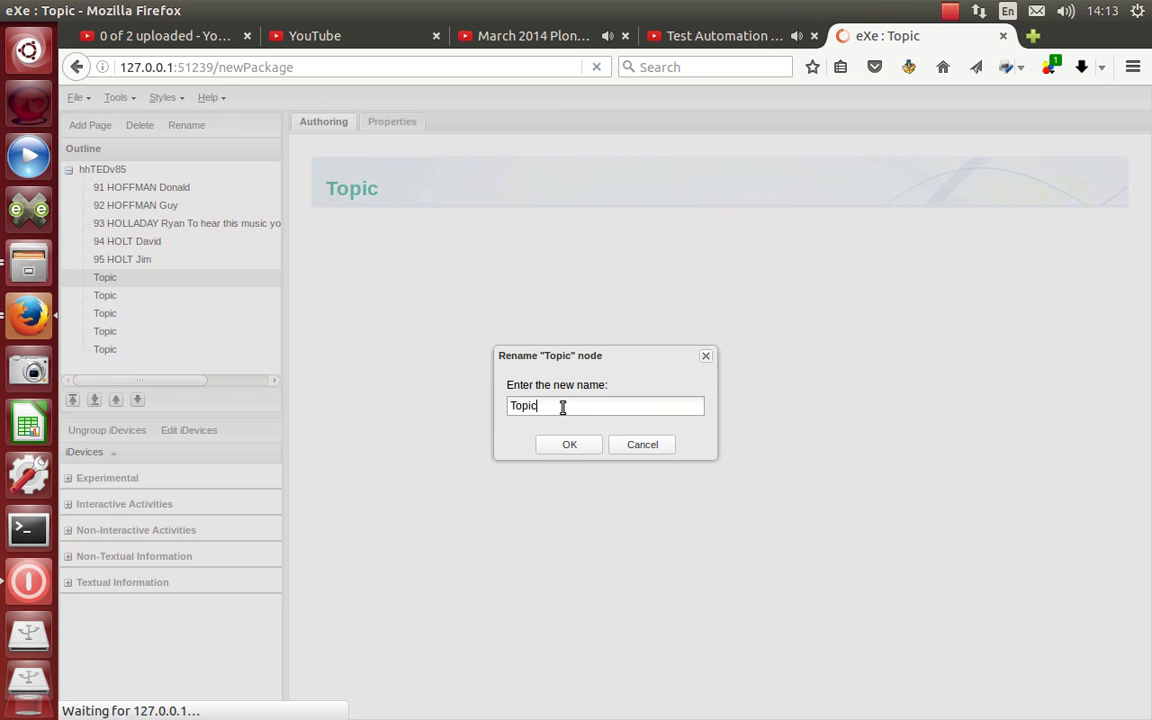
{"action": "type", "text": "96"}
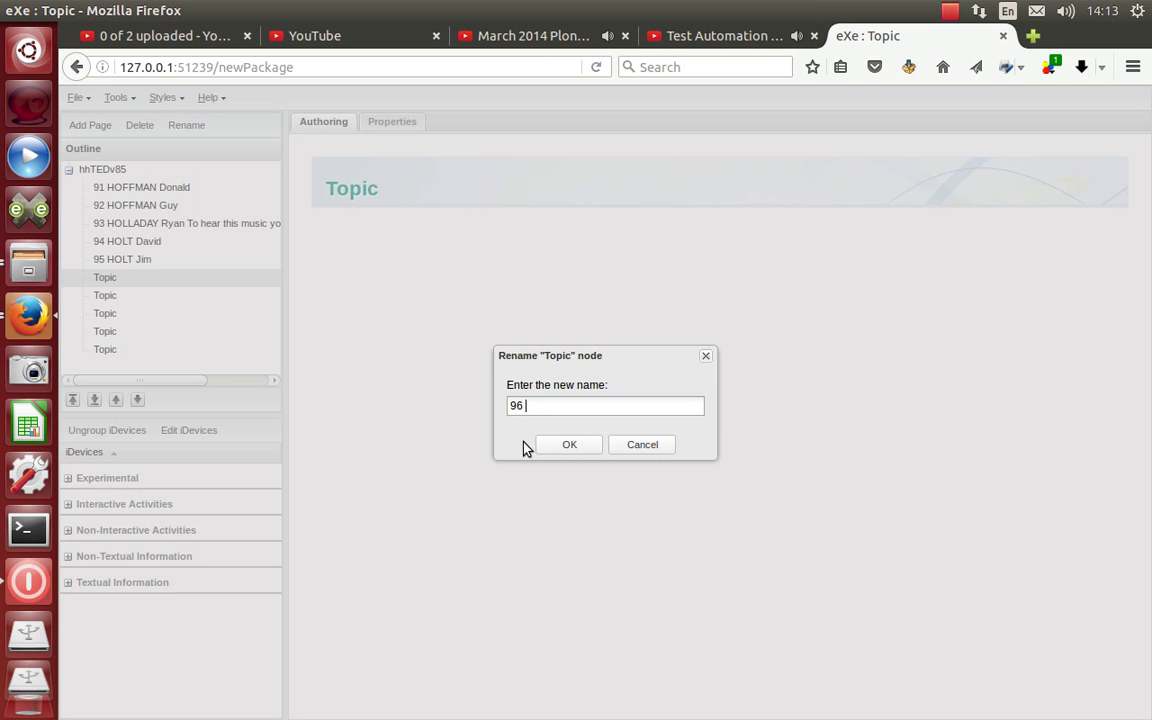
{"action": "left_click", "coordinate": [40, 258]}
{"action": "left_click", "coordinate": [567, 250]}
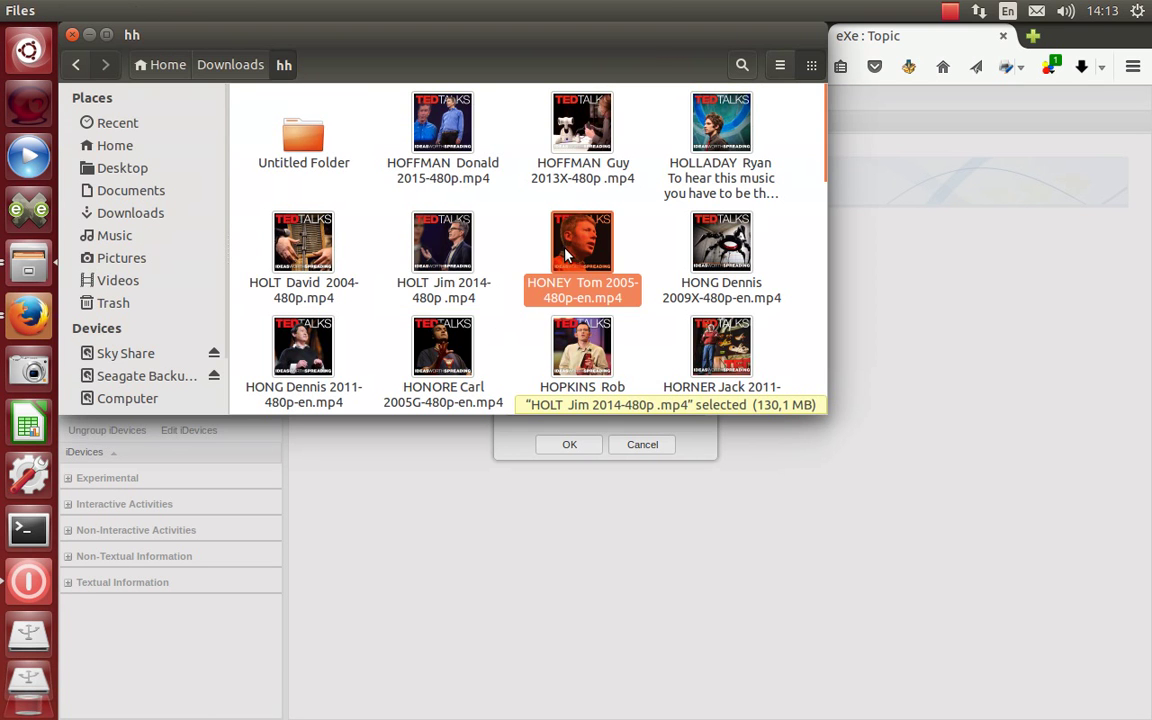
{"action": "right_click", "coordinate": [567, 250]}
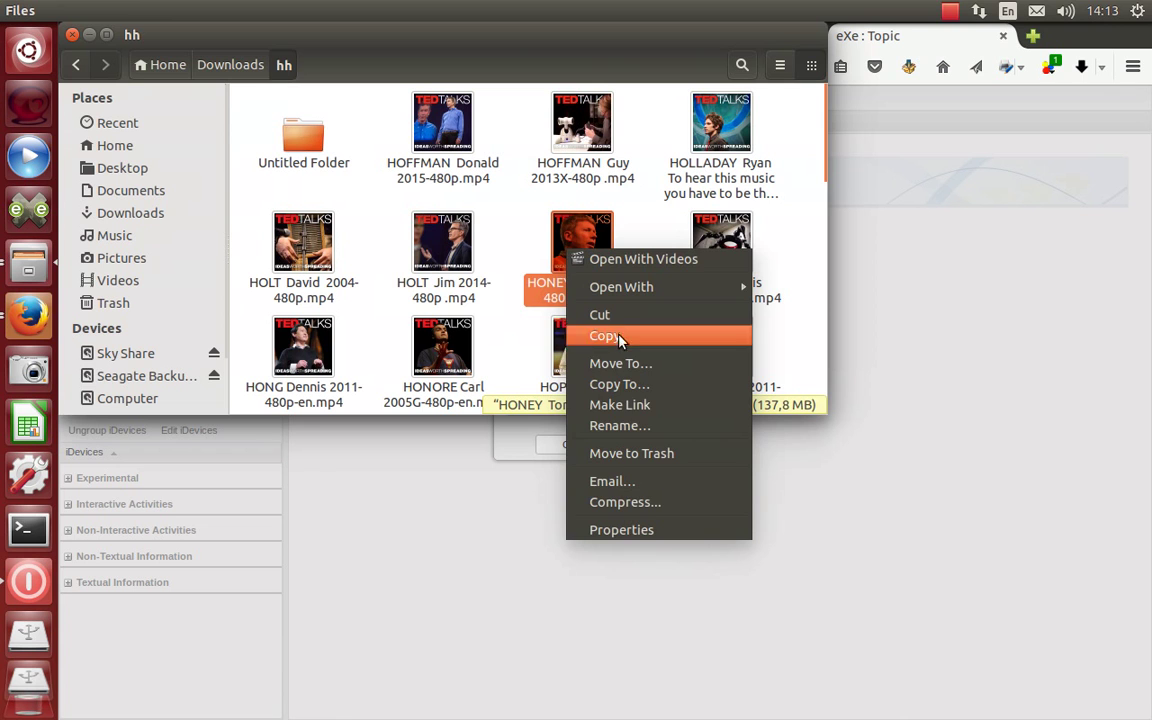
{"action": "left_click", "coordinate": [618, 425]}
{"action": "key", "text": "ctrl+c"}
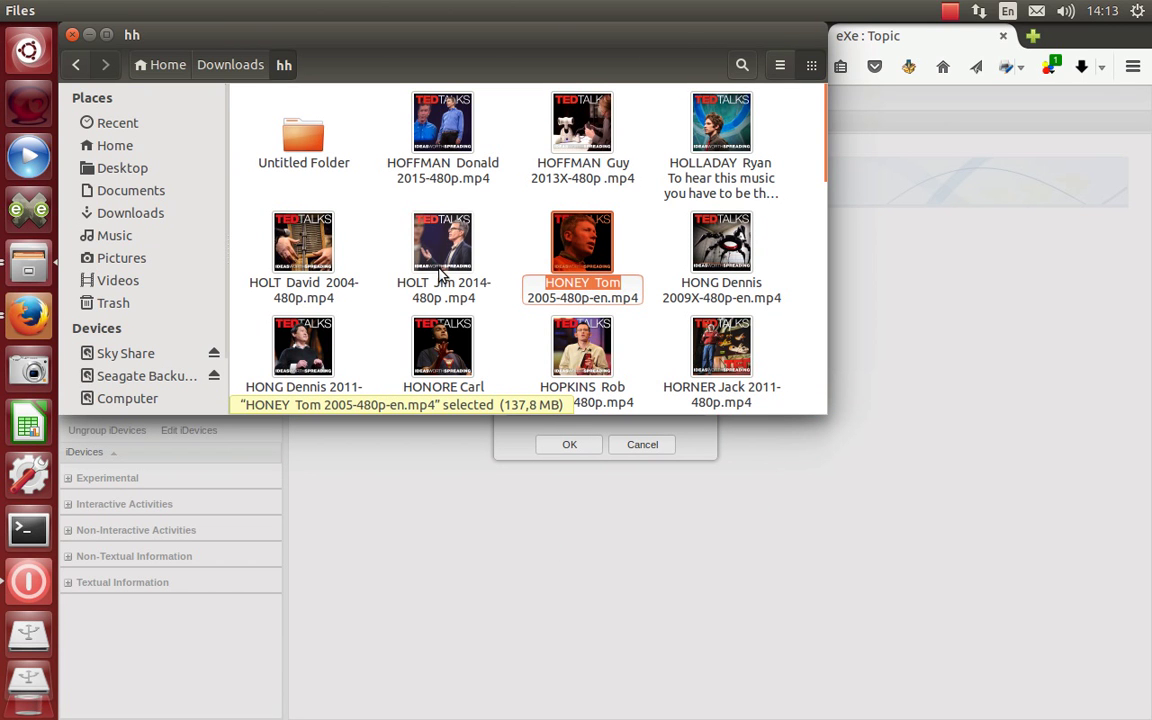
- Append the copied speaker name after 96 and apply "96 HONEY Tom" as the sixth page's name
{"action": "left_click", "coordinate": [559, 413]}
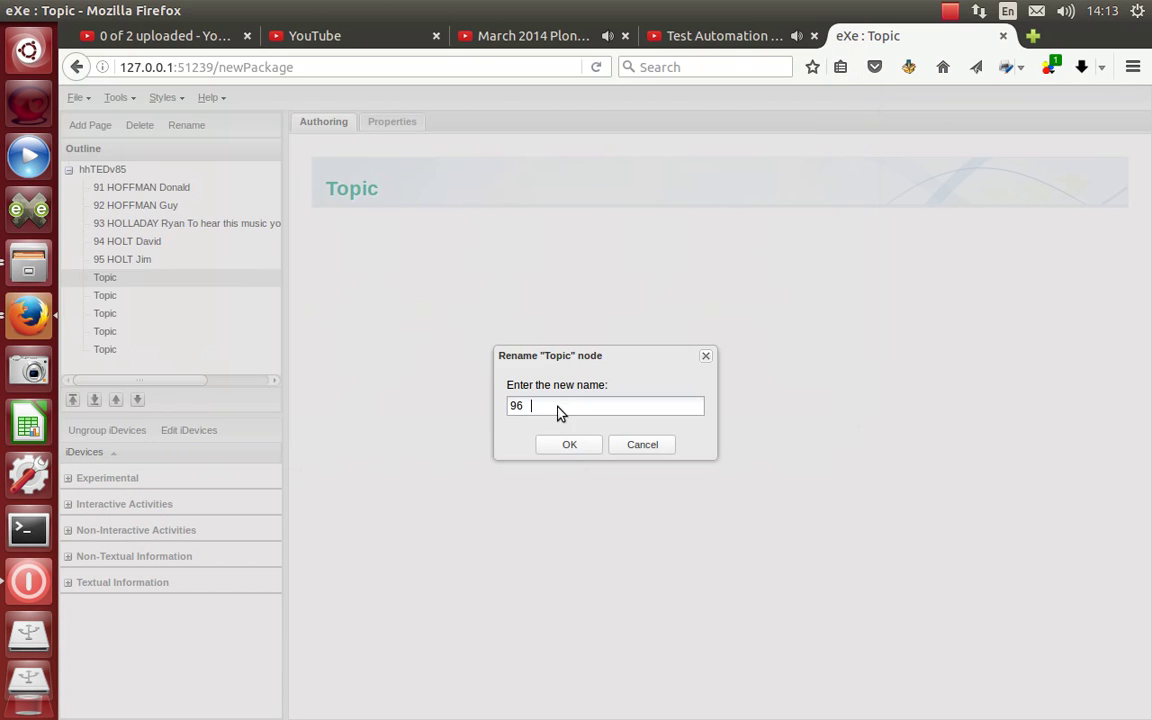
{"action": "right_click", "coordinate": [560, 412]}
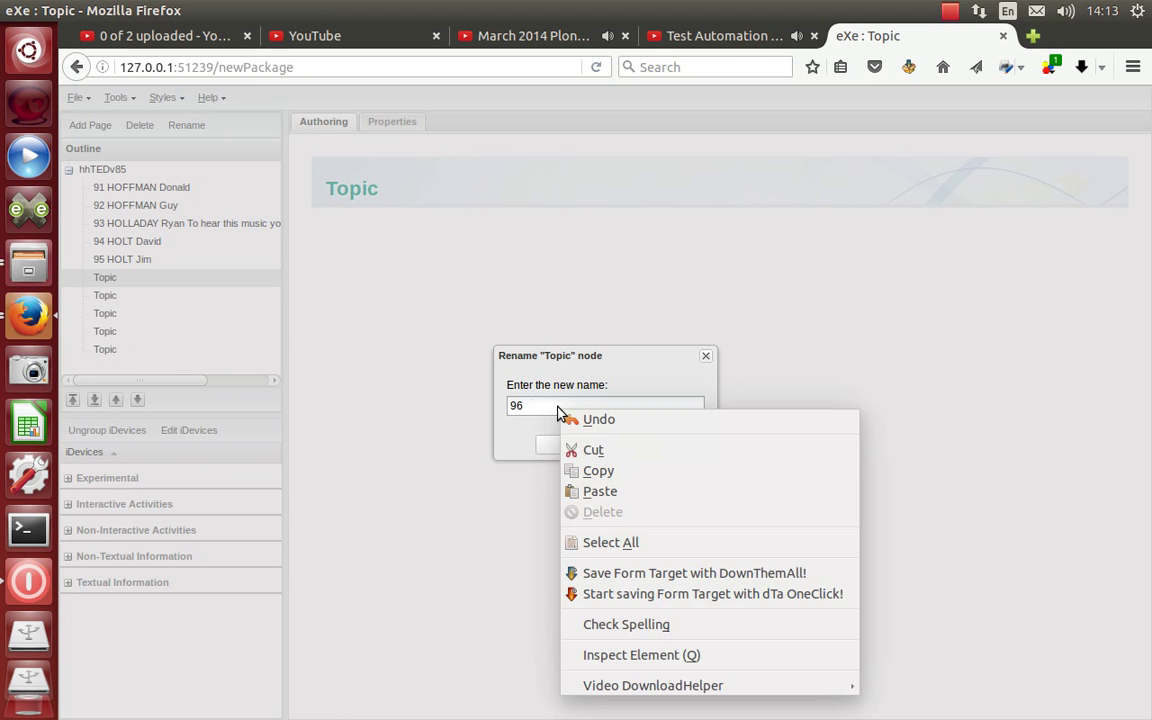
{"action": "left_click", "coordinate": [593, 491]}
{"action": "left_click", "coordinate": [571, 443]}
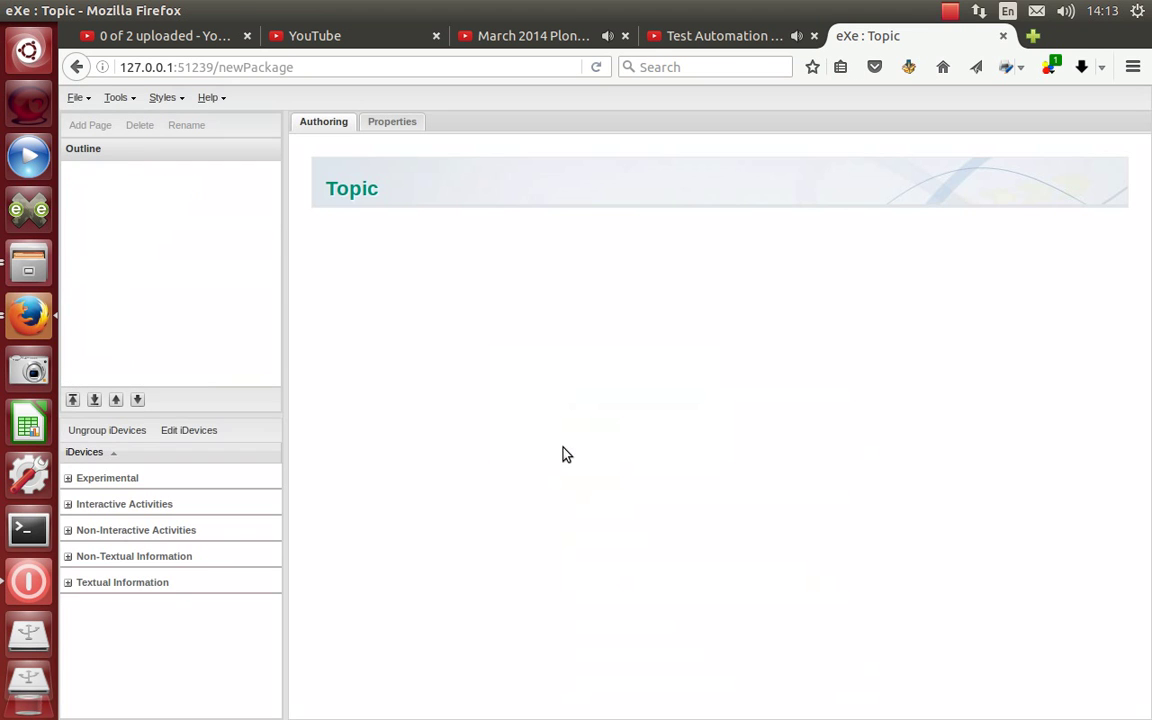
- Enter 97 as the seventh page's new name and select the HONG Dennis 2009X video file in the hh folder
{"action": "double_click", "coordinate": [100, 295]}
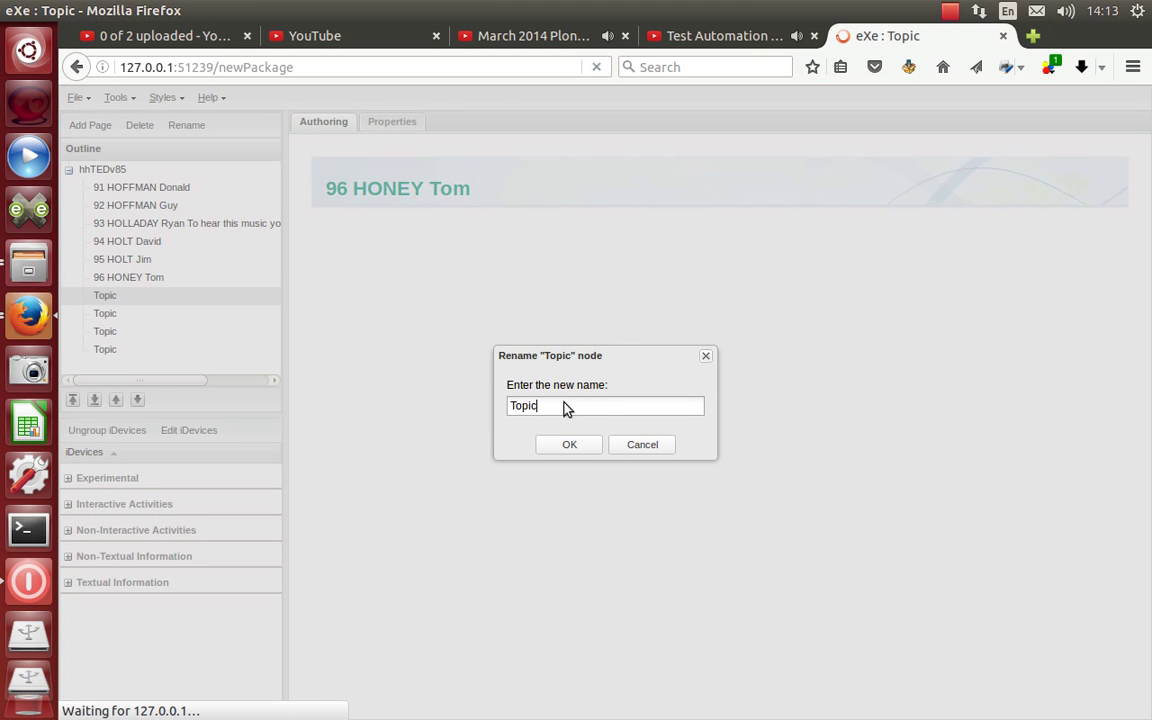
{"action": "type", "text": "97"}
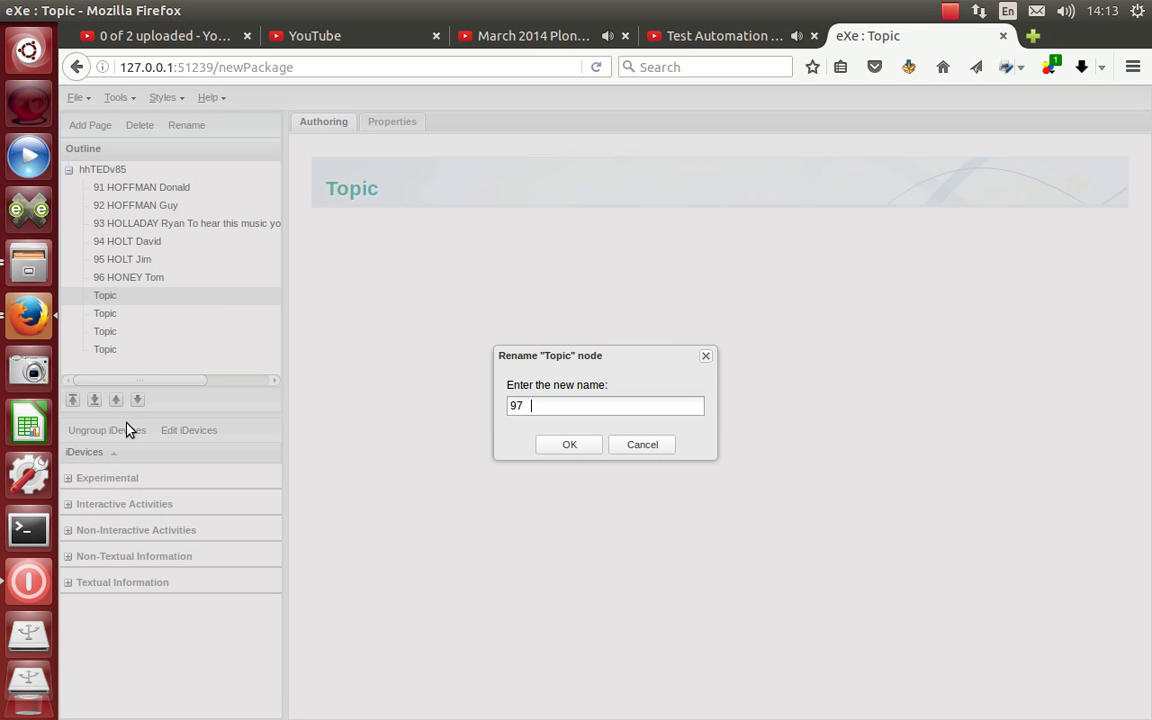
{"action": "left_click", "coordinate": [28, 265]}
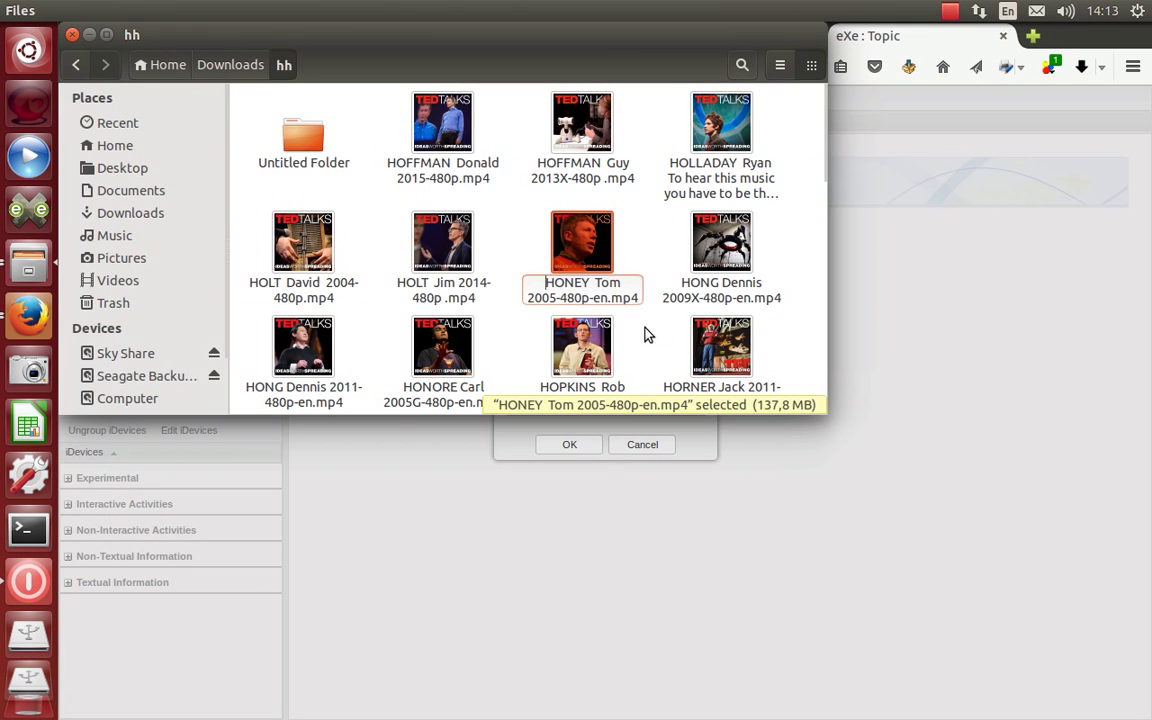
{"action": "key", "text": "Right"}
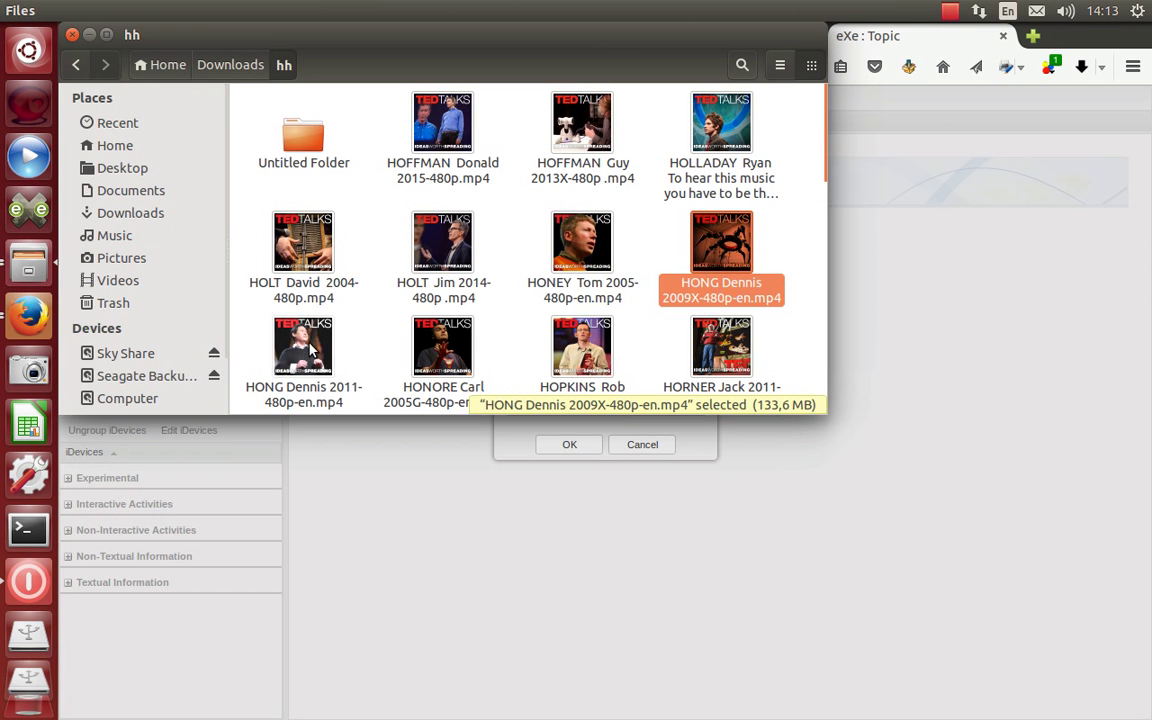
{"action": "right_click", "coordinate": [727, 295]}
{"action": "left_click", "coordinate": [771, 472]}
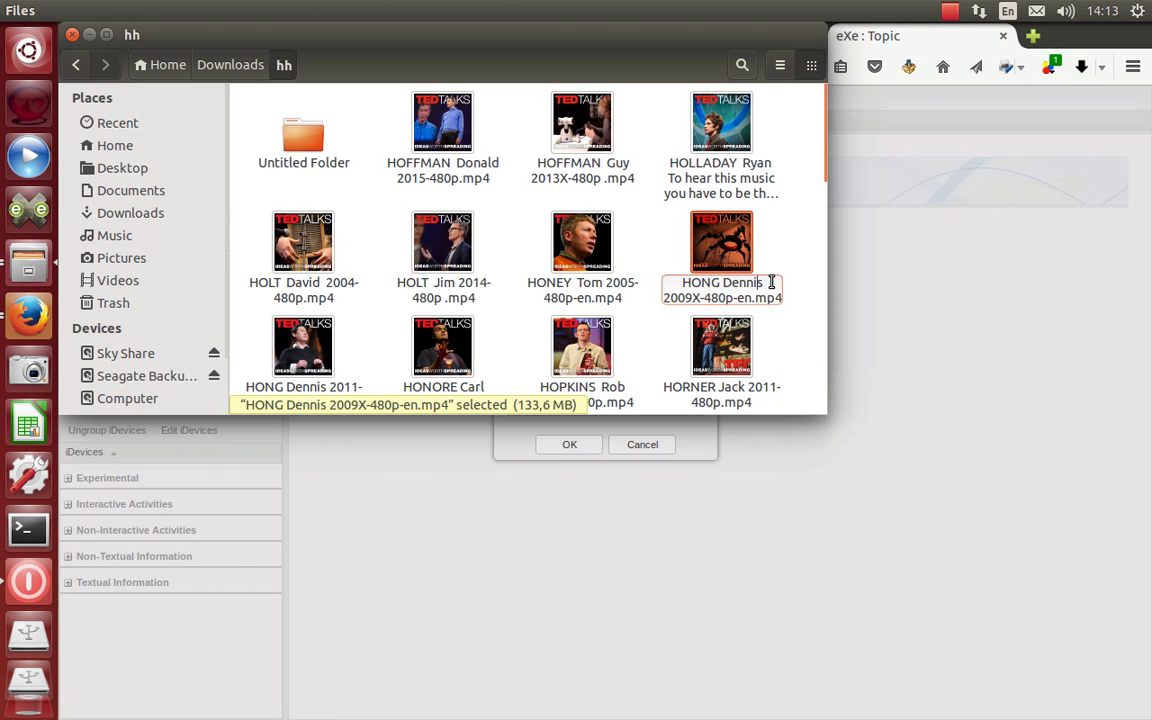
{"action": "left_click", "coordinate": [630, 285]}
- Copy "HONG Dennis 2009X" from the file name of the 2009X video in the hh folder
{"action": "left_click", "coordinate": [704, 296]}
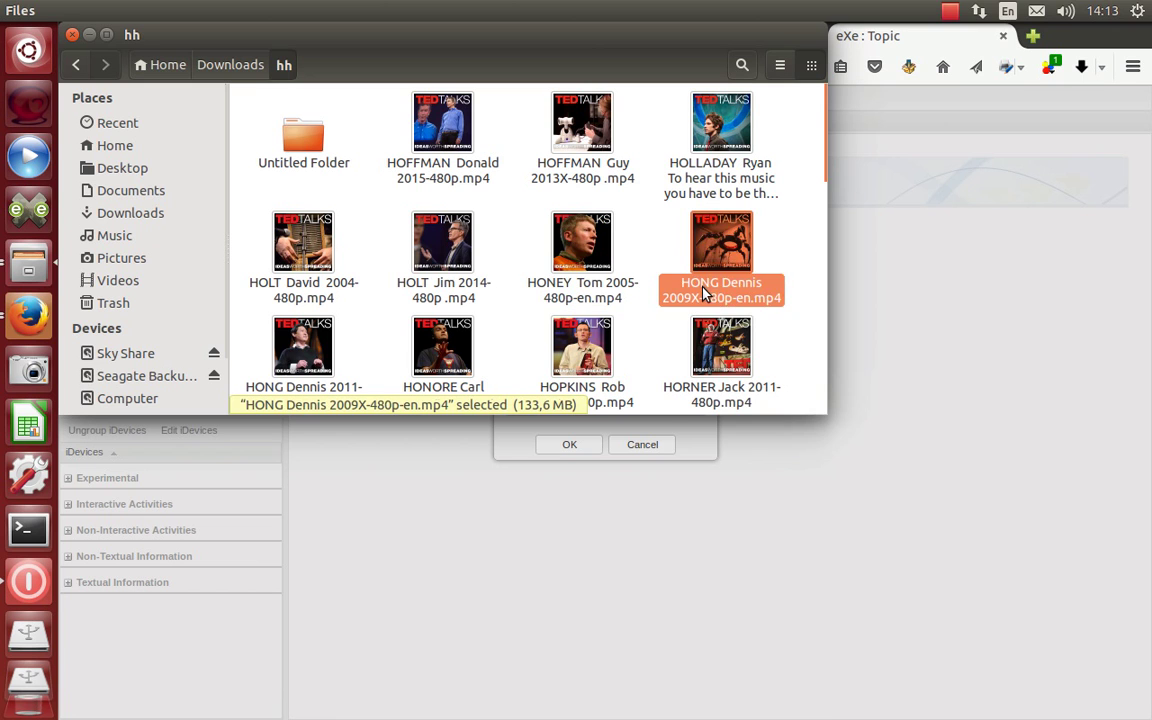
{"action": "right_click", "coordinate": [705, 296]}
{"action": "left_click", "coordinate": [728, 466]}
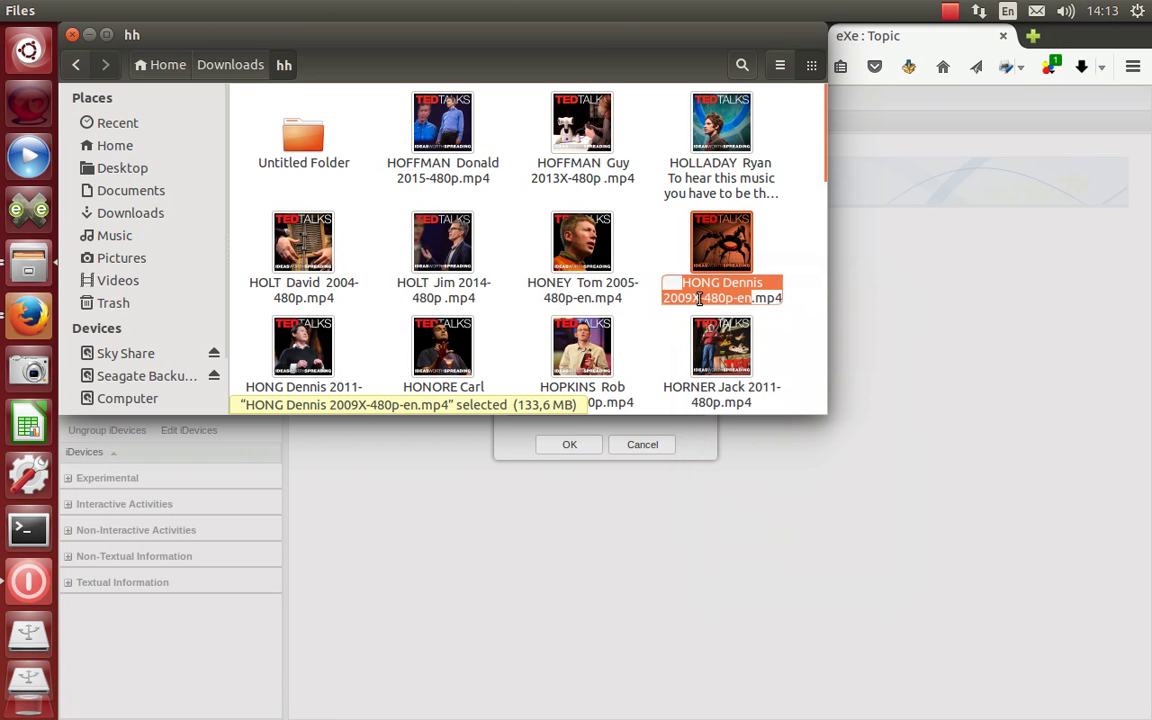
{"action": "left_click_drag", "start_coordinate": [699, 297], "coordinate": [685, 281]}
{"action": "left_click", "coordinate": [577, 403]}
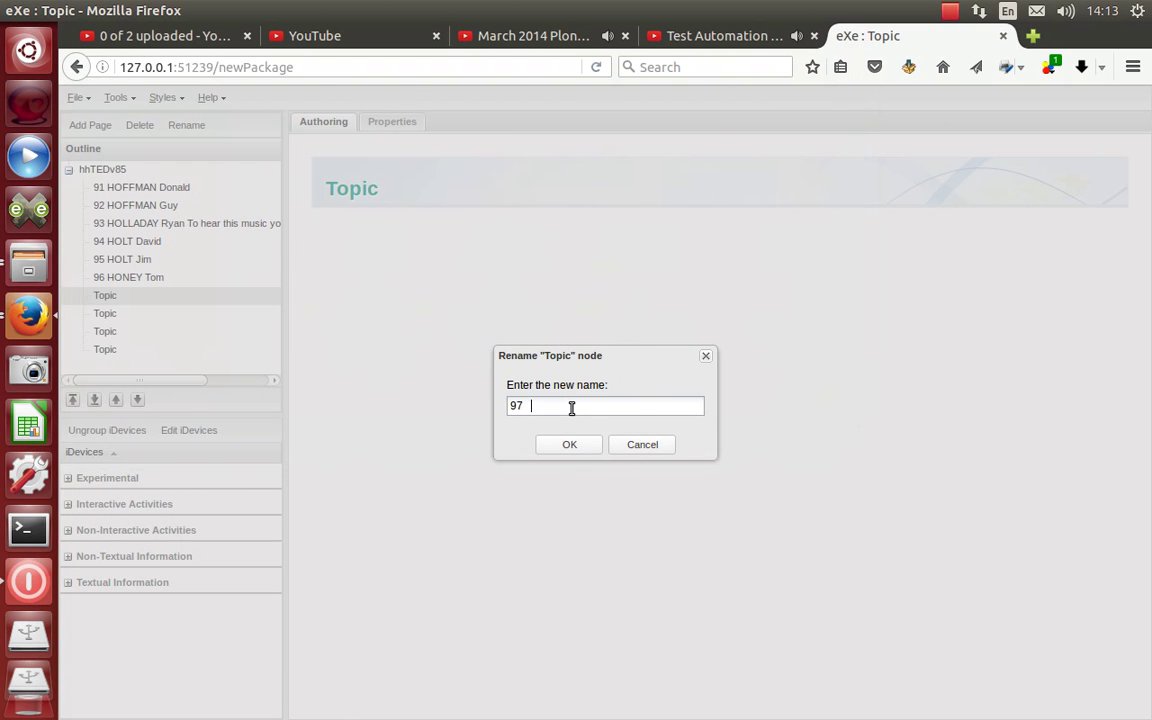
{"action": "type", "text": "HONG Dennis 2009X"}
{"action": "left_click", "coordinate": [569, 444]}
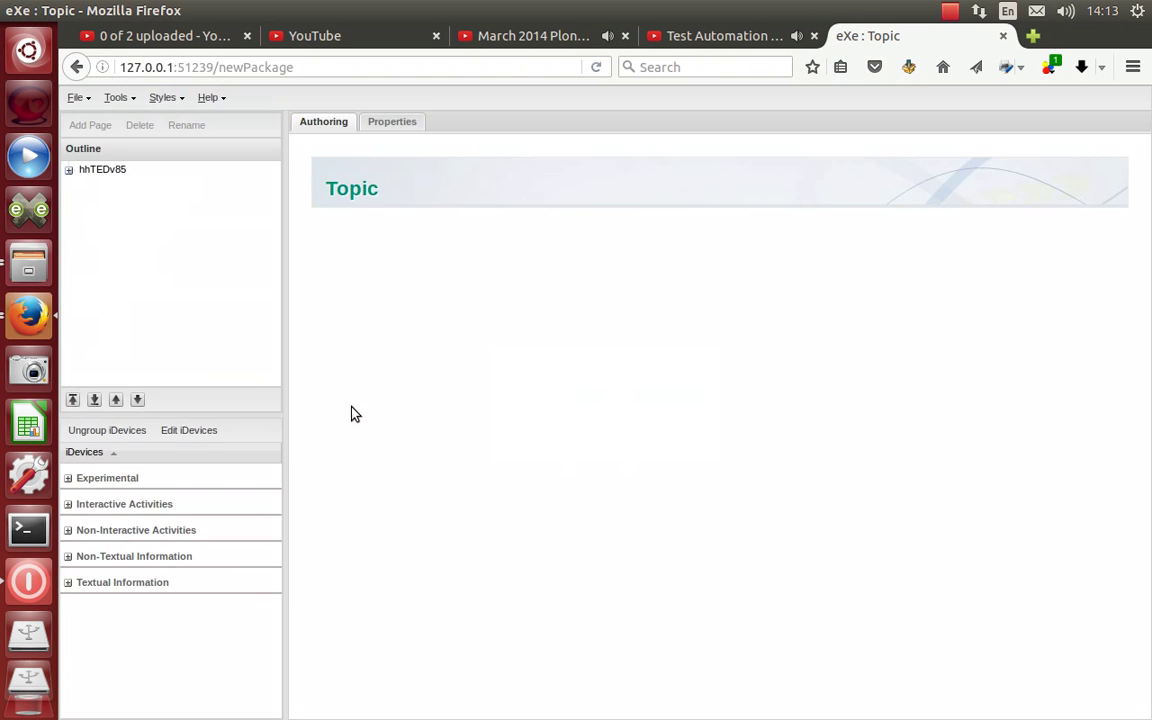
{"action": "double_click", "coordinate": [110, 315]}
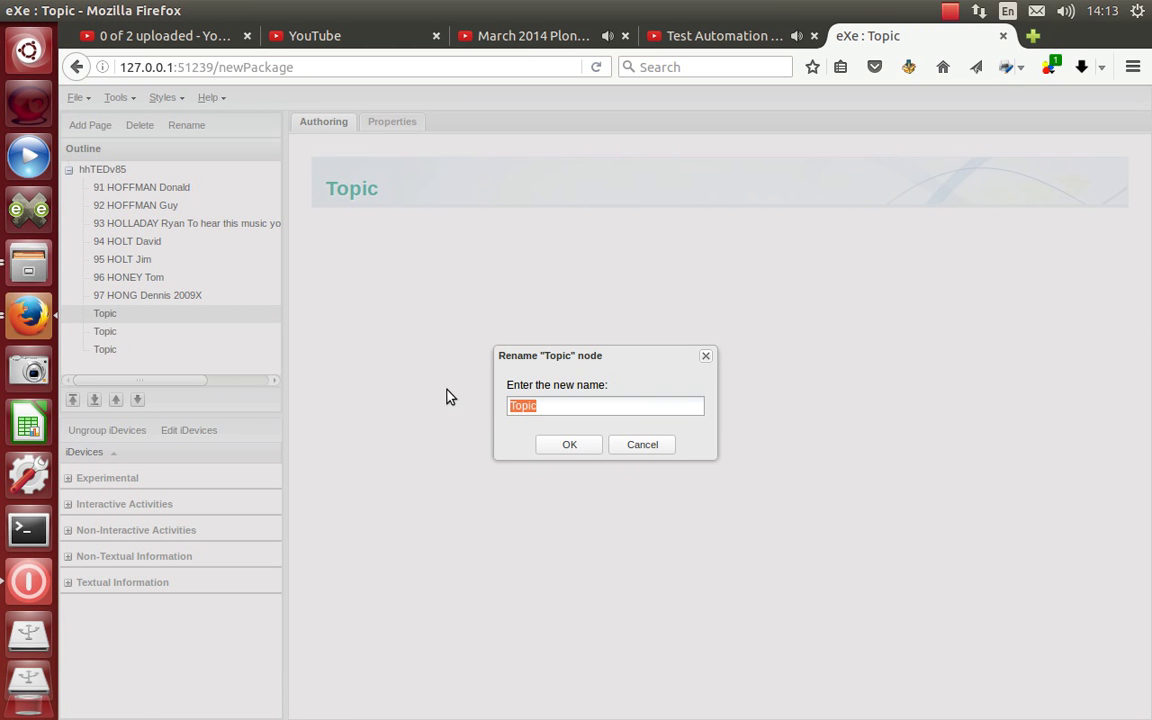
{"action": "type", "text": "98"}
{"action": "left_click", "coordinate": [28, 262]}
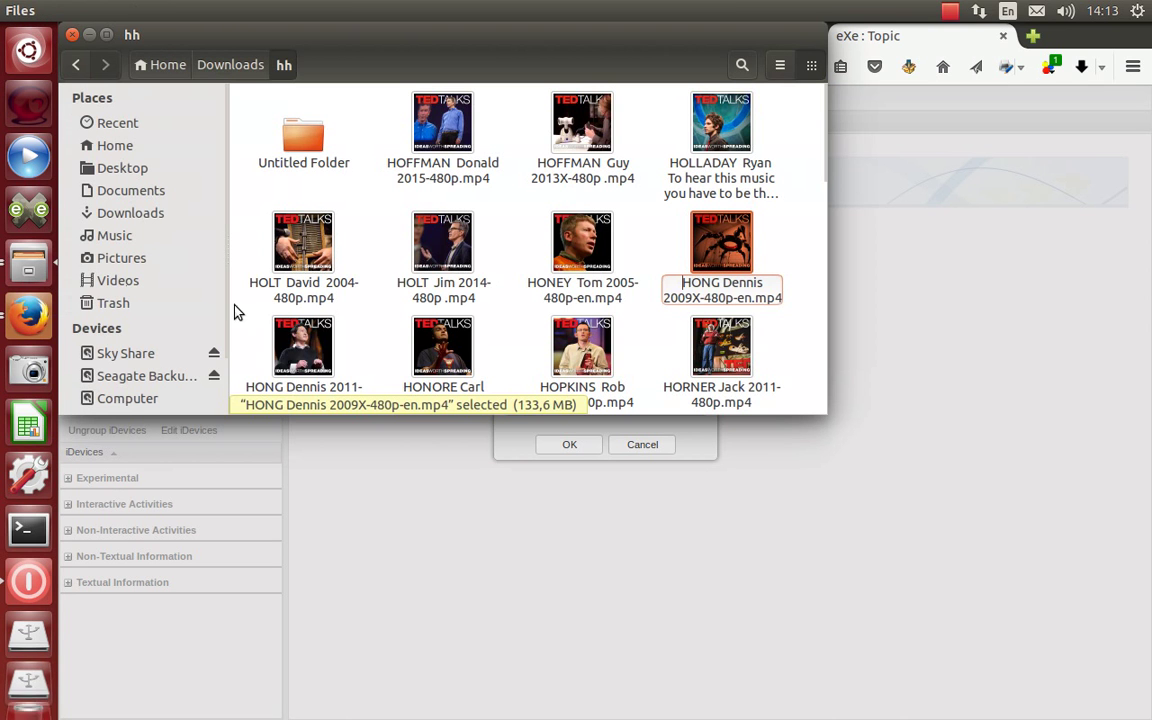
{"action": "left_click", "coordinate": [320, 354]}
- Copy "HONG Dennis 2011" from the file name of the 2011 video in the hh folder
{"action": "right_click", "coordinate": [317, 353]}
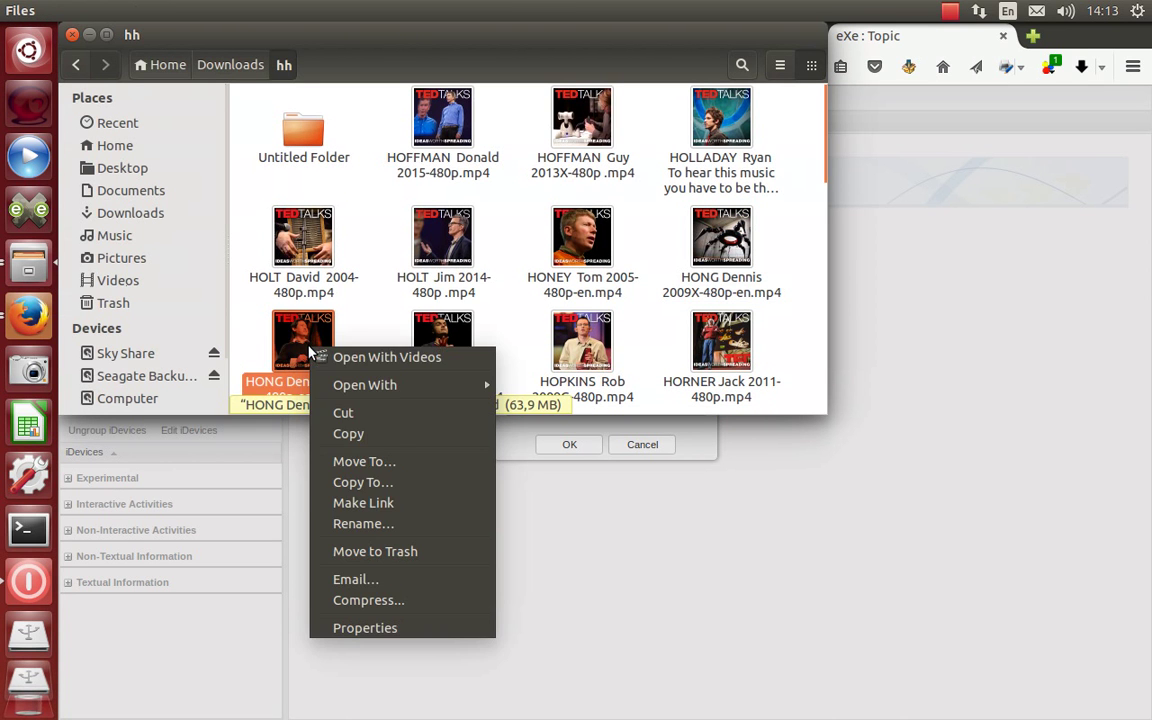
{"action": "left_click", "coordinate": [364, 524]}
{"action": "left_click", "coordinate": [311, 395]}
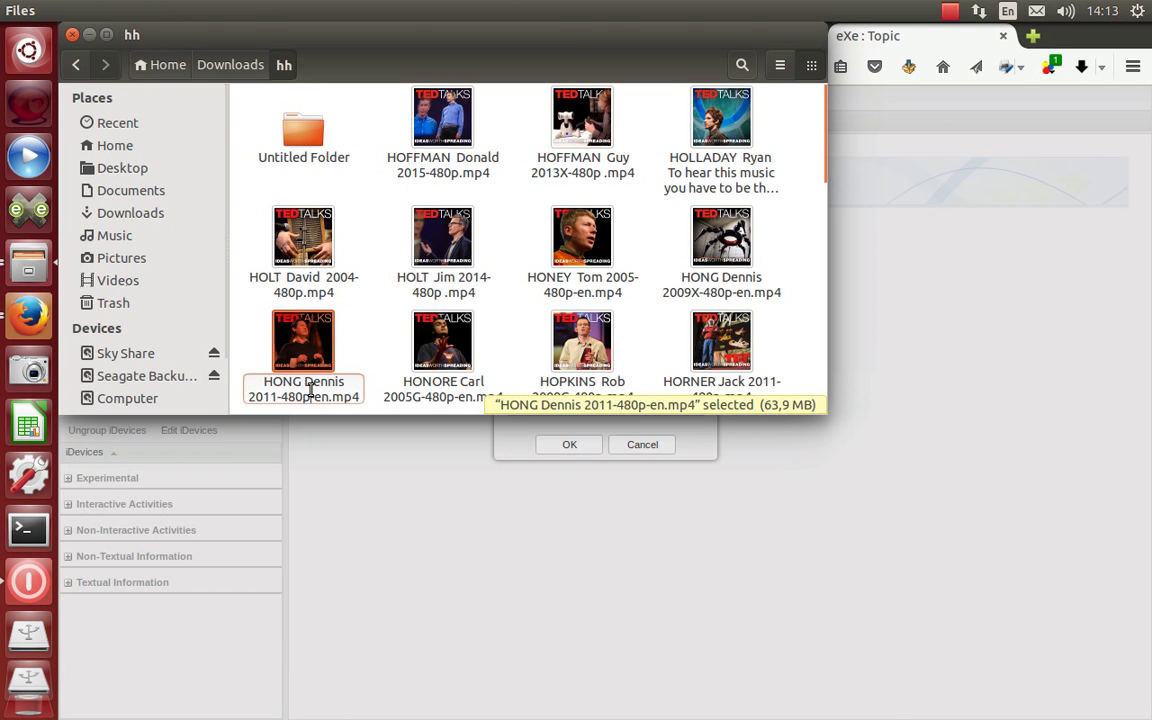
{"action": "left_click_drag", "start_coordinate": [277, 397], "coordinate": [257, 381]}
{"action": "key", "text": "ctrl+c"}
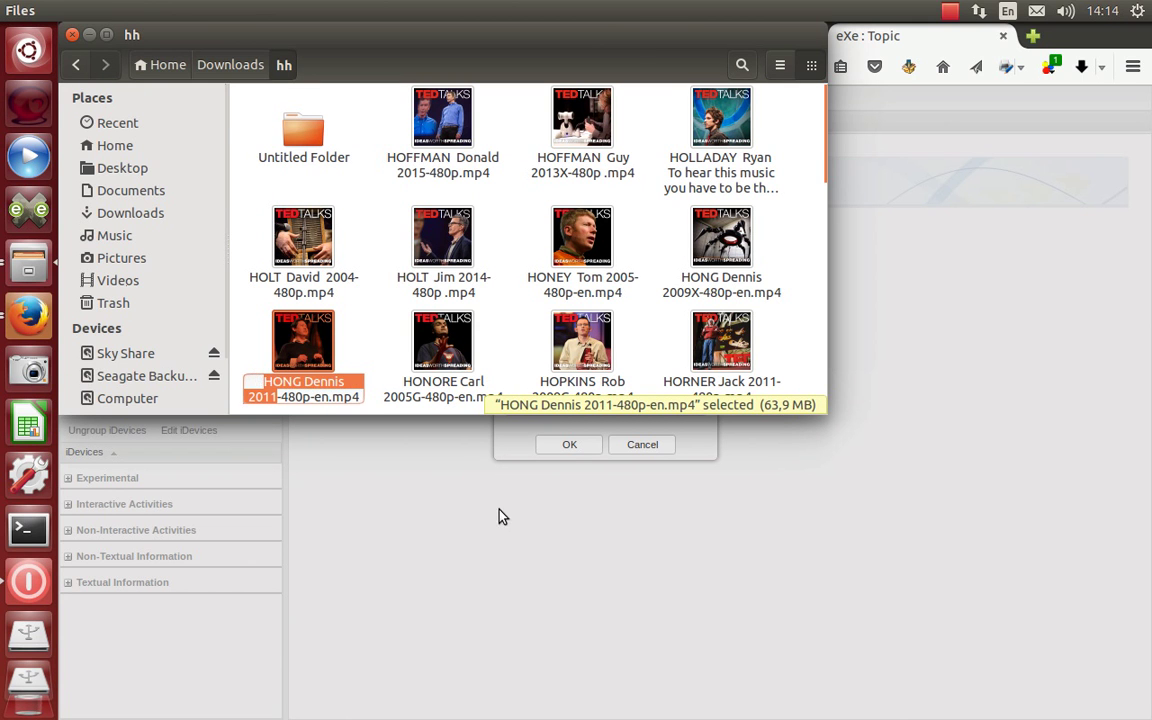
{"action": "left_click", "coordinate": [551, 399]}
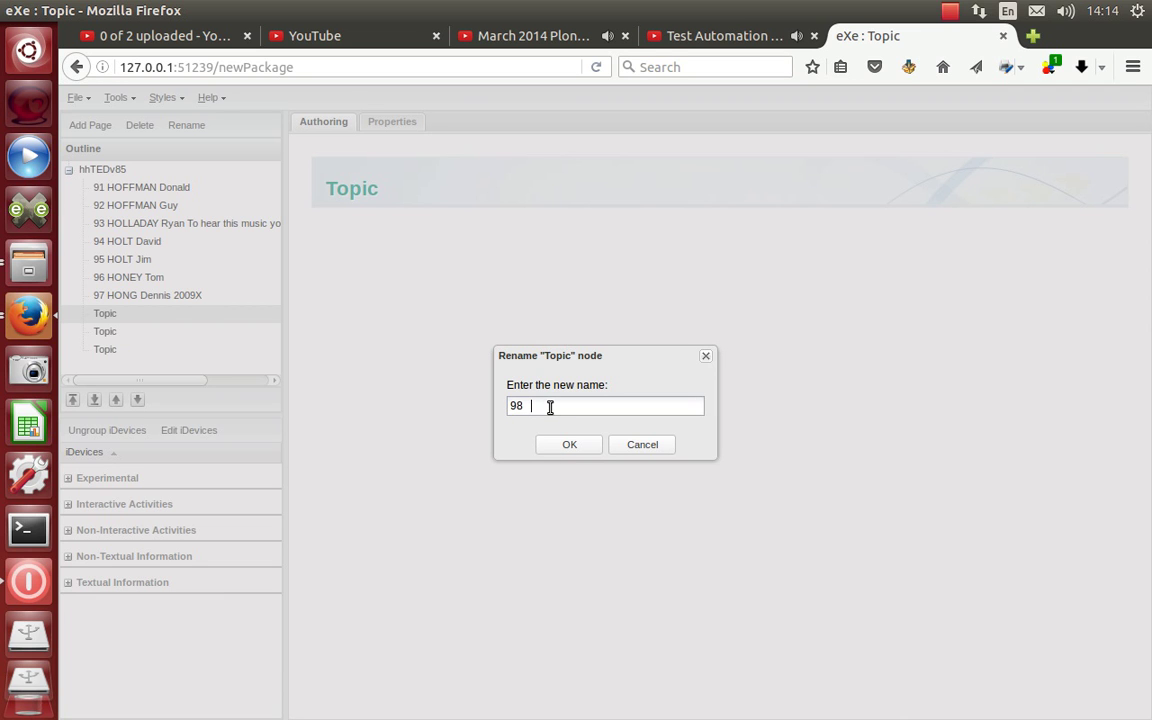
{"action": "key", "text": "ctrl+v"}
{"action": "left_click", "coordinate": [556, 446]}
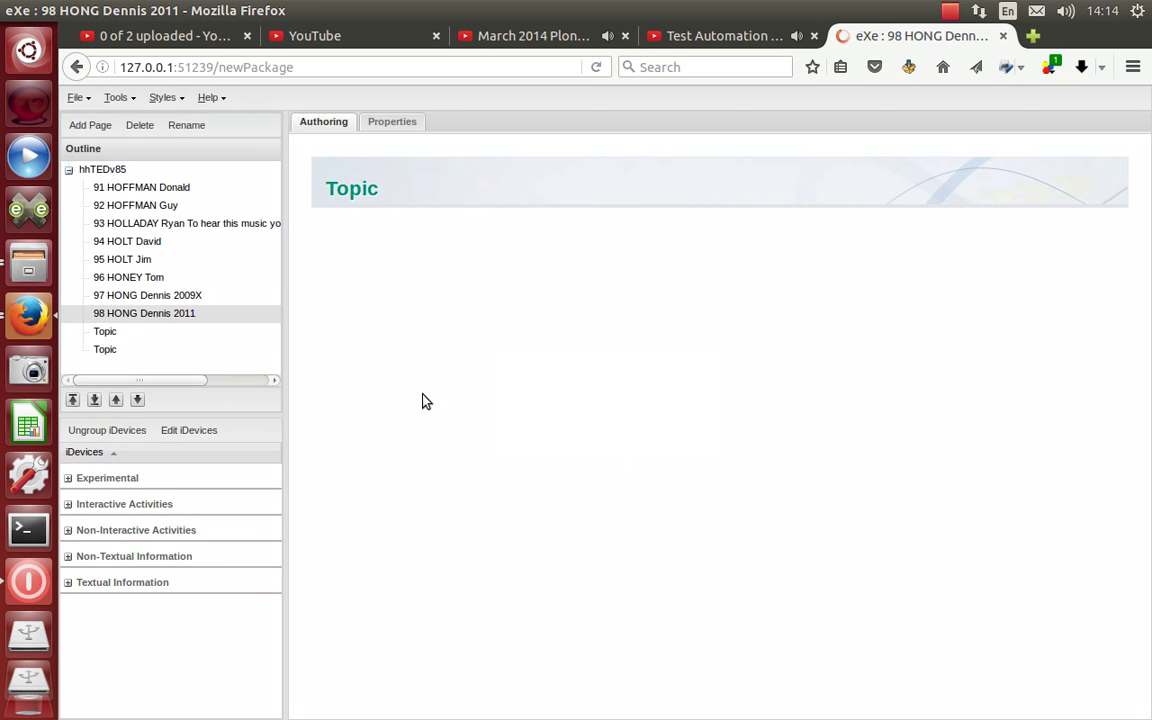
- Enter 99 as the ninth page's new name and select the HONORE Carl 2005G video file in the hh folder
{"action": "double_click", "coordinate": [106, 331]}
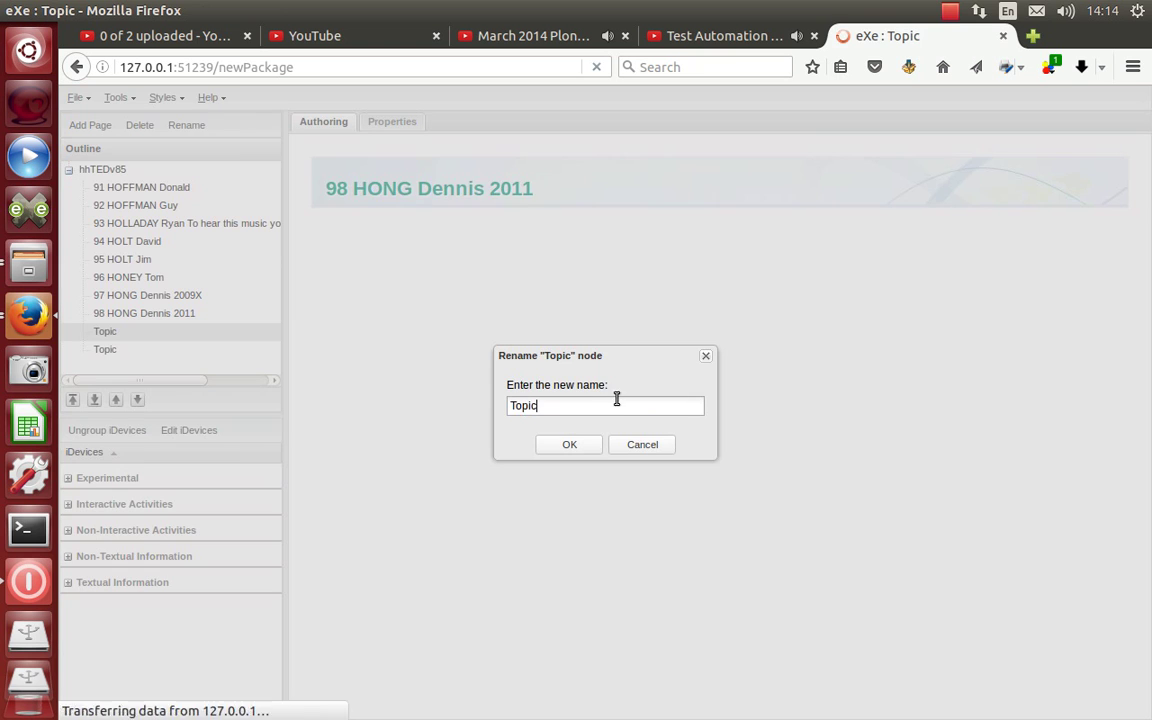
{"action": "double_click", "coordinate": [522, 405]}
{"action": "type", "text": "99"}
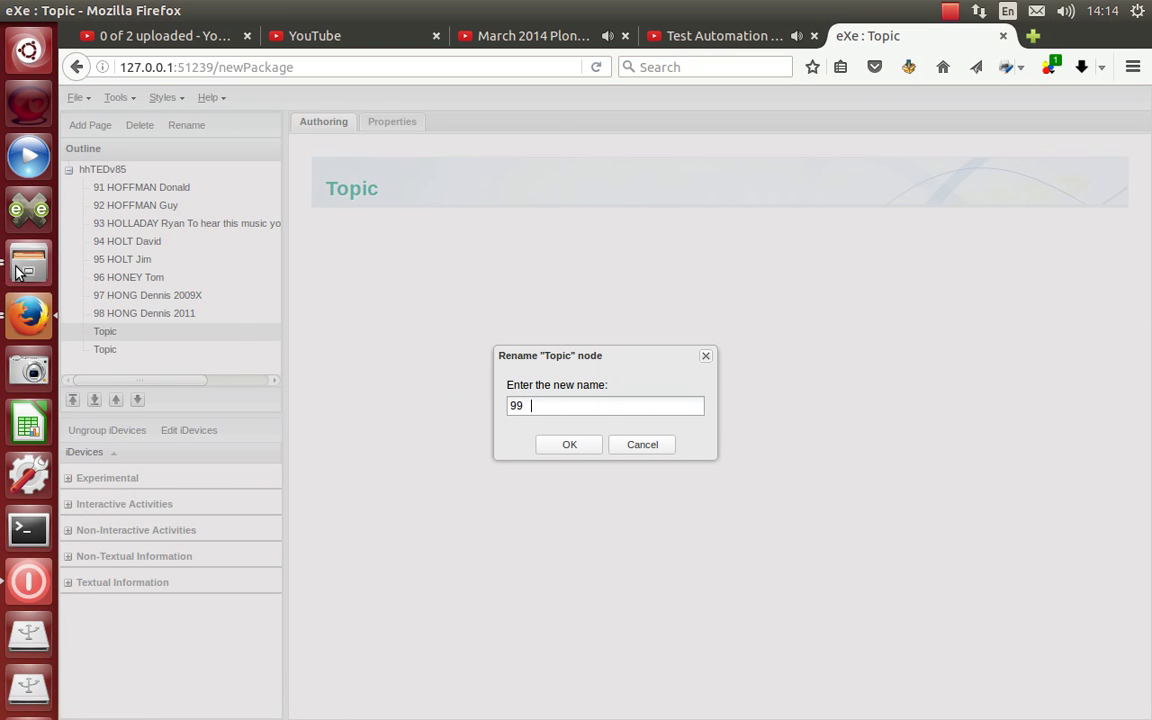
{"action": "left_click", "coordinate": [28, 263]}
{"action": "left_click", "coordinate": [445, 358]}
- Copy "HONORE Carl" from the file name of the 2005G video in the hh folder
{"action": "right_click", "coordinate": [447, 362]}
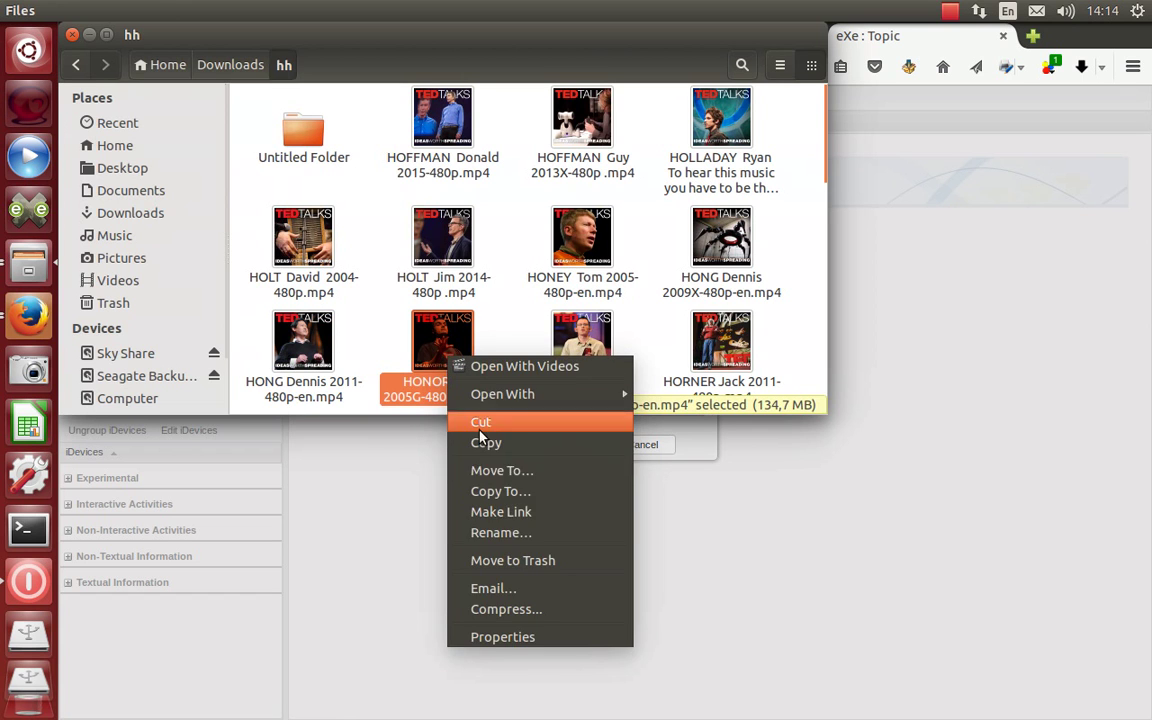
{"action": "left_click", "coordinate": [578, 532]}
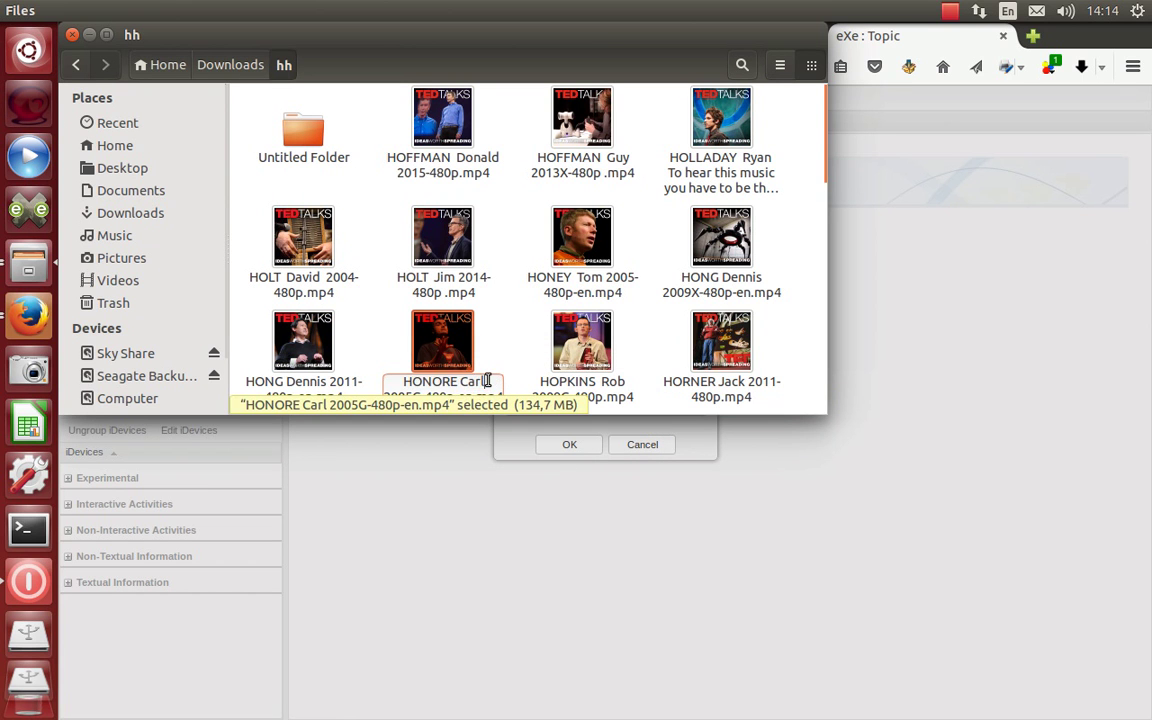
{"action": "left_click", "coordinate": [373, 418]}
- Append the speaker name after 99 and apply "99 HONORE Carl" as the ninth page's name
{"action": "left_click", "coordinate": [564, 408]}
{"action": "type", "text": "HONORE Carl"}
{"action": "left_click", "coordinate": [566, 449]}
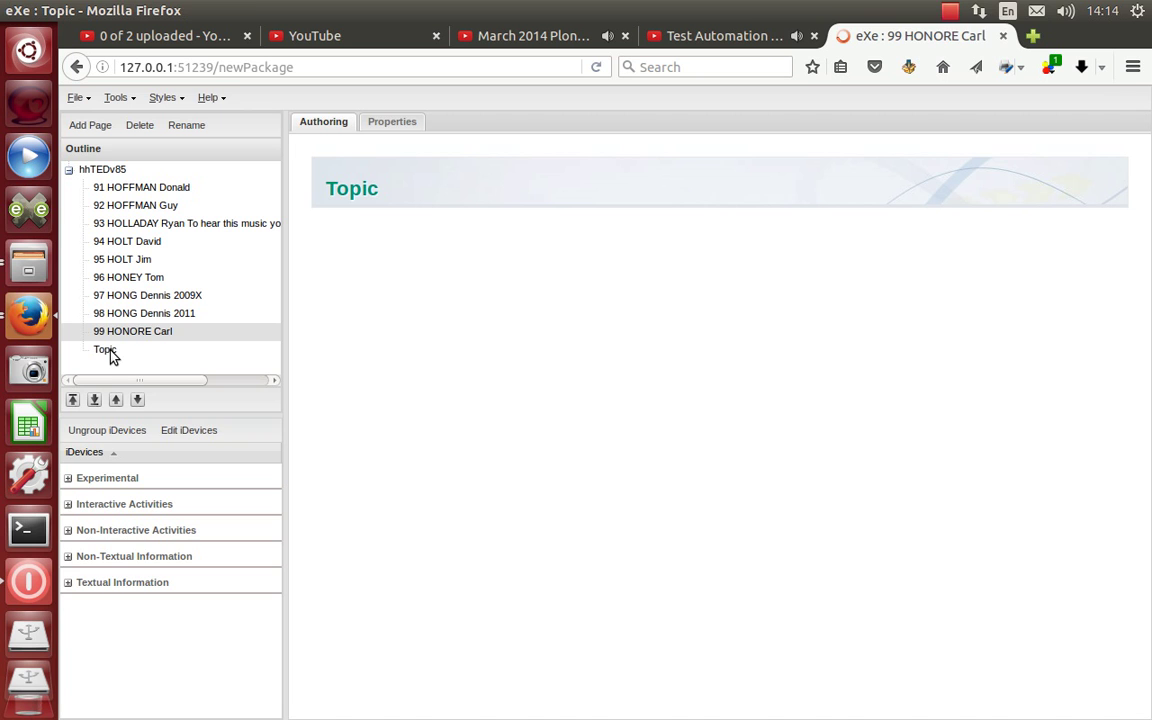
- Enter 100 as the tenth page's new name and select the HOPKINS Rob 2009G video file in the hh folder
{"action": "double_click", "coordinate": [108, 350]}
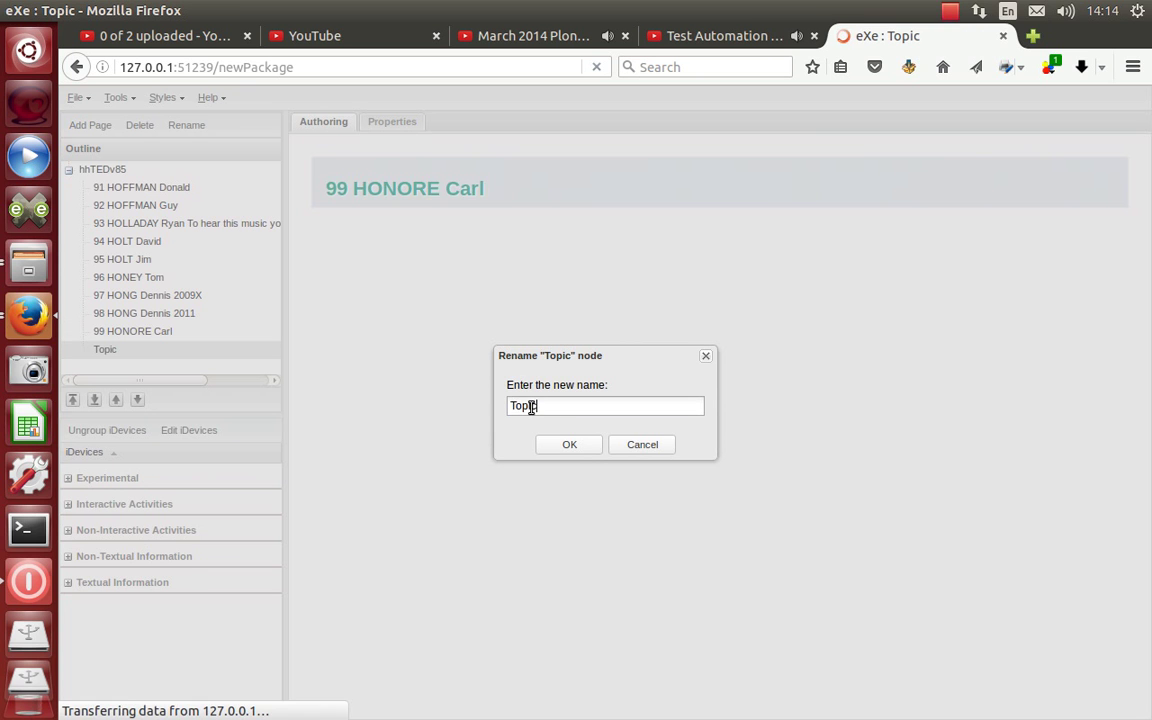
{"action": "double_click", "coordinate": [531, 406]}
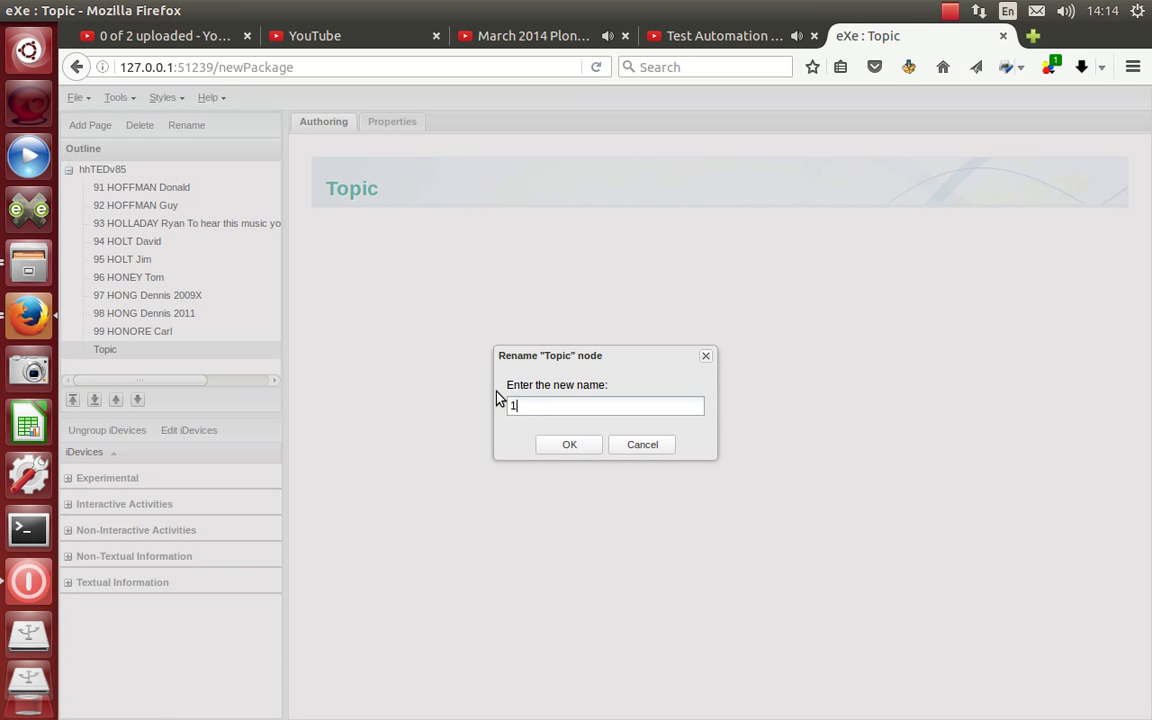
{"action": "left_click", "coordinate": [35, 278]}
{"action": "left_click", "coordinate": [585, 340]}
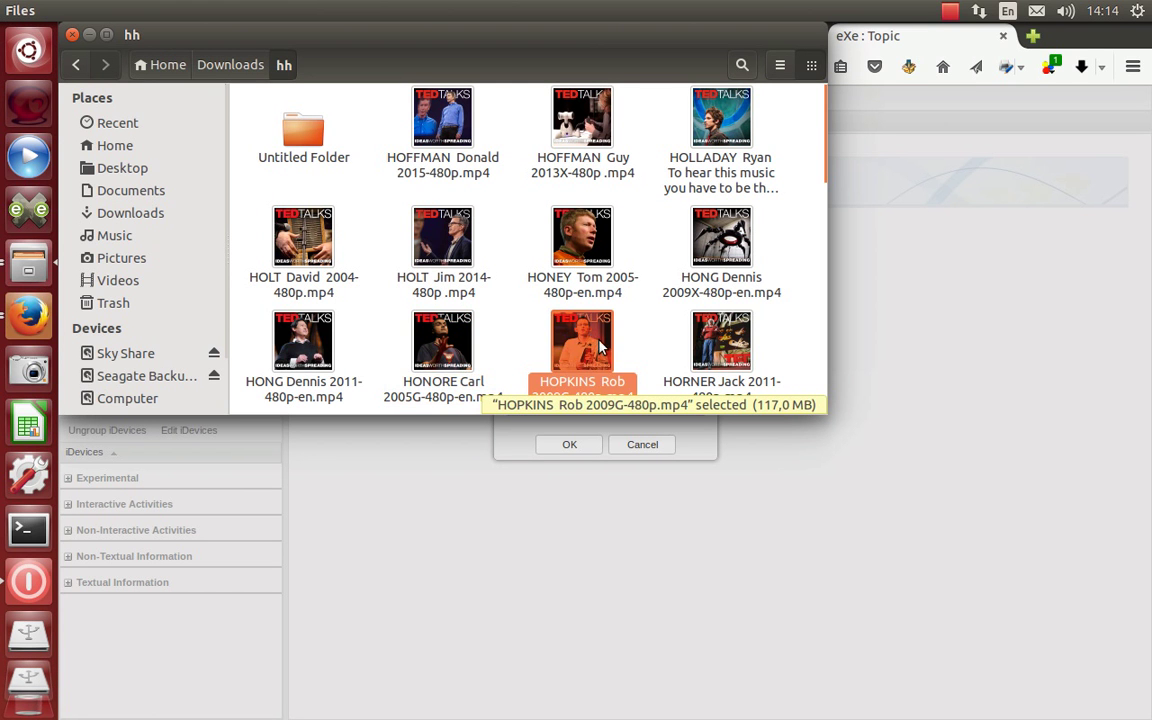
{"action": "scroll", "coordinate": [655, 310], "scroll_direction": "down", "scroll_amount": 1}
{"action": "right_click", "coordinate": [578, 320]}
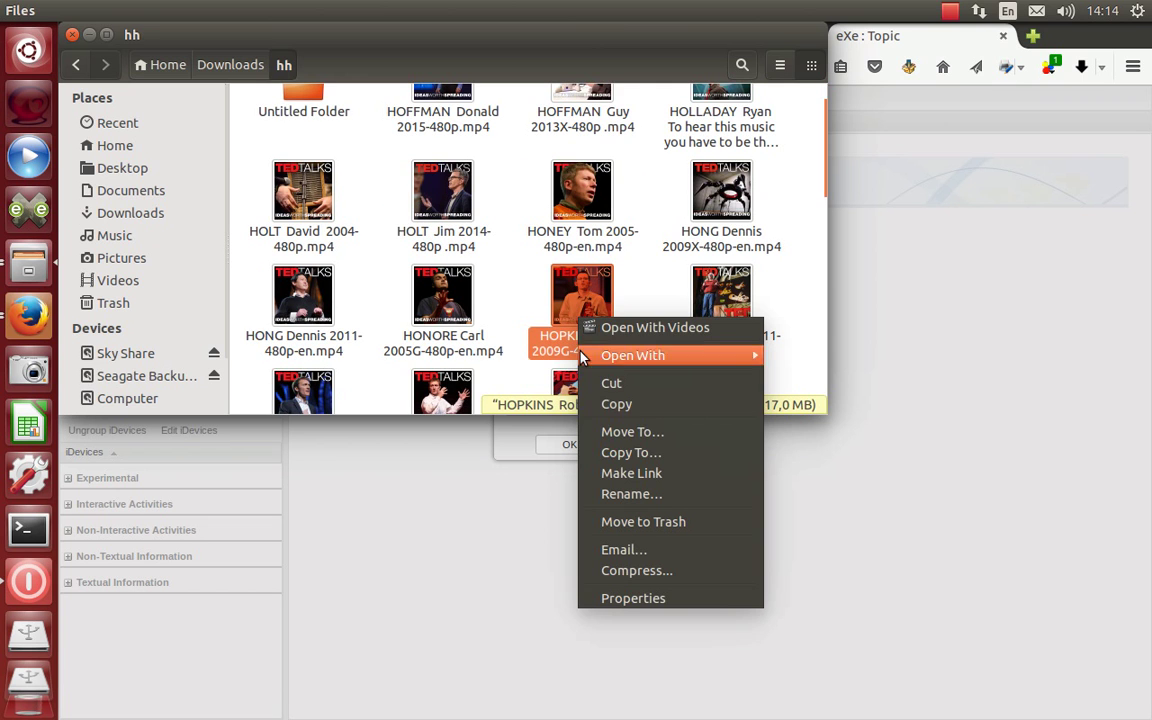
{"action": "left_click", "coordinate": [620, 494]}
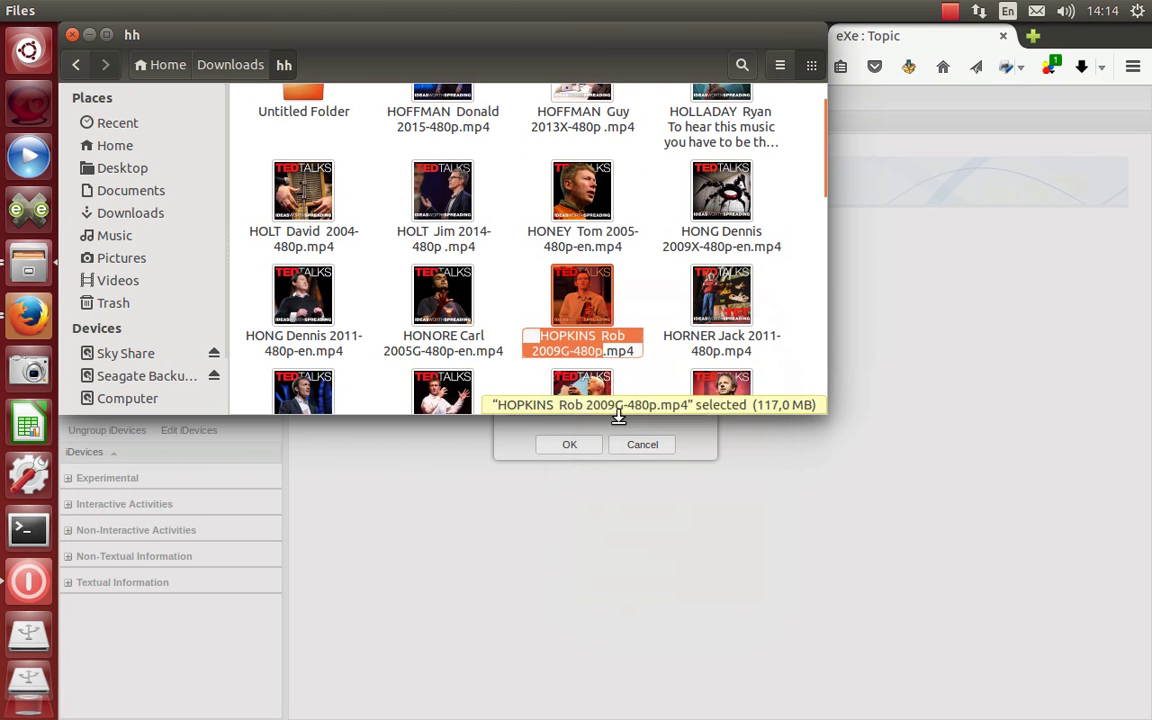
{"action": "left_click_drag", "start_coordinate": [625, 336], "coordinate": [470, 329]}
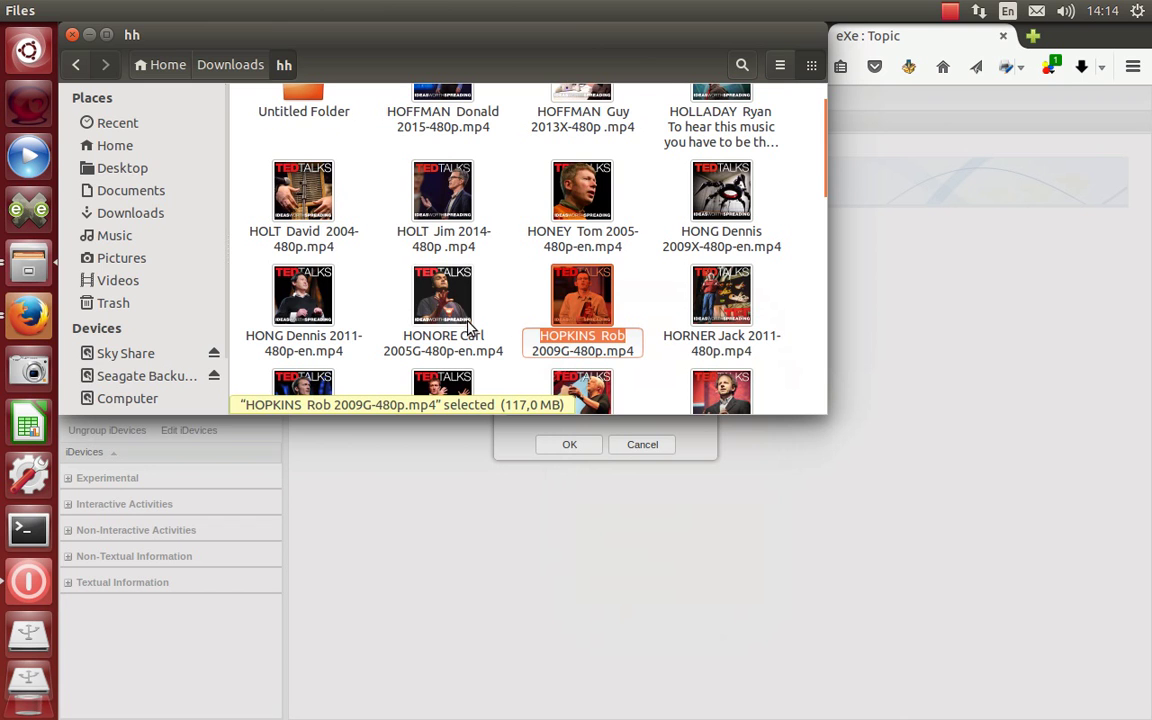
{"action": "key", "text": "ctrl+c"}
{"action": "left_click", "coordinate": [553, 507]}
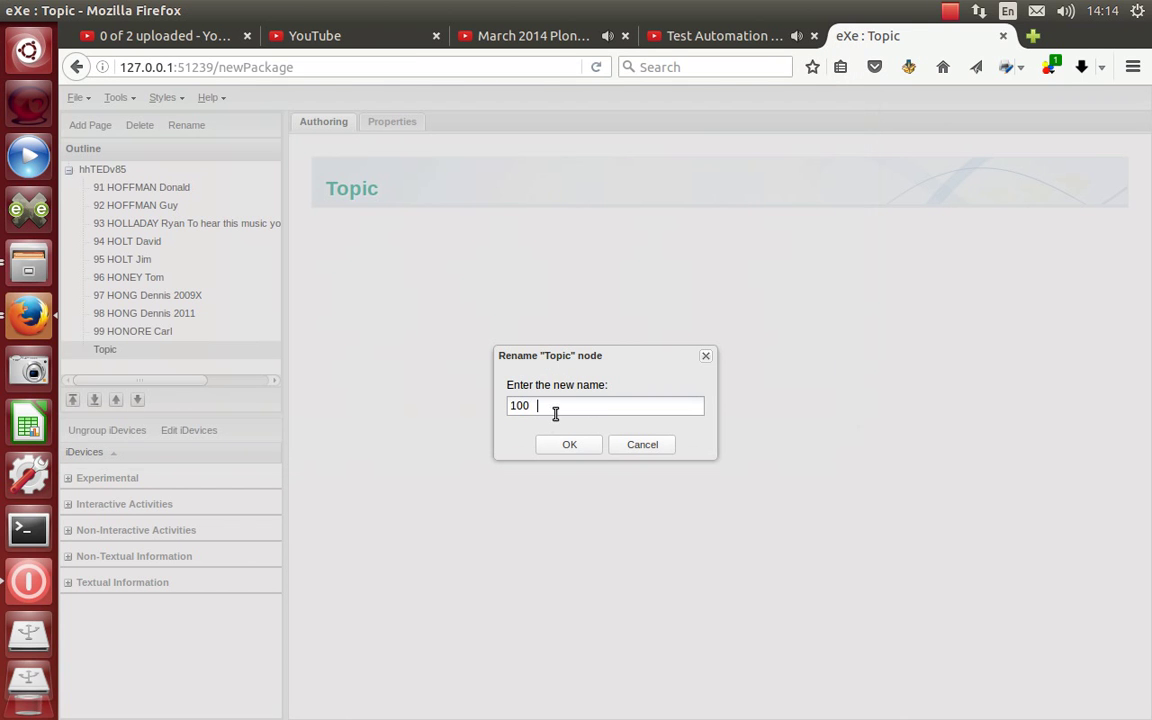
{"action": "right_click", "coordinate": [564, 412]}
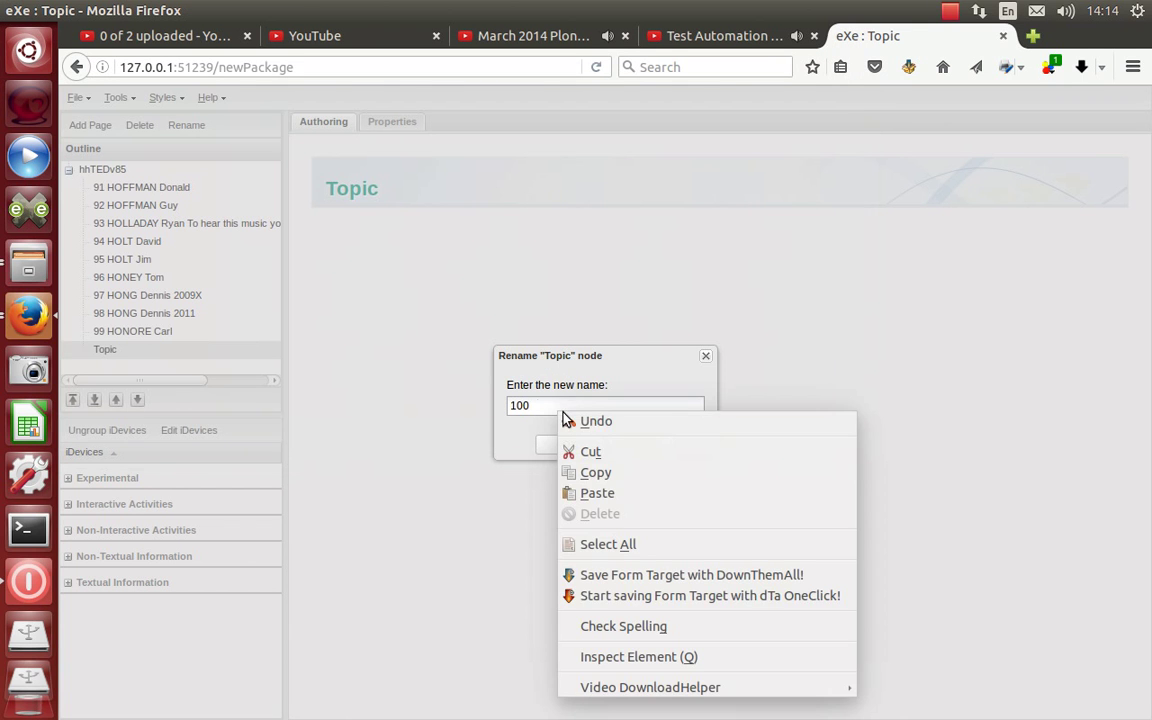
{"action": "left_click", "coordinate": [588, 493]}
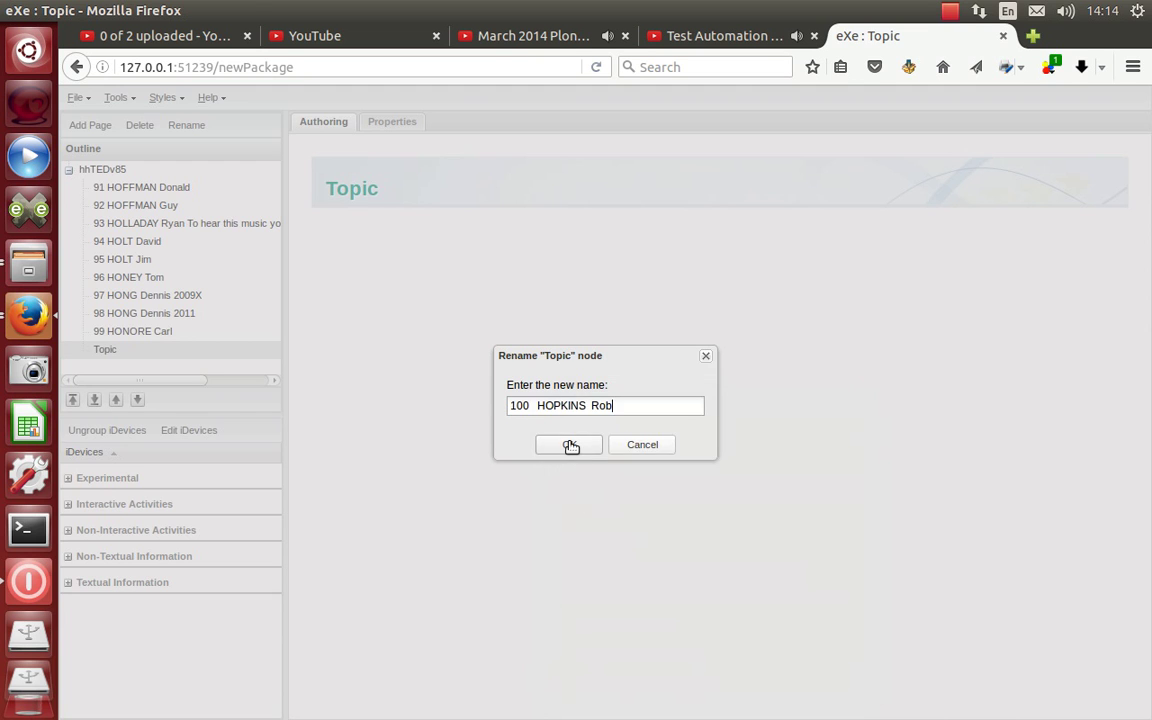
{"action": "left_click", "coordinate": [571, 446]}
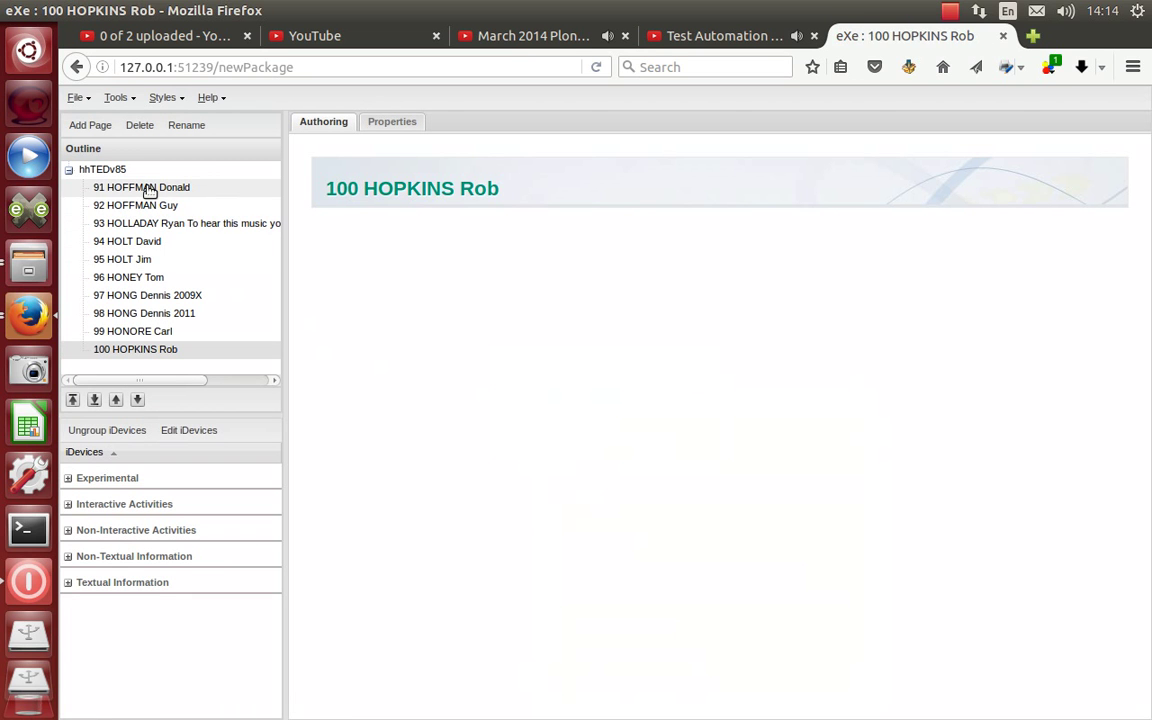
{"action": "left_click", "coordinate": [147, 189]}
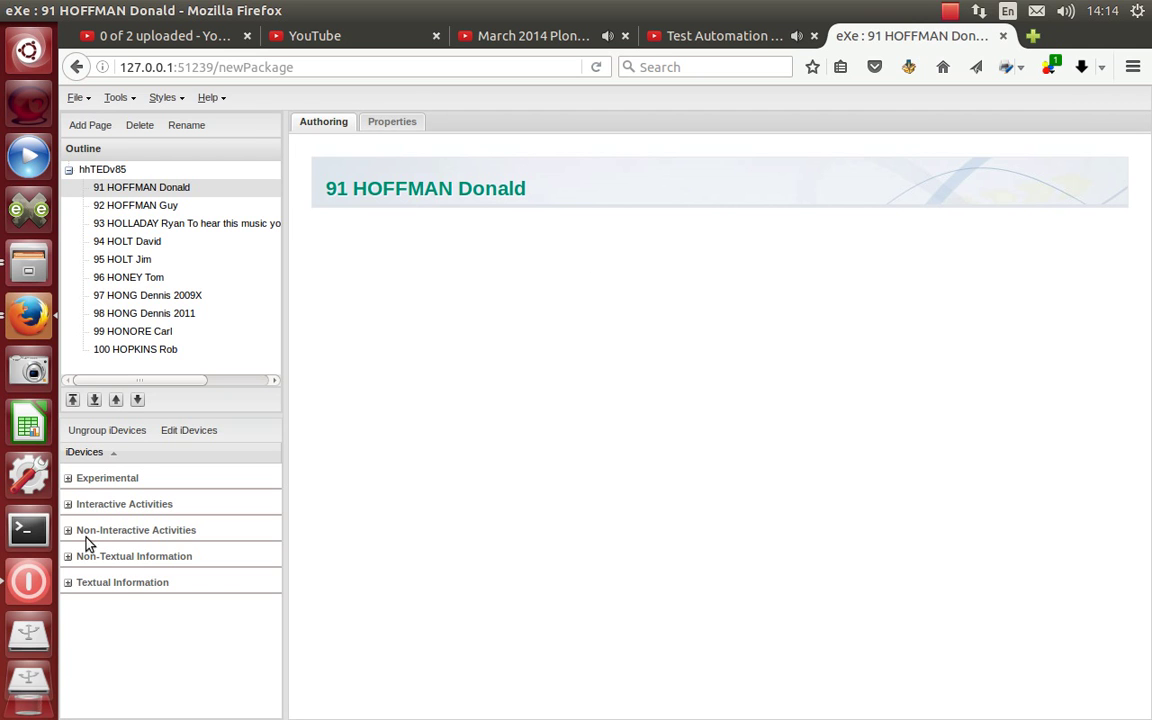
{"action": "left_click", "coordinate": [104, 586]}
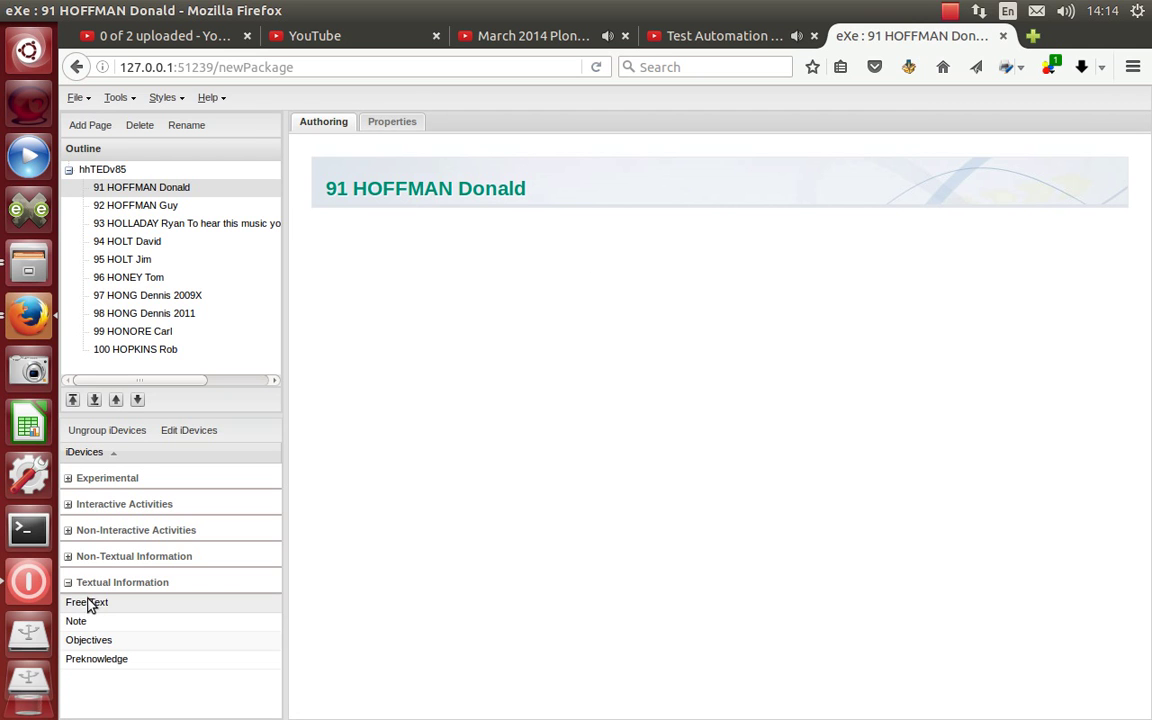
{"action": "left_click", "coordinate": [87, 603]}
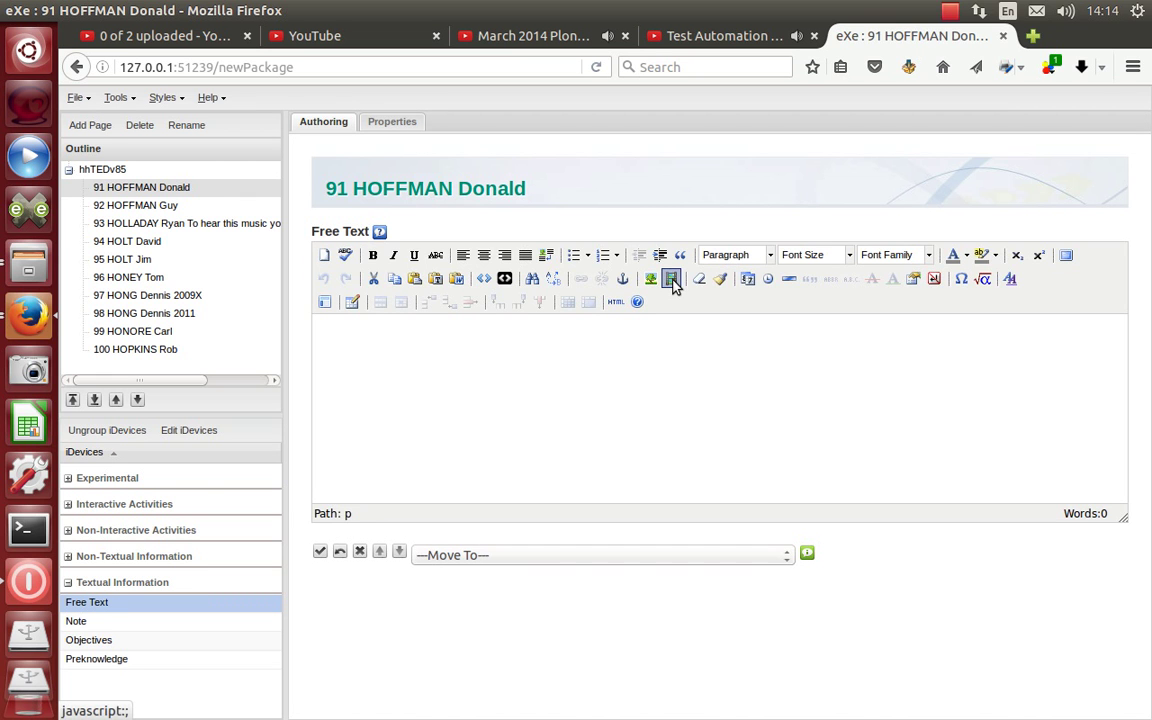
- Embed HOFFMAN Donald 2015-480p.mp4 from the hh folder in Downloads into page 91's Free Text iDevice and save the iDevice
{"action": "left_click", "coordinate": [673, 284]}
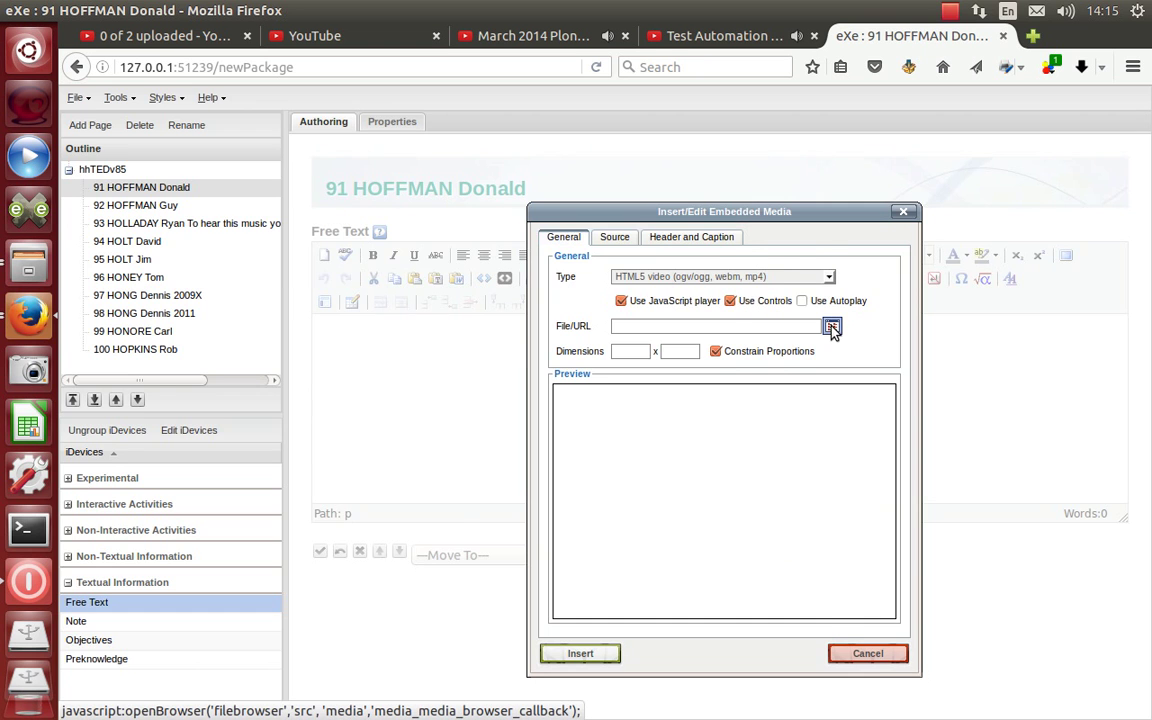
{"action": "left_click", "coordinate": [832, 328]}
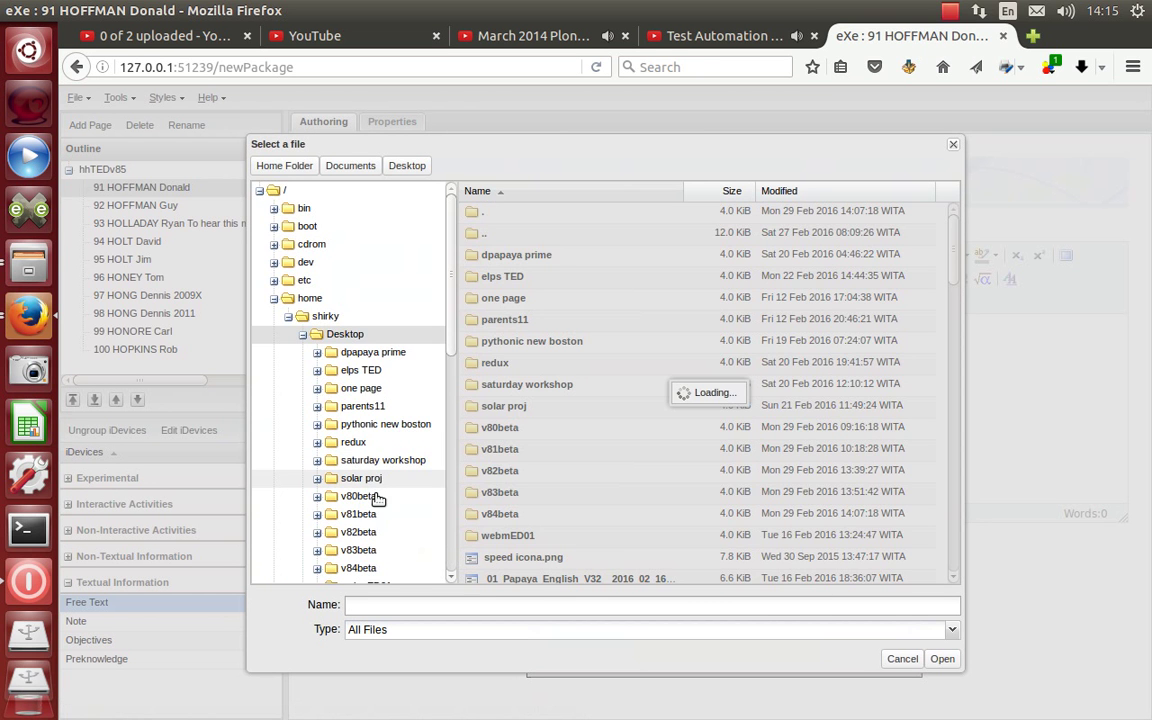
{"action": "scroll", "coordinate": [370, 503], "scroll_direction": "down", "scroll_amount": 5}
{"action": "left_click", "coordinate": [353, 395]}
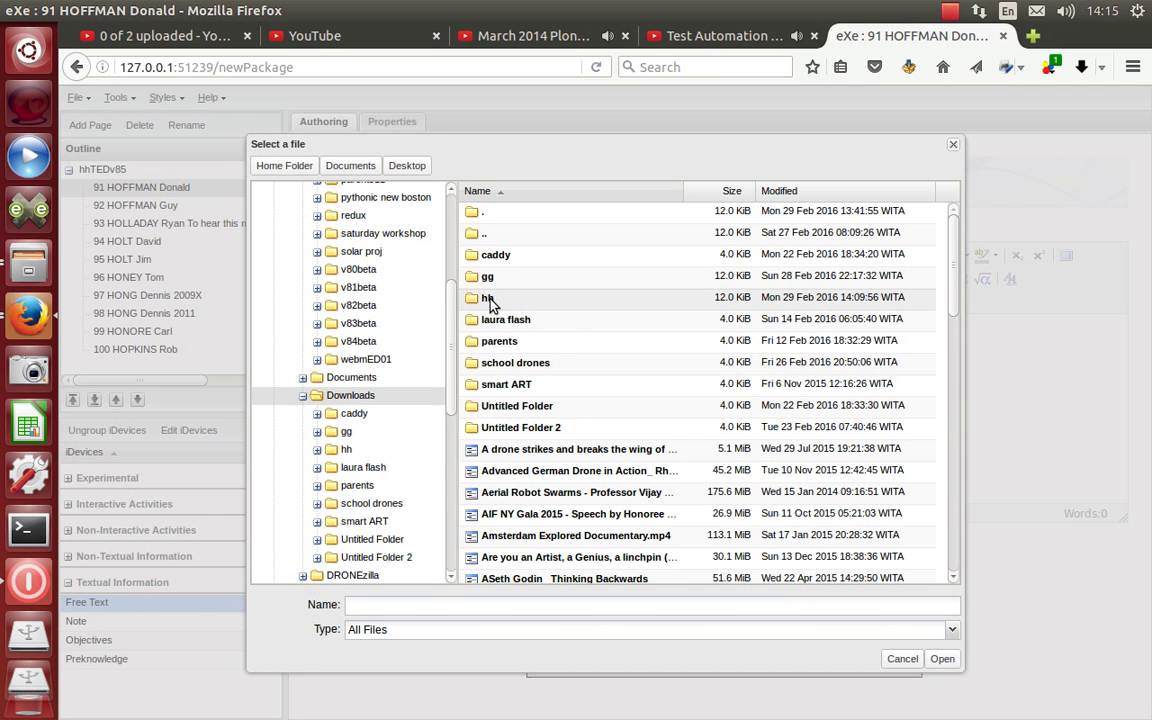
{"action": "double_click", "coordinate": [487, 299]}
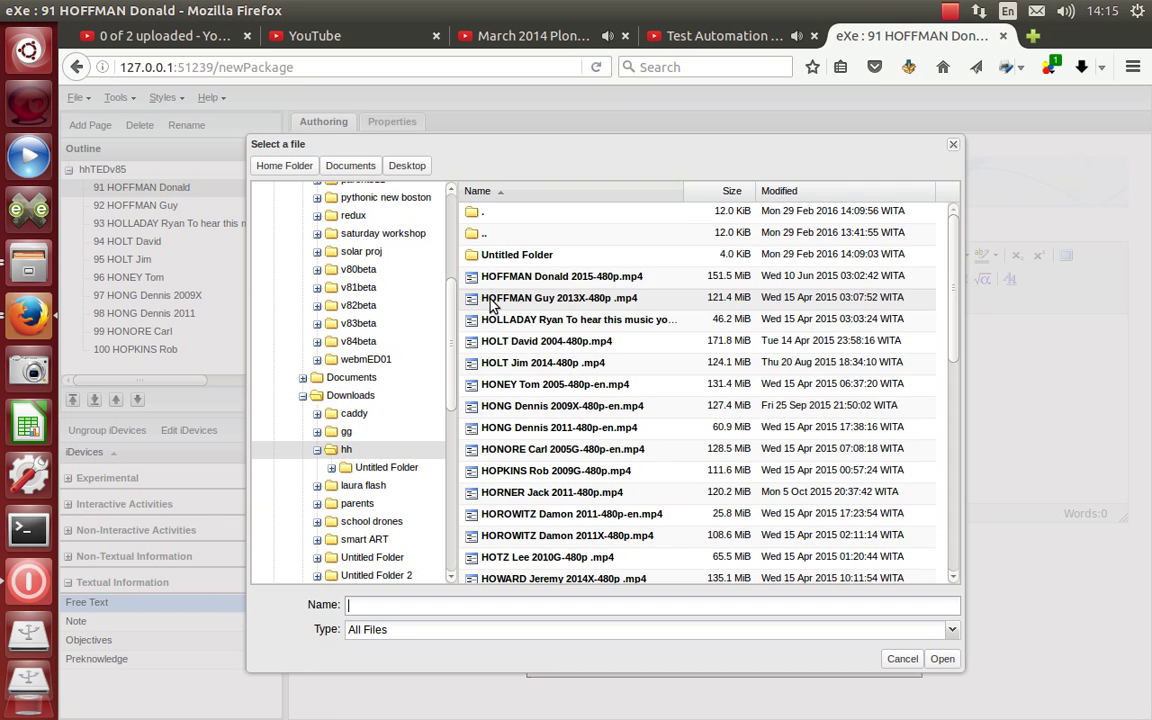
{"action": "left_click", "coordinate": [492, 276]}
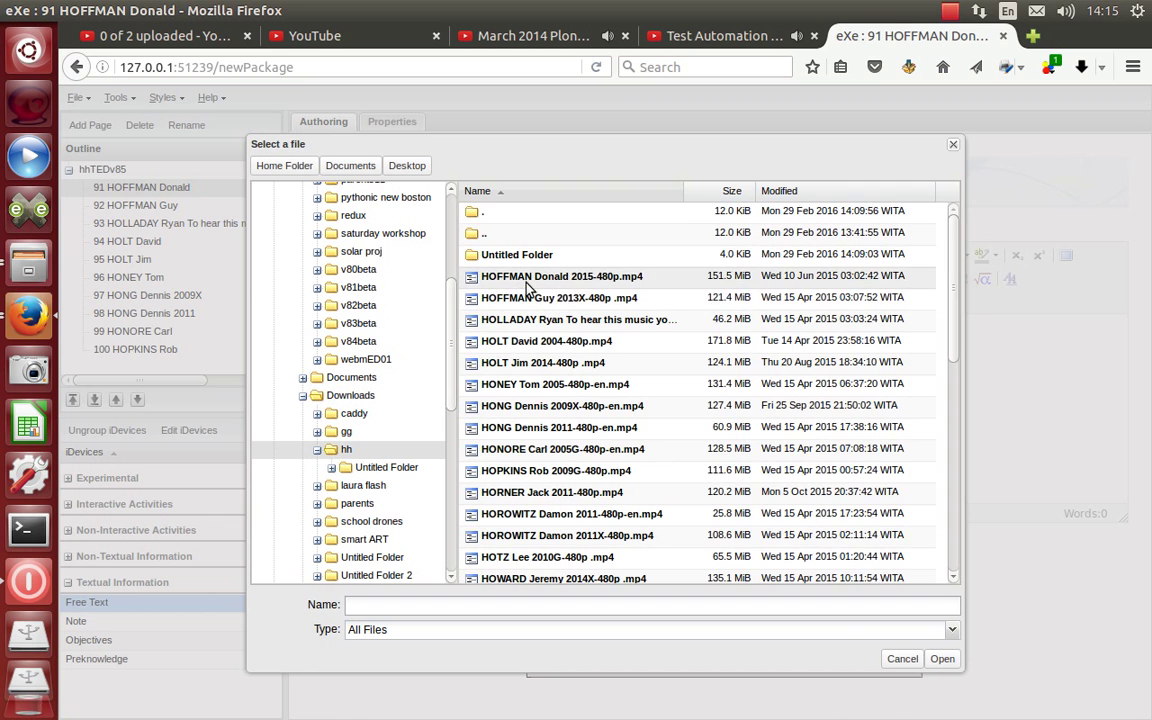
{"action": "left_click", "coordinate": [941, 659]}
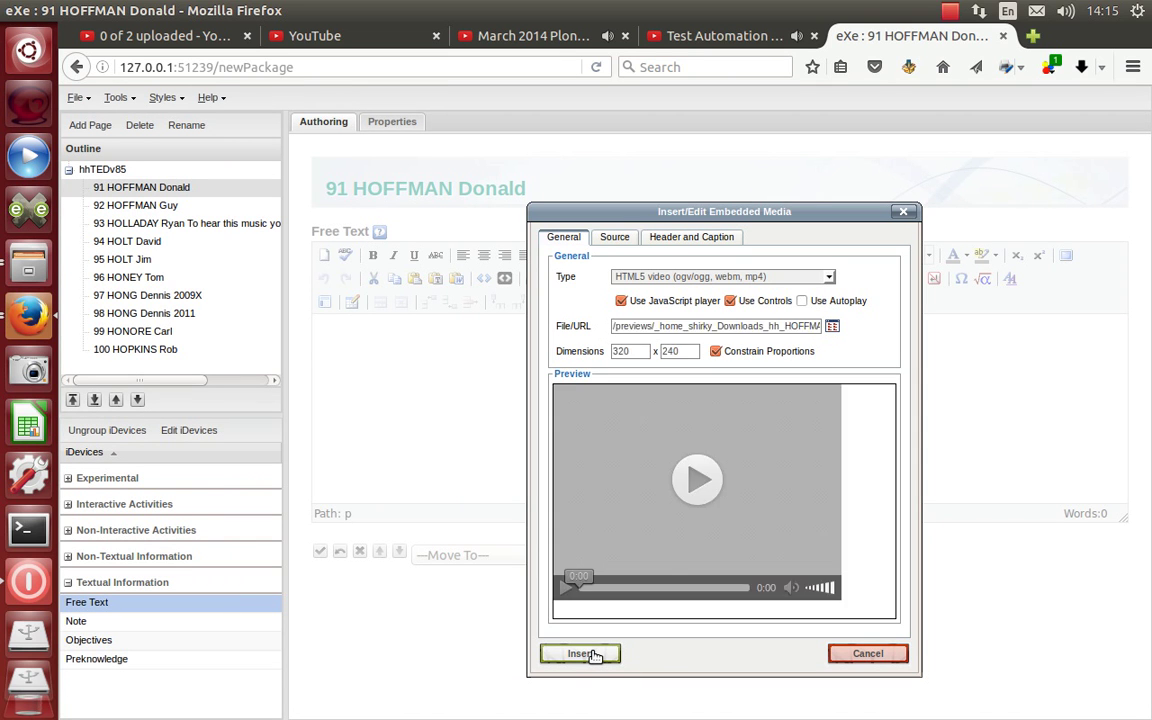
{"action": "left_click", "coordinate": [593, 654]}
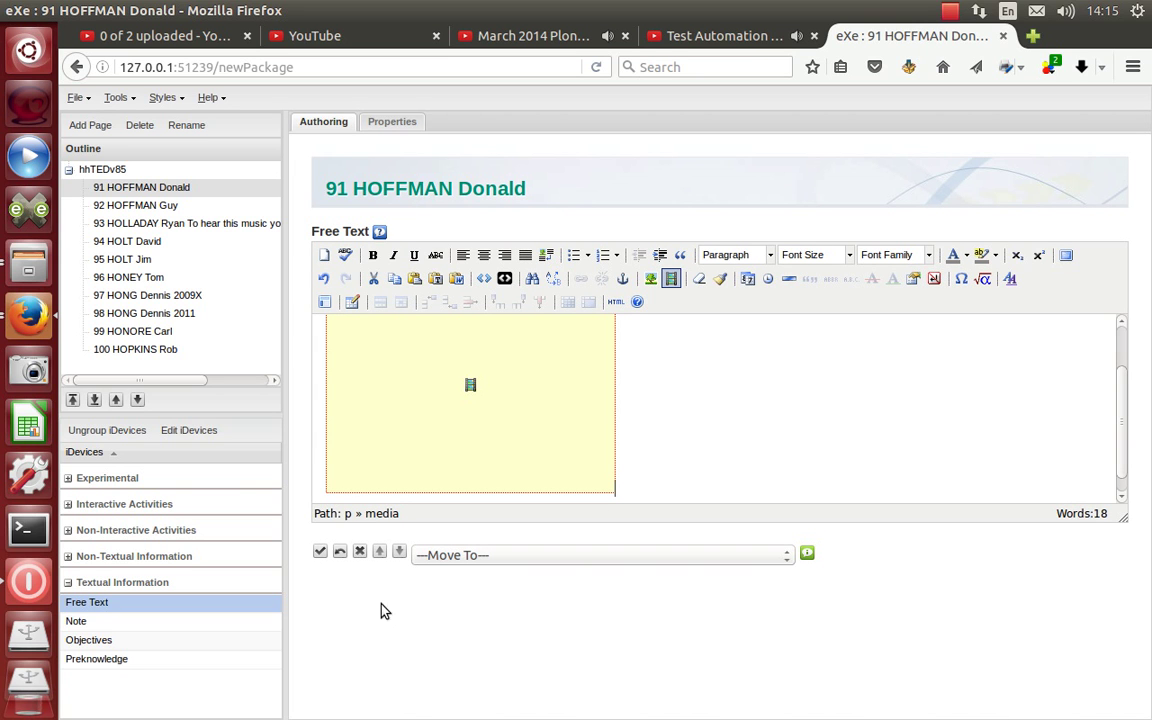
{"action": "left_click", "coordinate": [343, 551]}
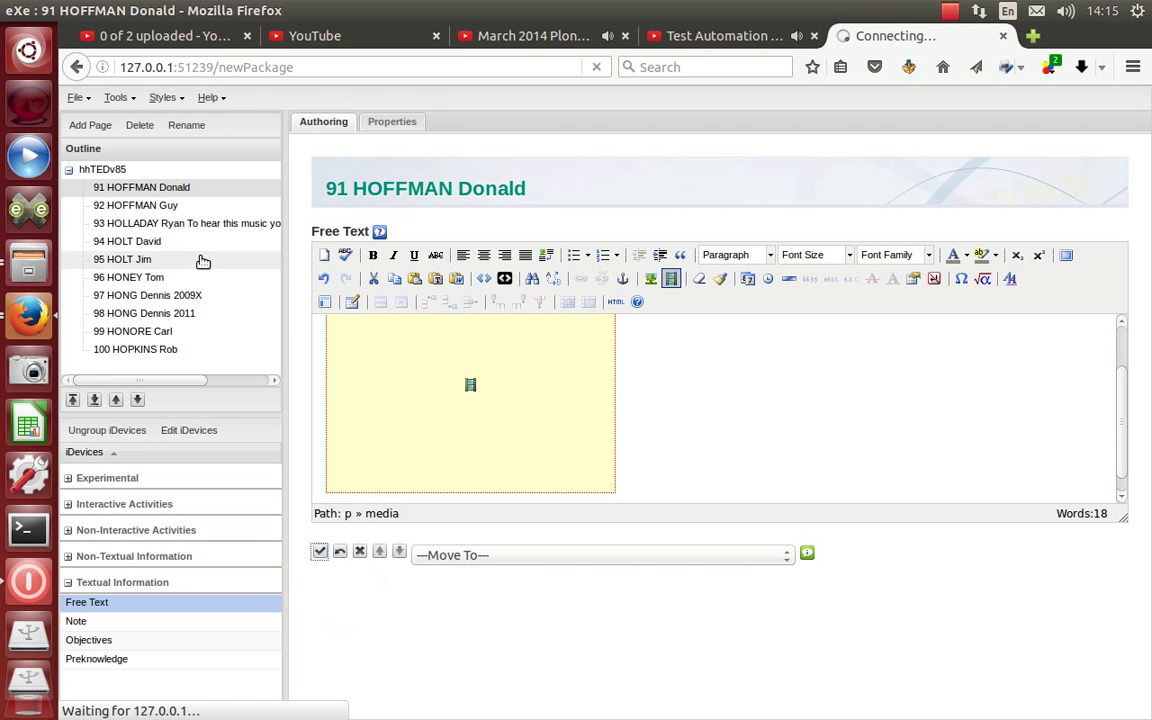
{"action": "left_click", "coordinate": [176, 207]}
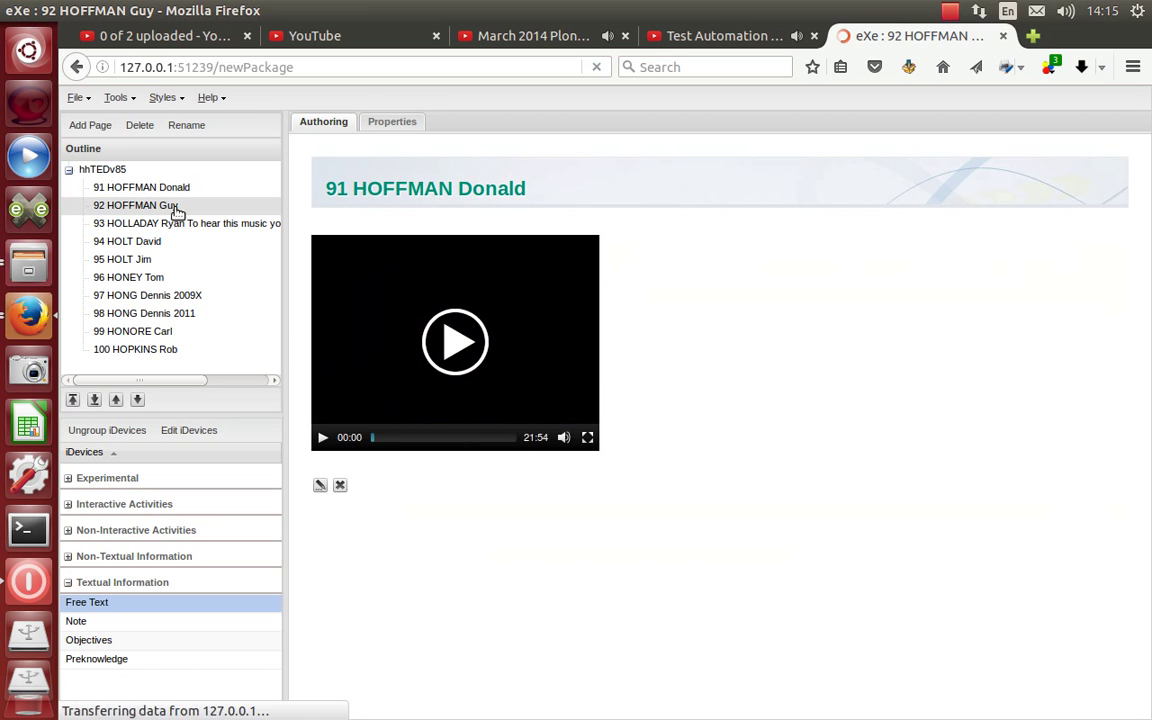
{"action": "left_click", "coordinate": [101, 607]}
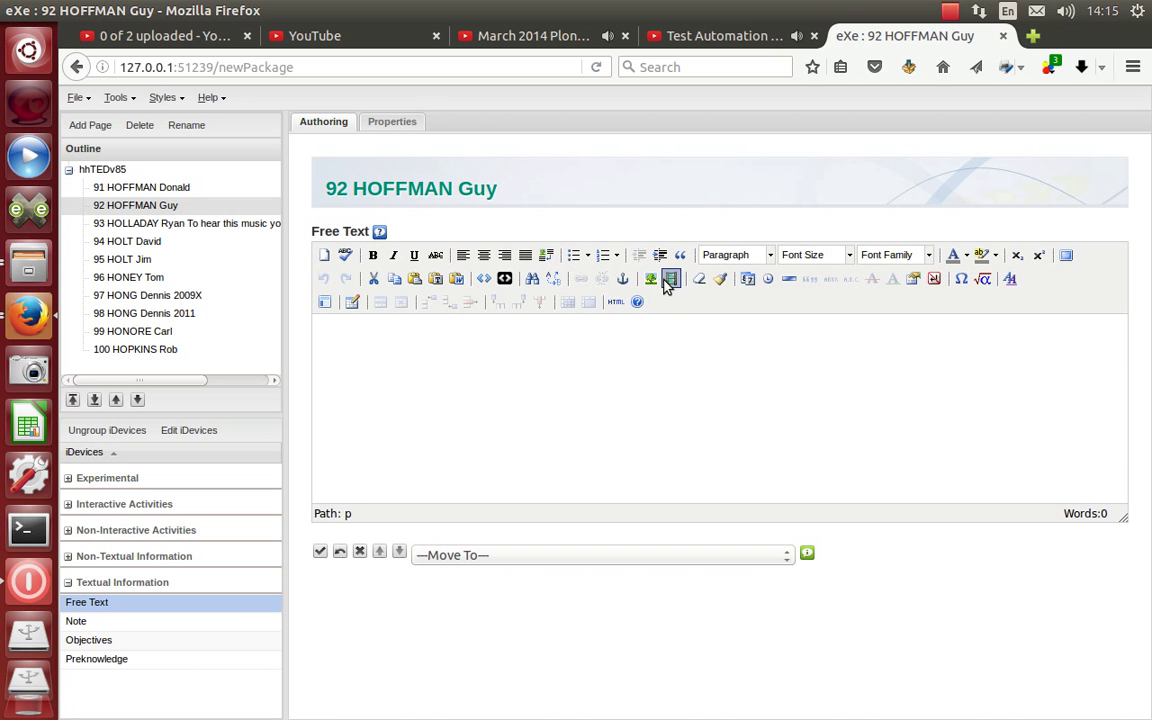
- Embed HOFFMAN Guy 2013X-480p .mp4 from the hh folder in Downloads into page 92's Free Text iDevice
{"action": "left_click", "coordinate": [669, 280]}
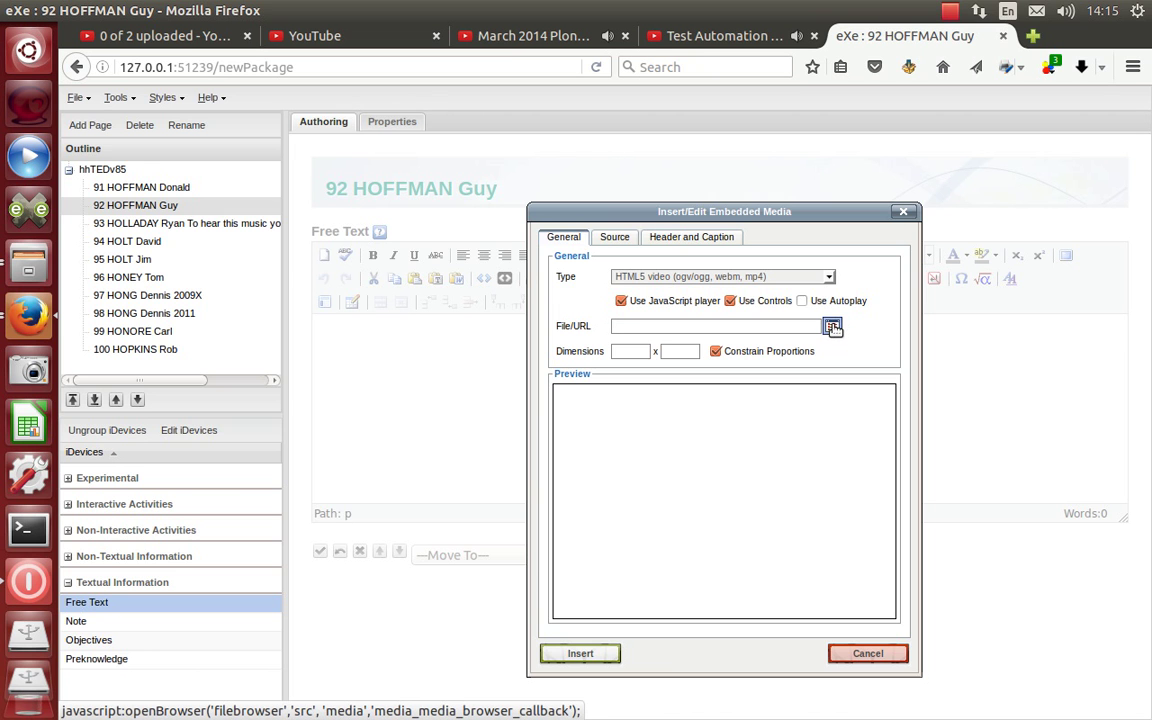
{"action": "left_click", "coordinate": [832, 327]}
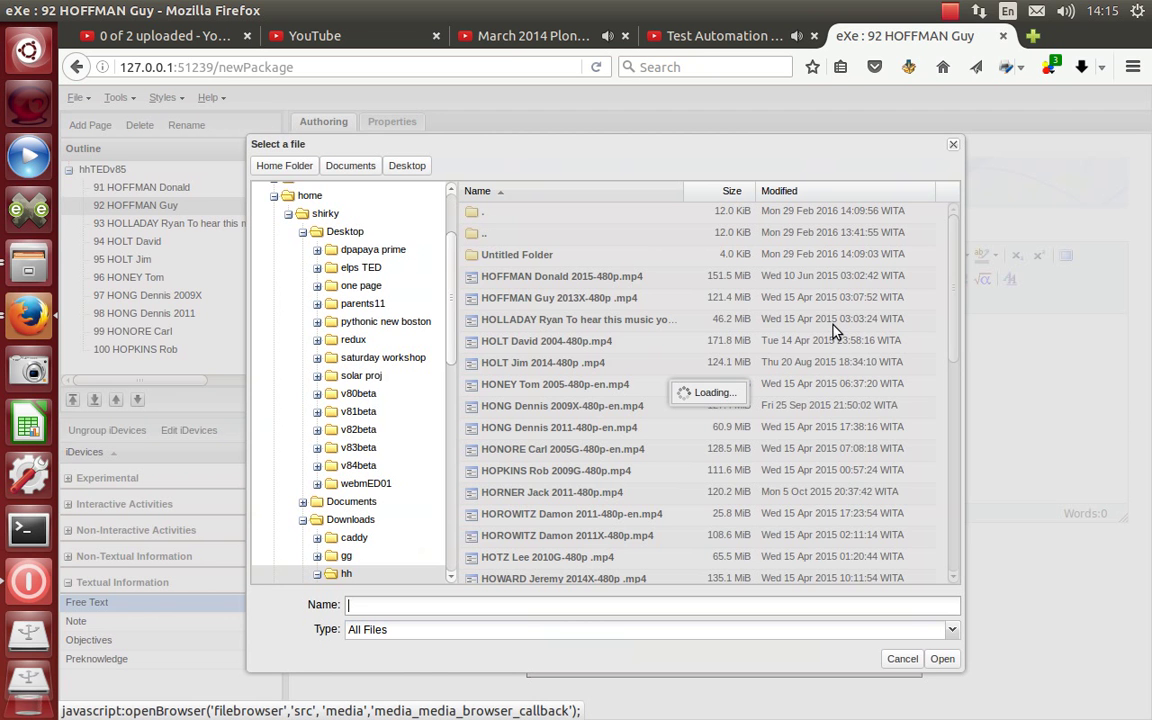
{"action": "left_click", "coordinate": [583, 298]}
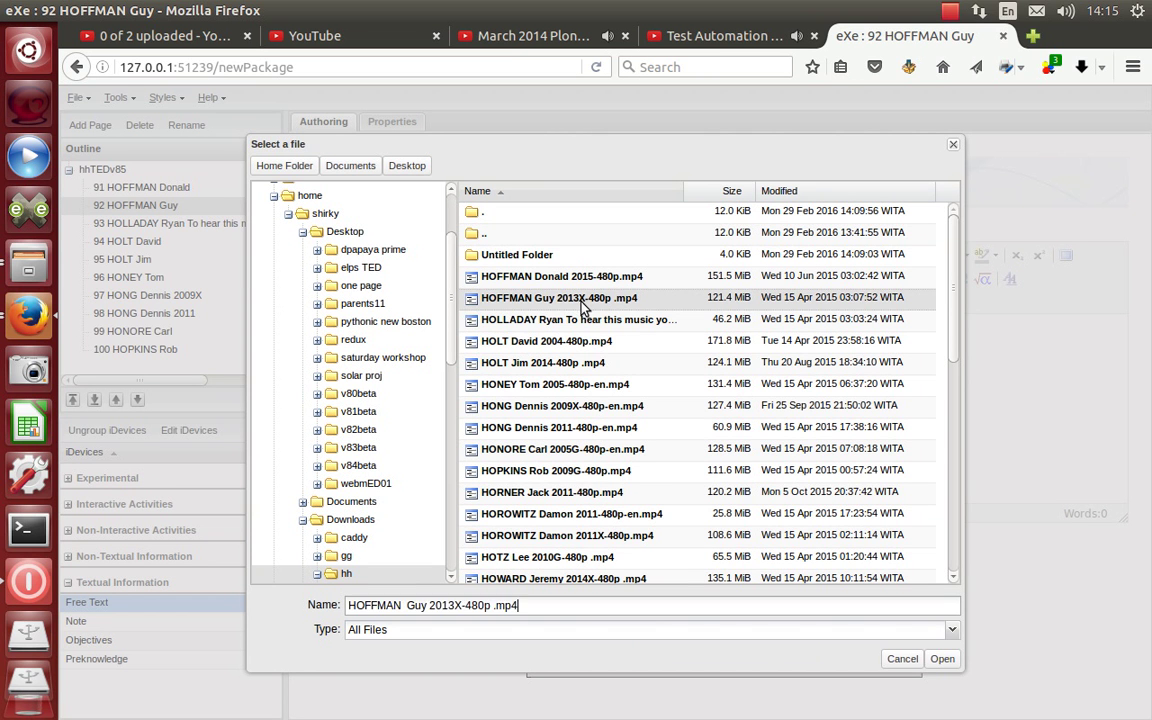
{"action": "left_click", "coordinate": [942, 659]}
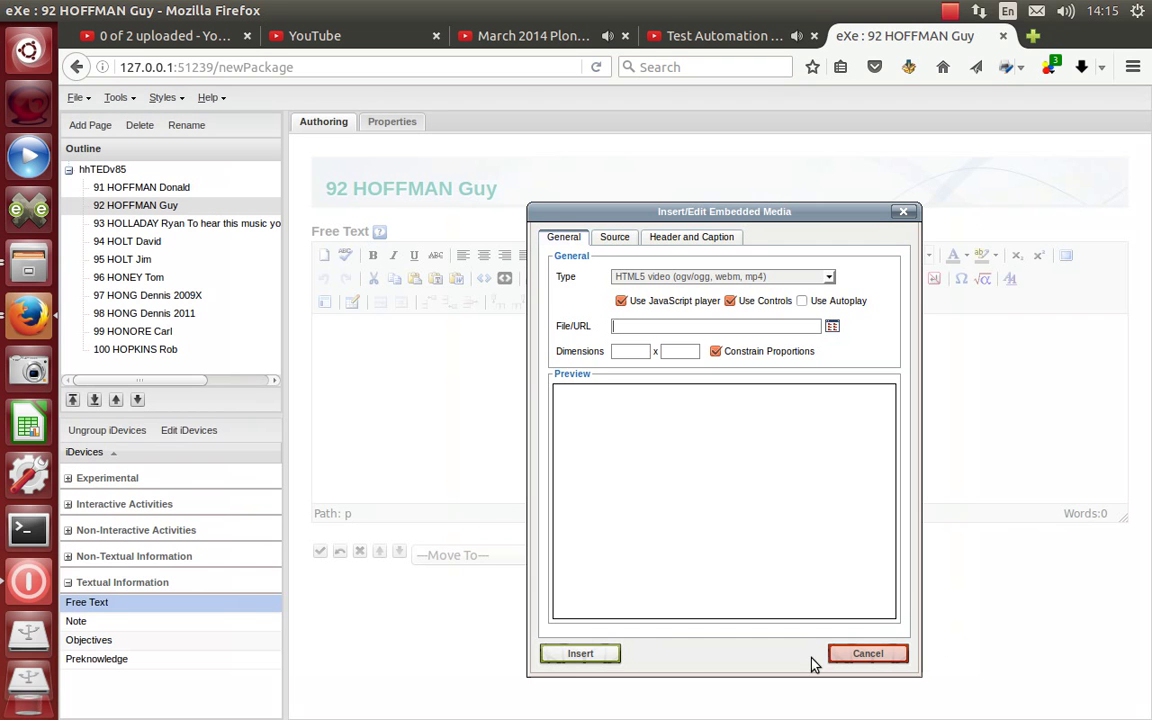
{"action": "left_click", "coordinate": [583, 655]}
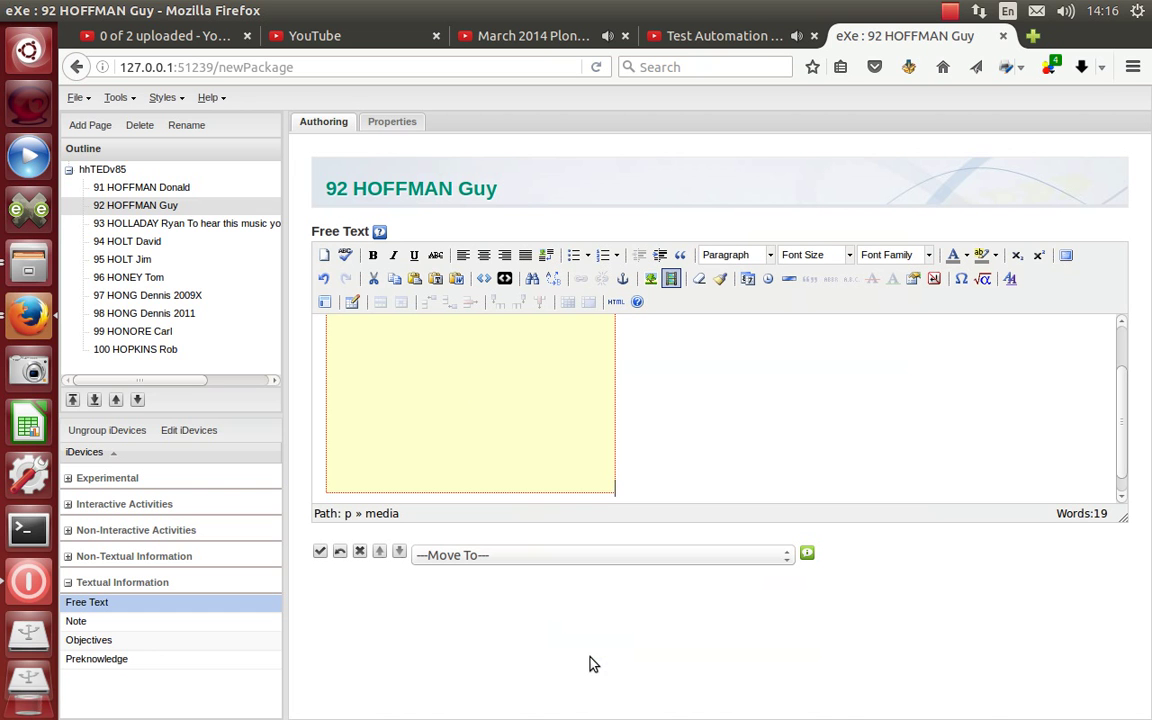
- Save page 92's Free Text iDevice and mute the Test Automation YouTube tab
{"action": "left_click", "coordinate": [320, 551]}
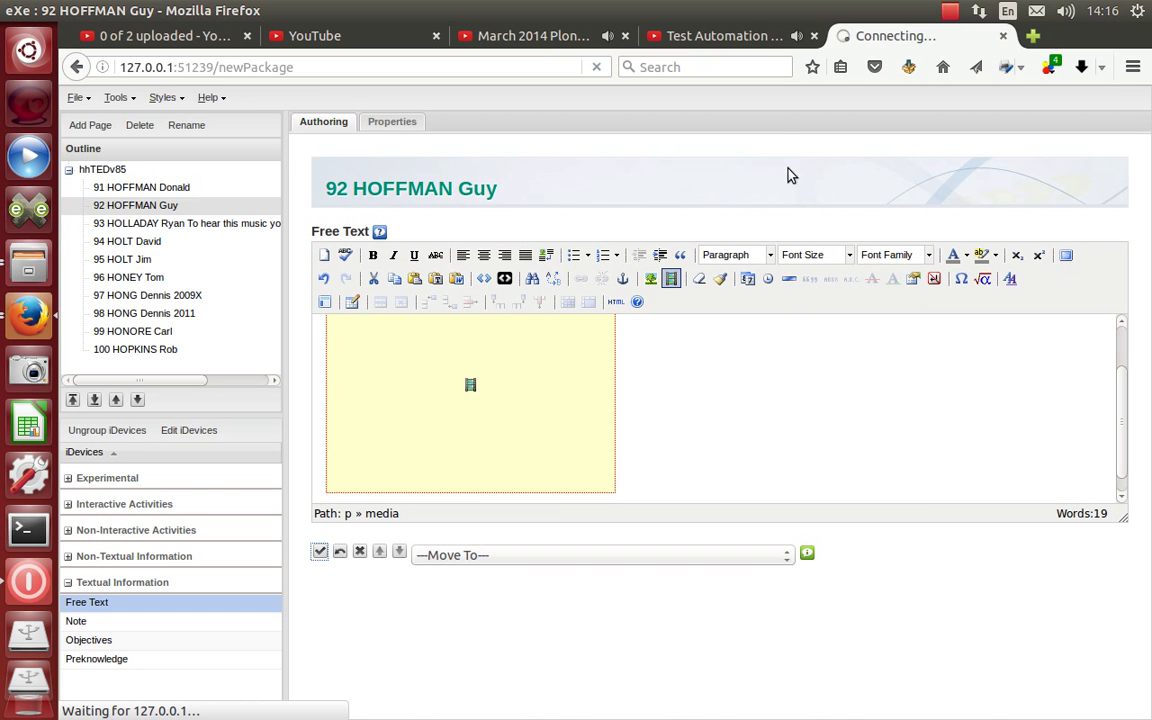
{"action": "left_click", "coordinate": [753, 37]}
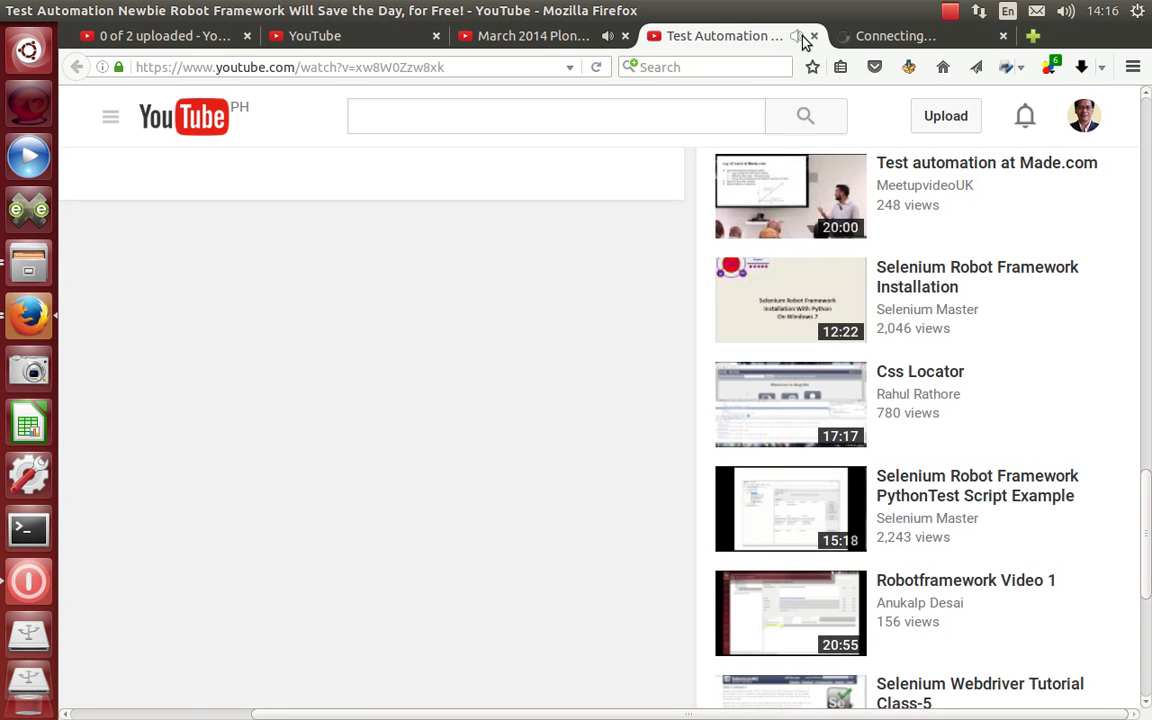
{"action": "left_click", "coordinate": [893, 37]}
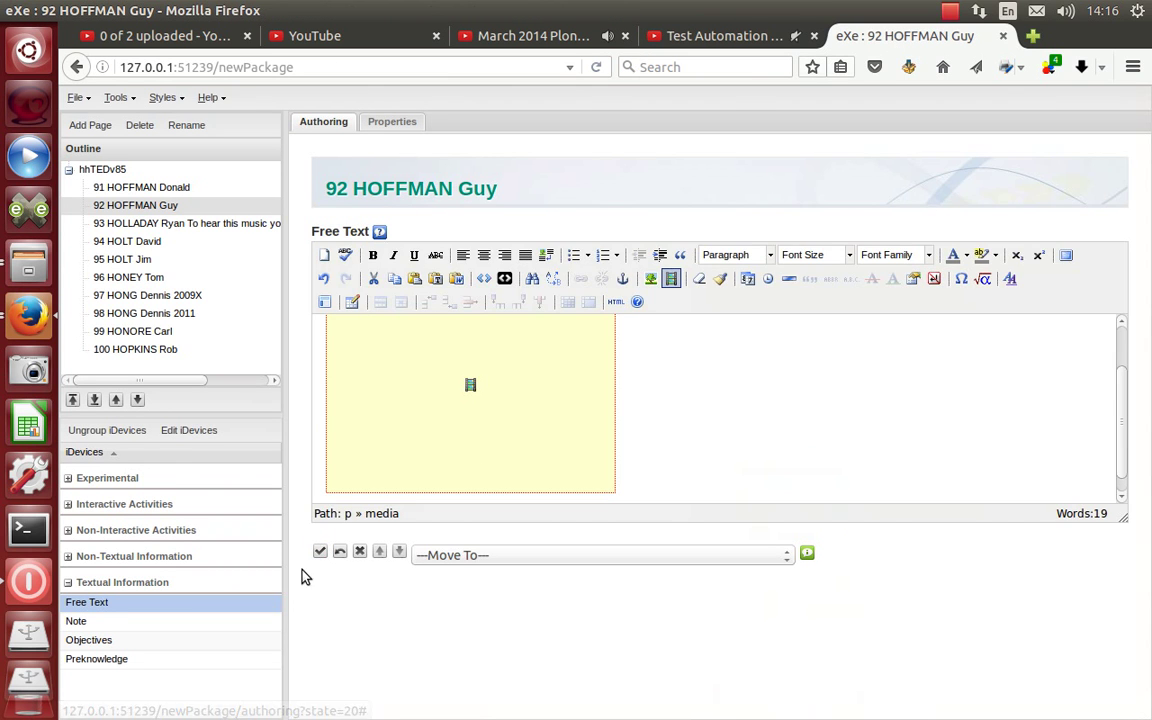
{"action": "left_click", "coordinate": [318, 551]}
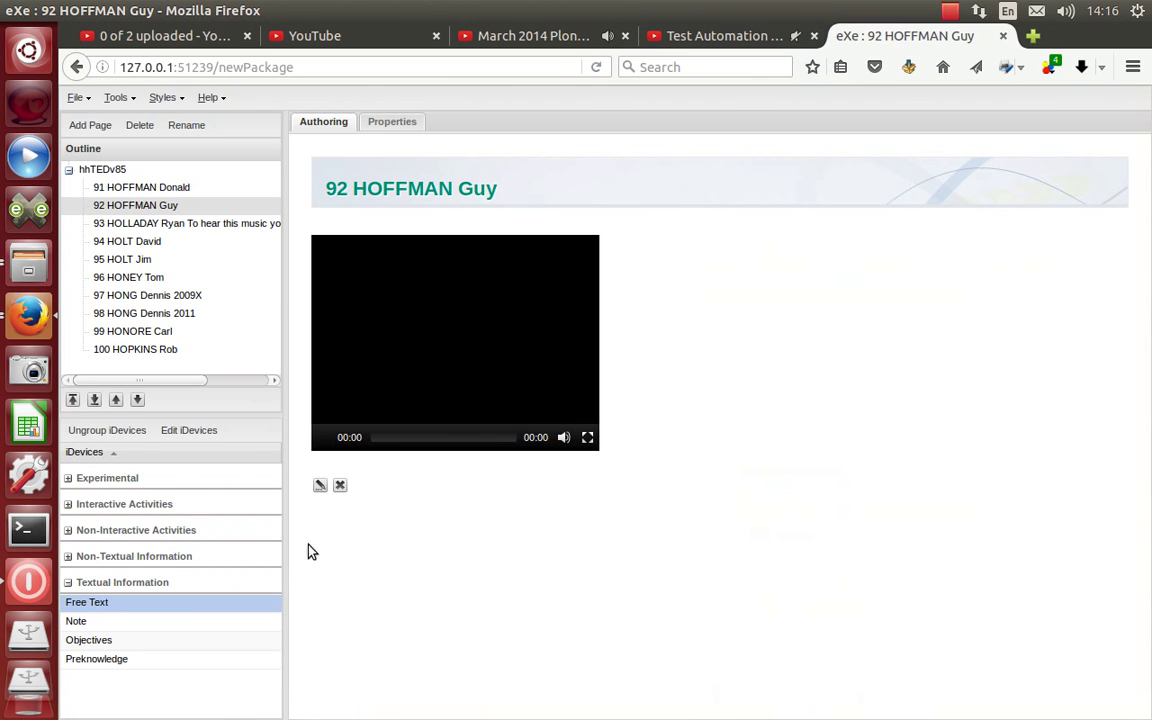
- Add a Free Text iDevice to page 93, embed HOLLADAY Ryan To hear this music you have to be there Literally 2013S-480p.mp4, and save it
{"action": "left_click", "coordinate": [176, 224]}
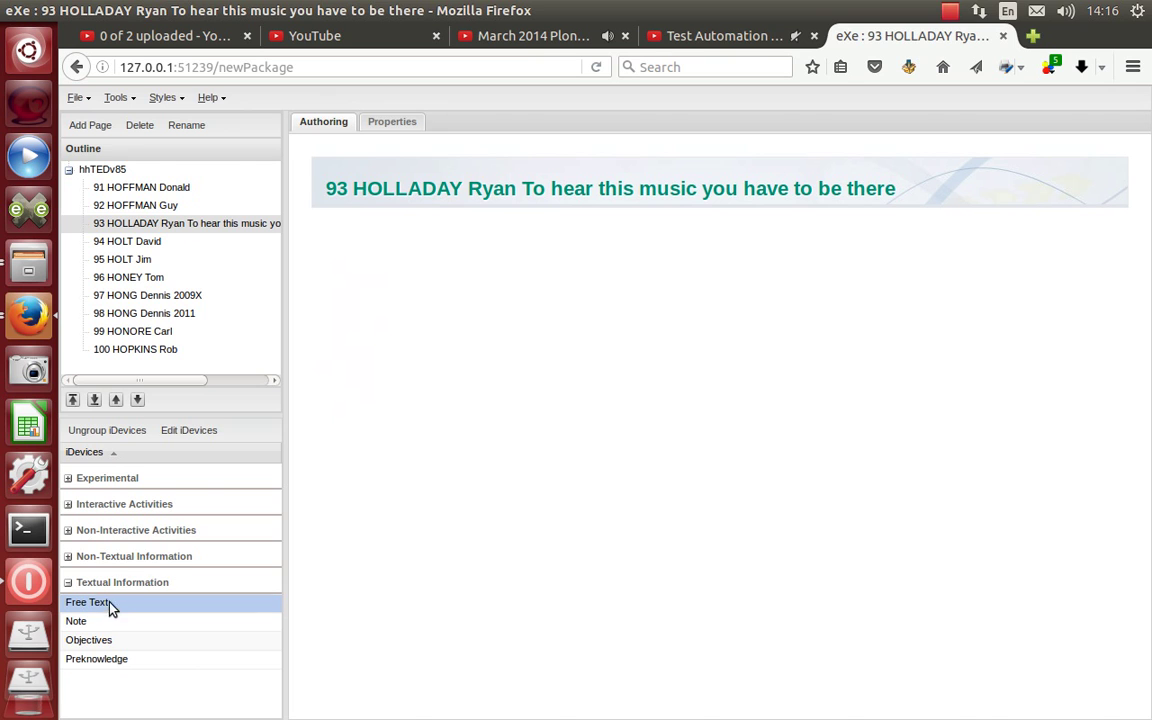
{"action": "left_click", "coordinate": [98, 603]}
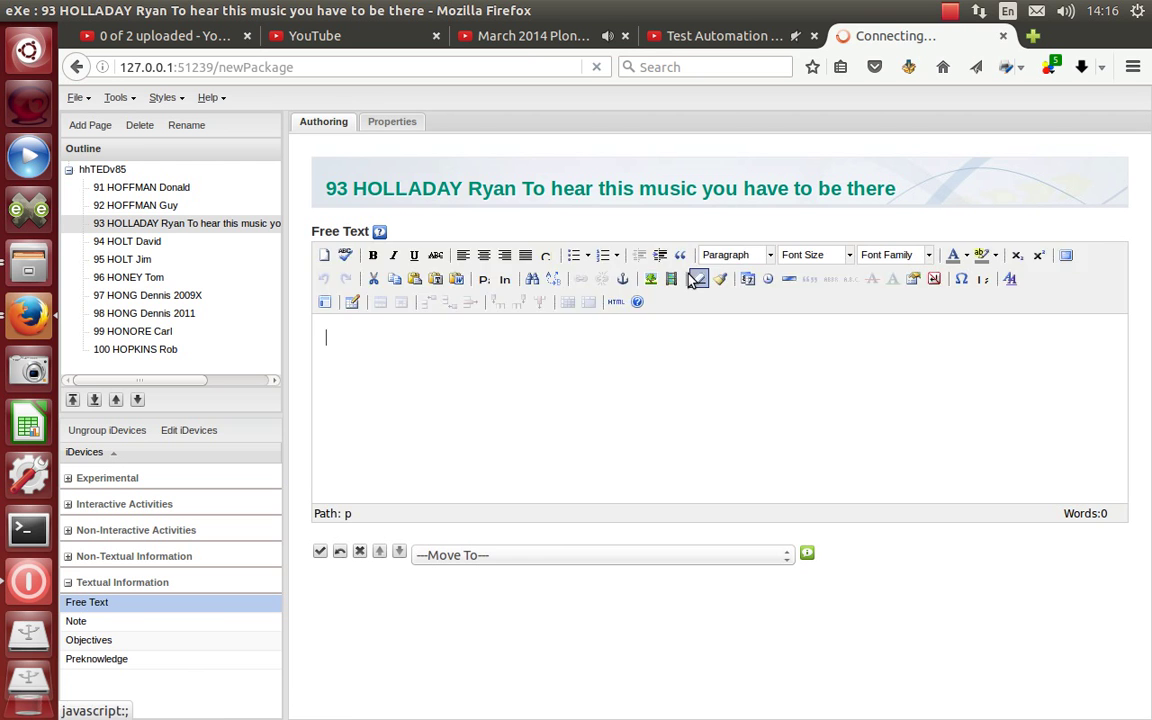
{"action": "left_click", "coordinate": [671, 279]}
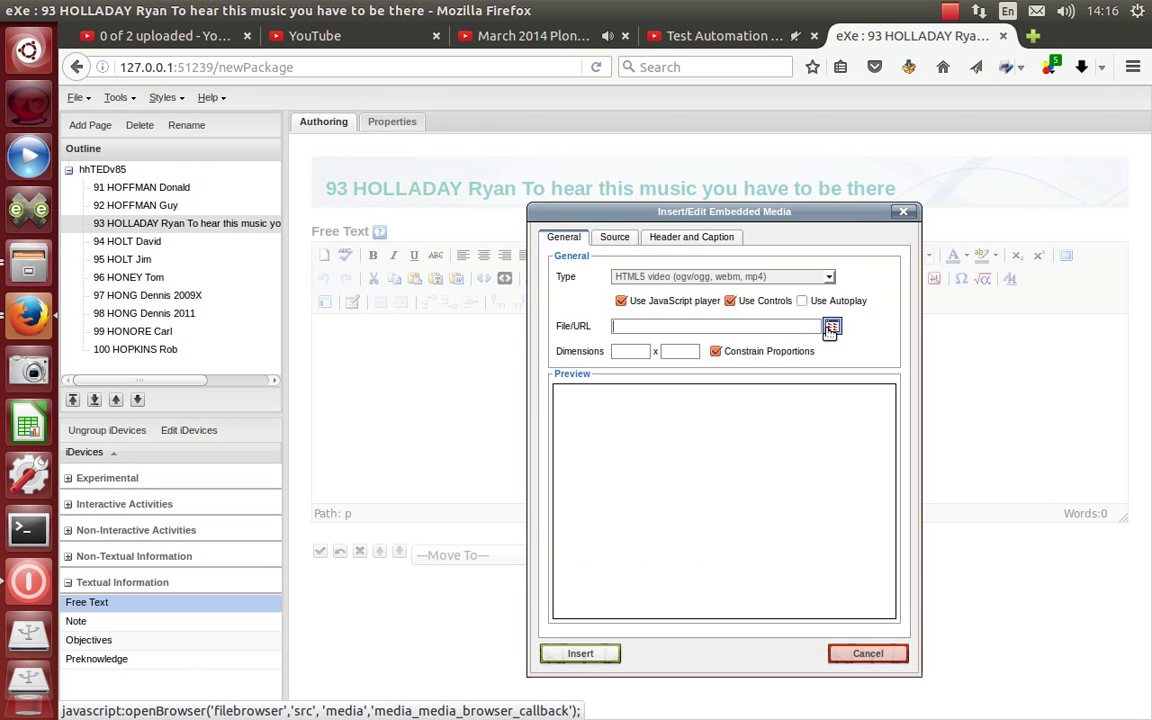
{"action": "left_click", "coordinate": [831, 327]}
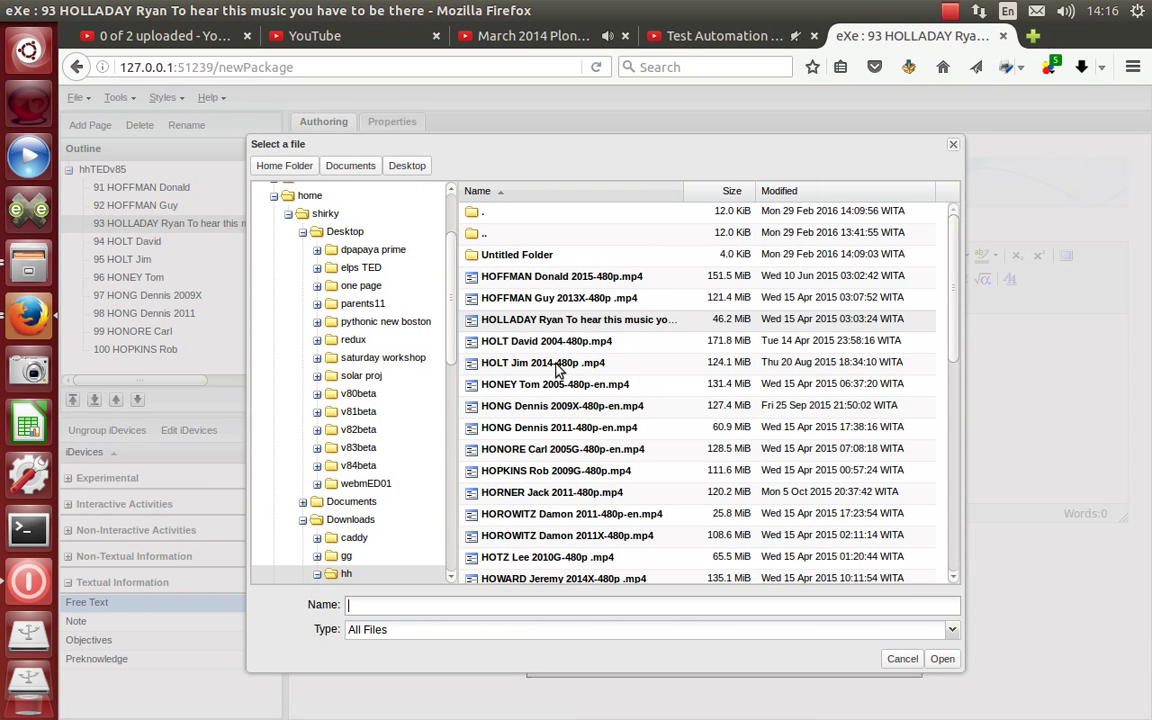
{"action": "left_click", "coordinate": [580, 322]}
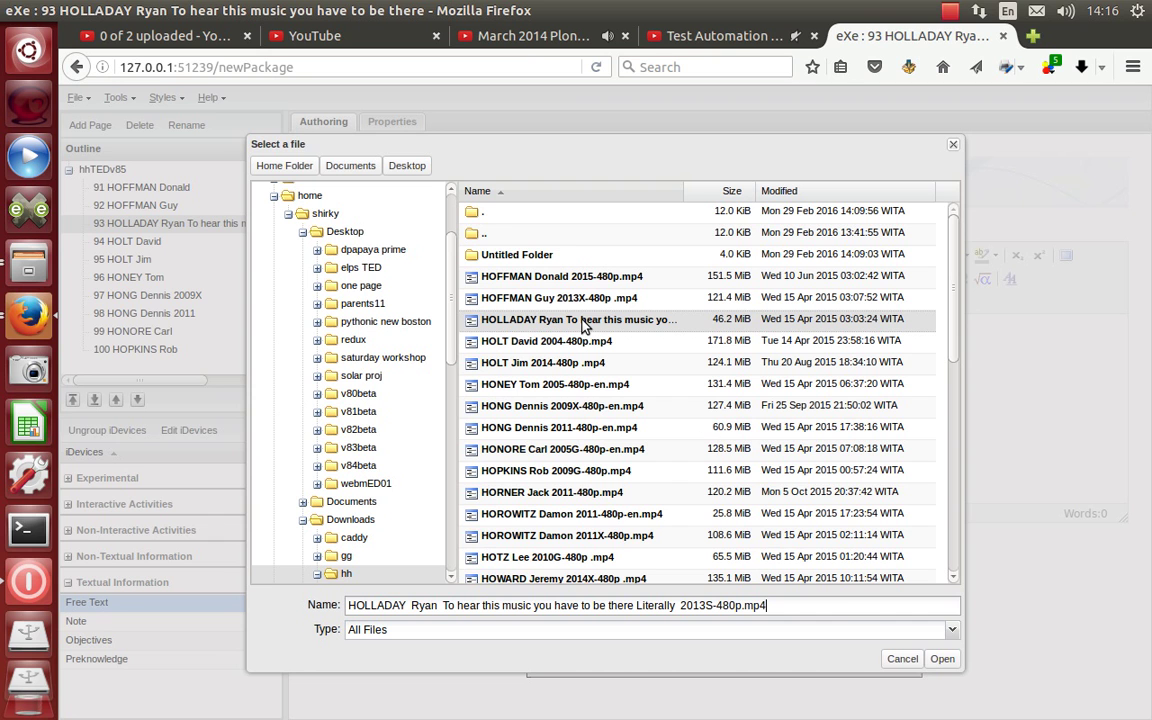
{"action": "left_click", "coordinate": [941, 662]}
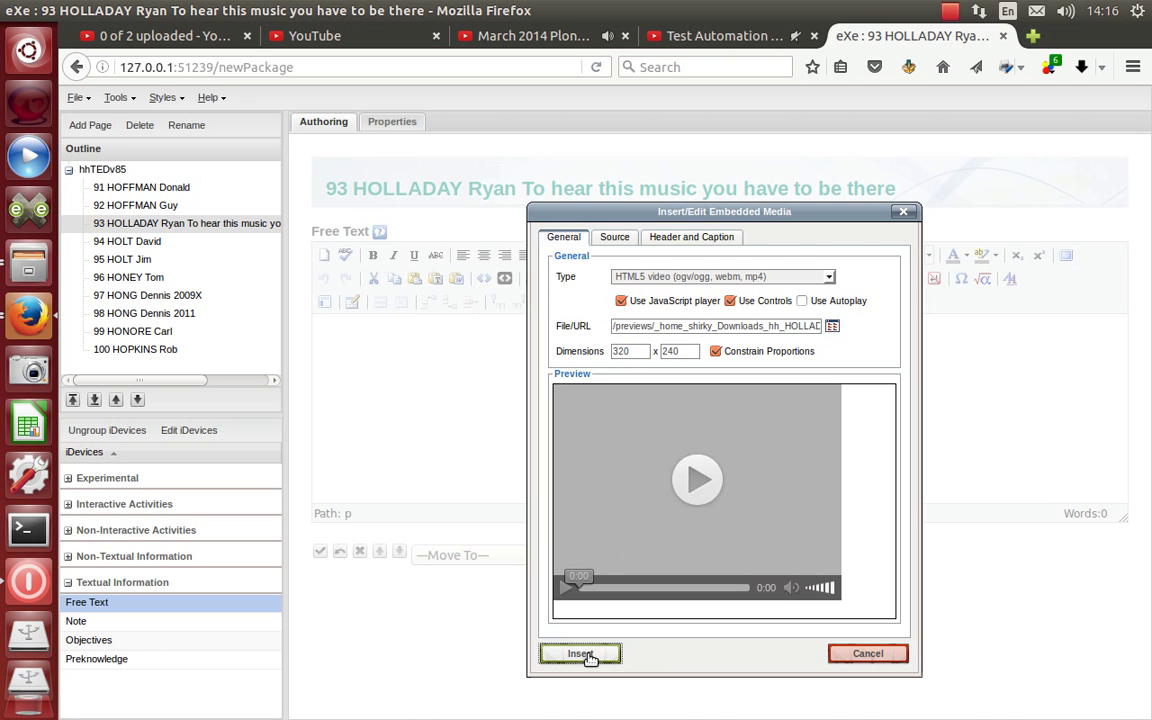
{"action": "left_click", "coordinate": [581, 654]}
{"action": "left_click", "coordinate": [320, 555]}
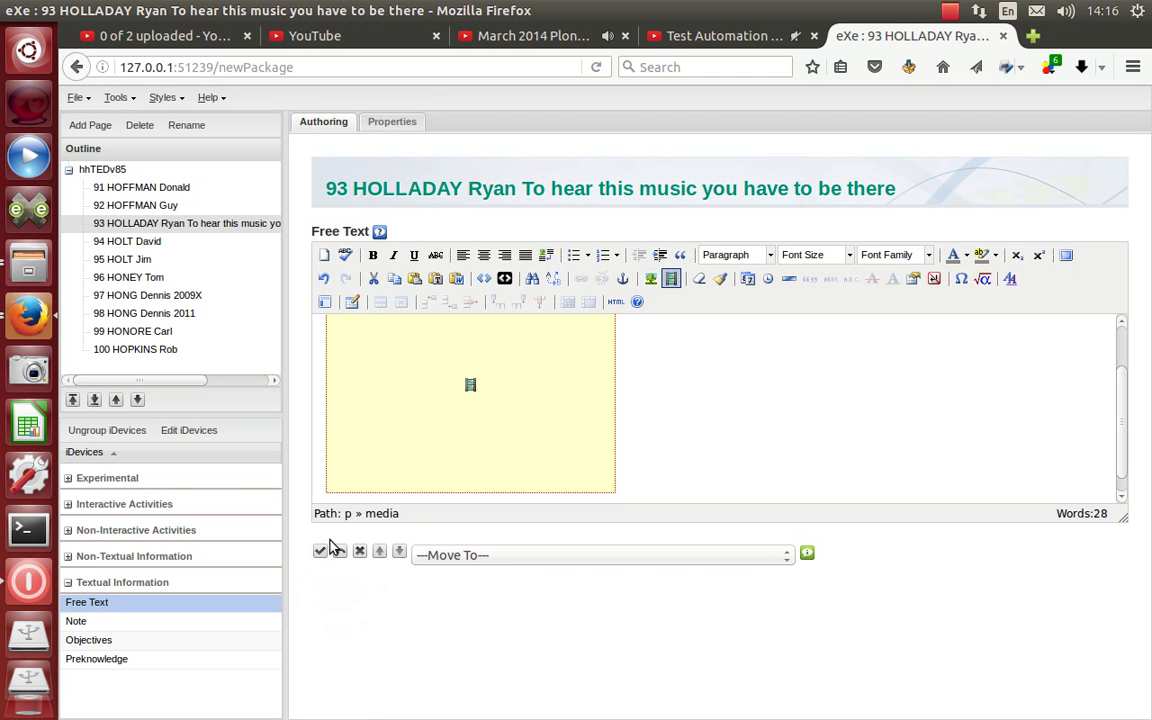
{"action": "left_click", "coordinate": [155, 243]}
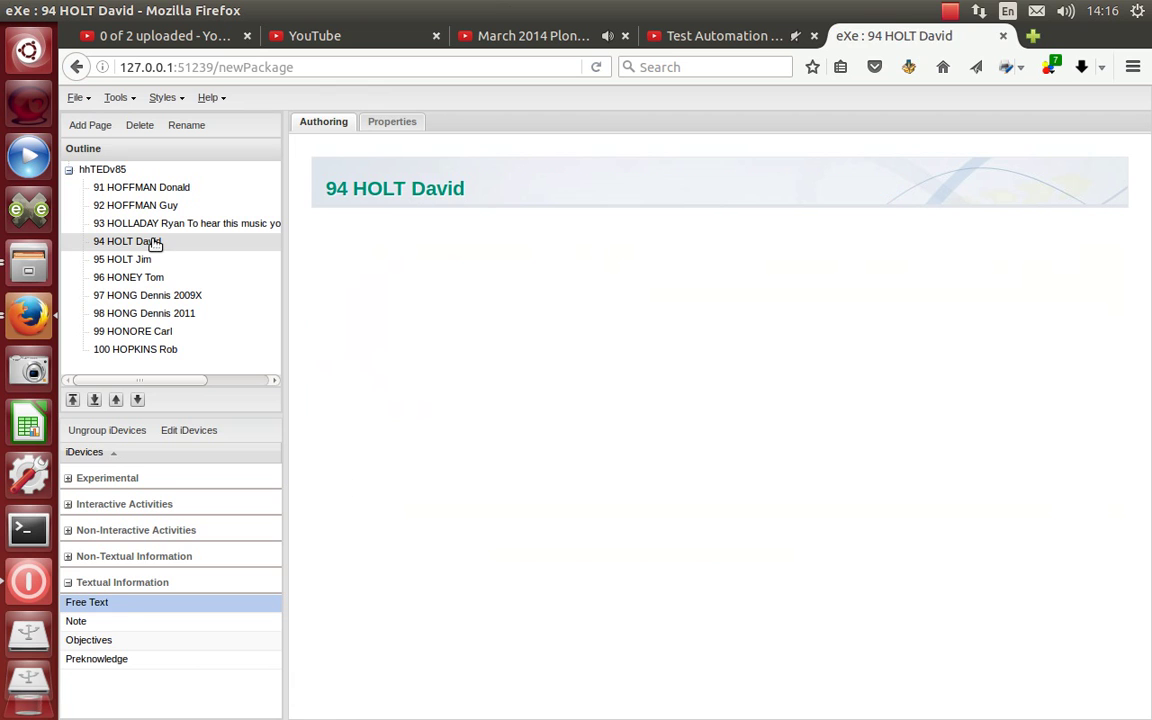
{"action": "left_click", "coordinate": [116, 602]}
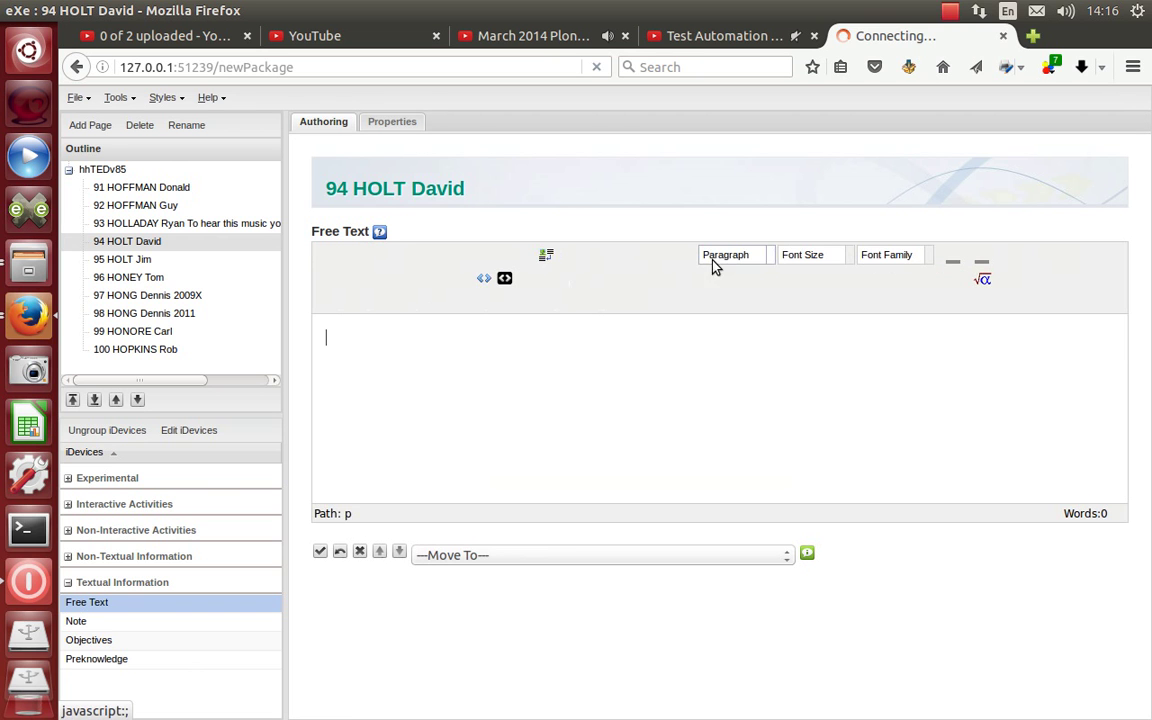
{"action": "left_click", "coordinate": [669, 280]}
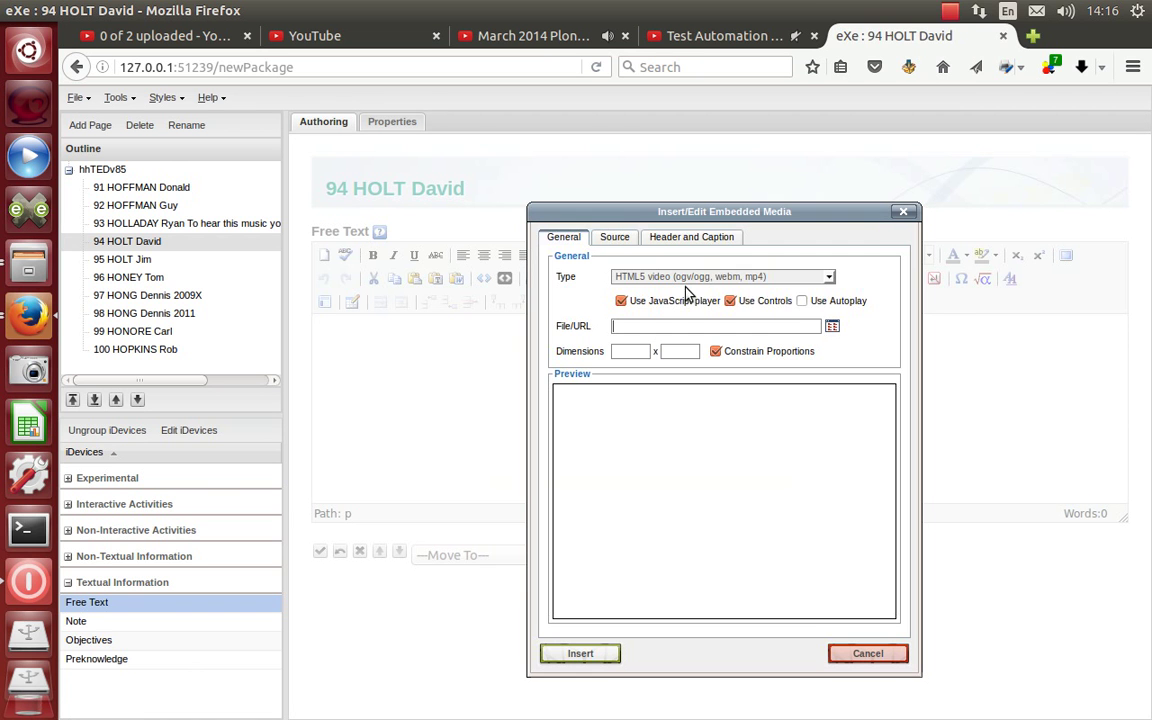
{"action": "left_click", "coordinate": [832, 327]}
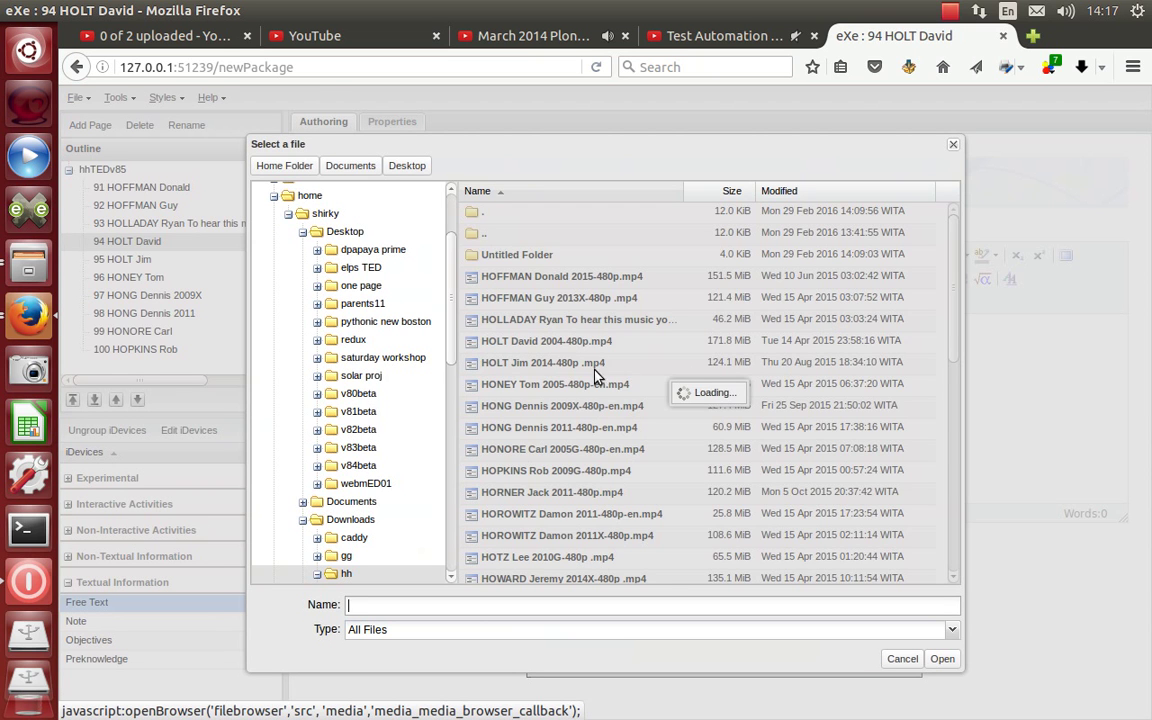
{"action": "left_click", "coordinate": [600, 341]}
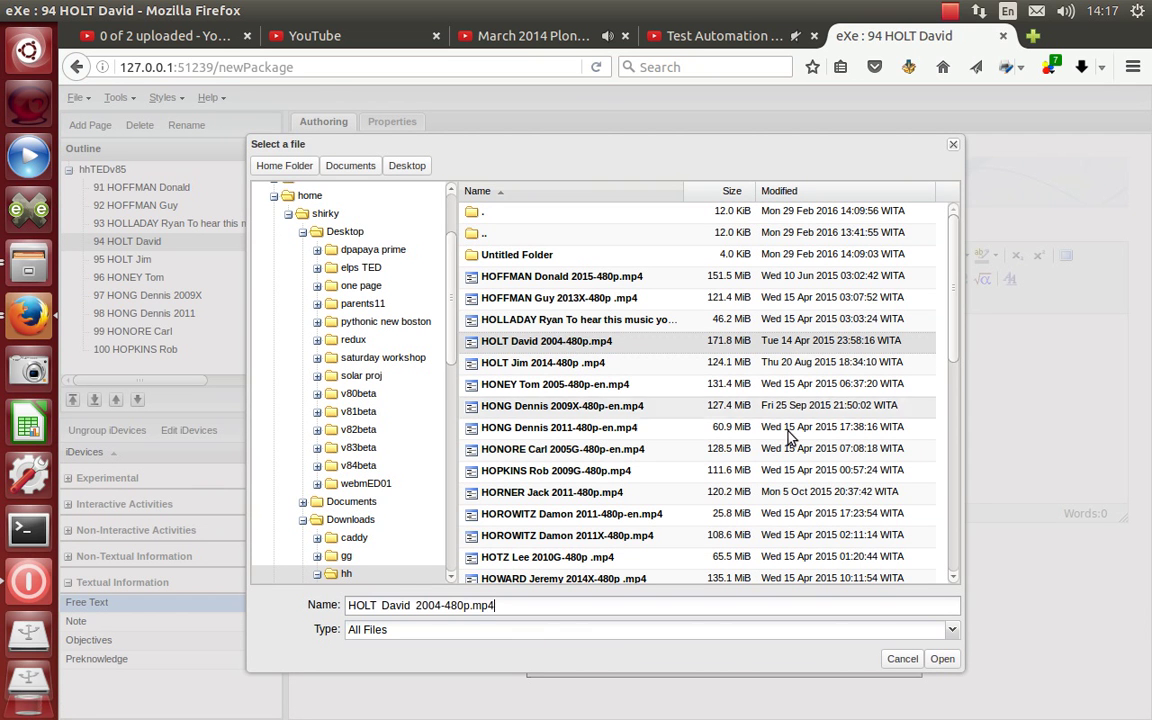
{"action": "left_click", "coordinate": [942, 658]}
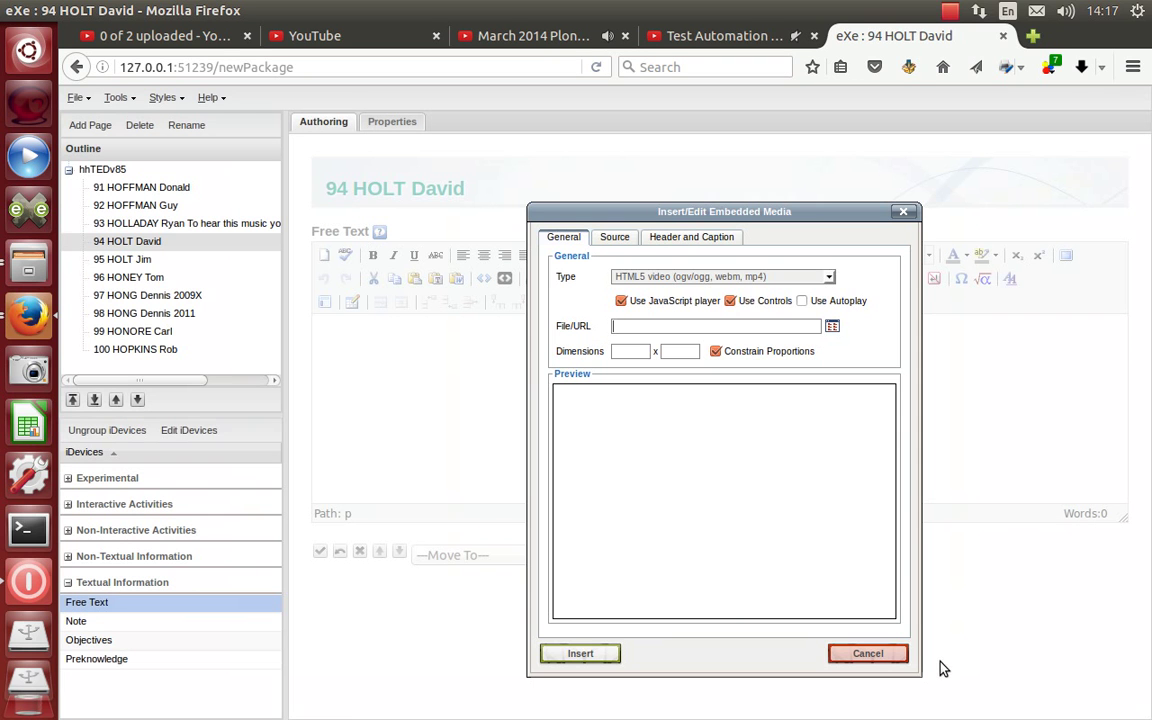
{"action": "left_click", "coordinate": [582, 654]}
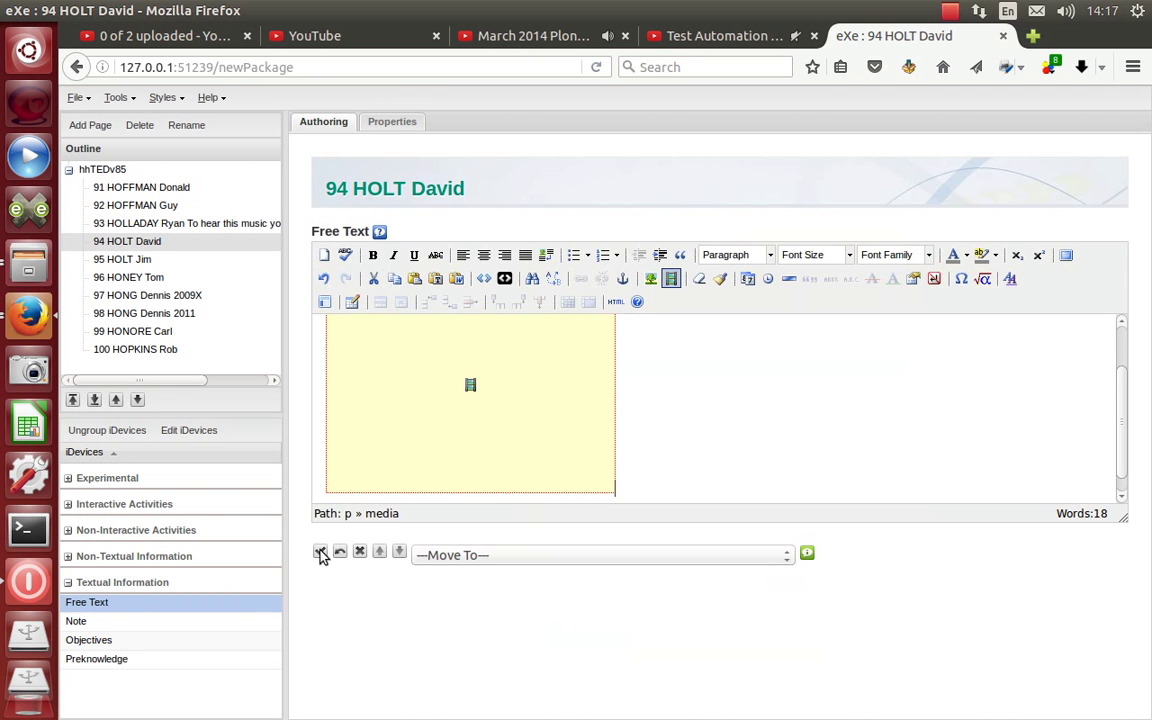
{"action": "left_click", "coordinate": [320, 554]}
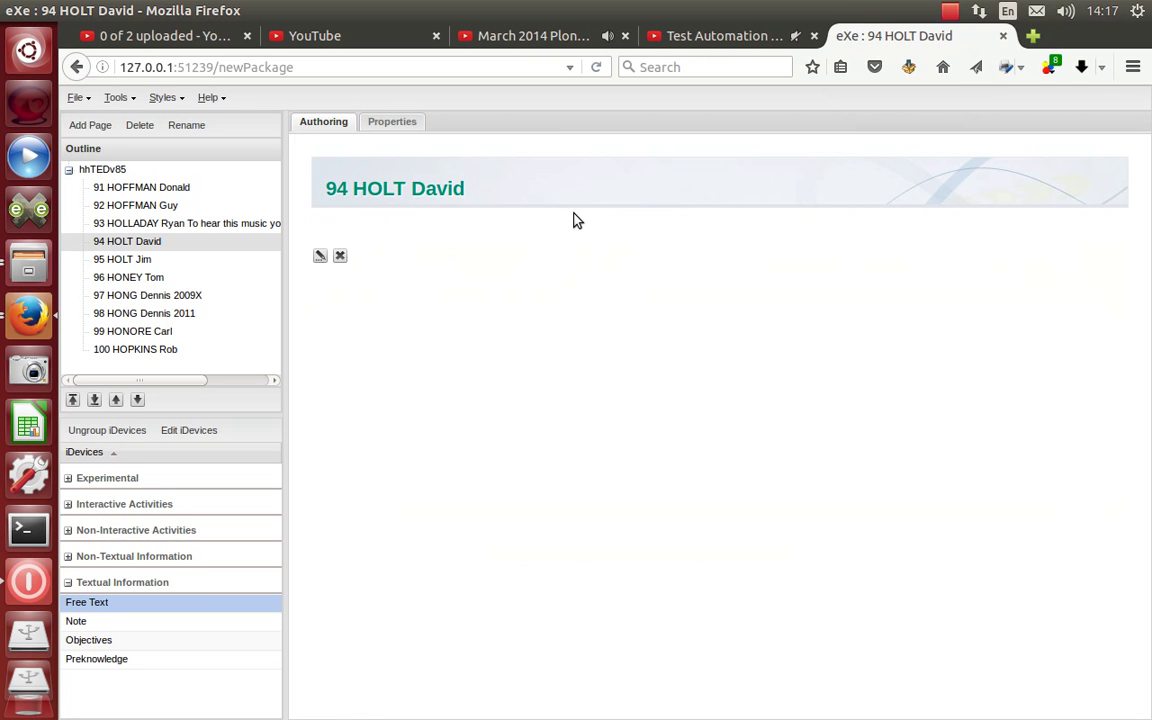
{"action": "left_click", "coordinate": [130, 262]}
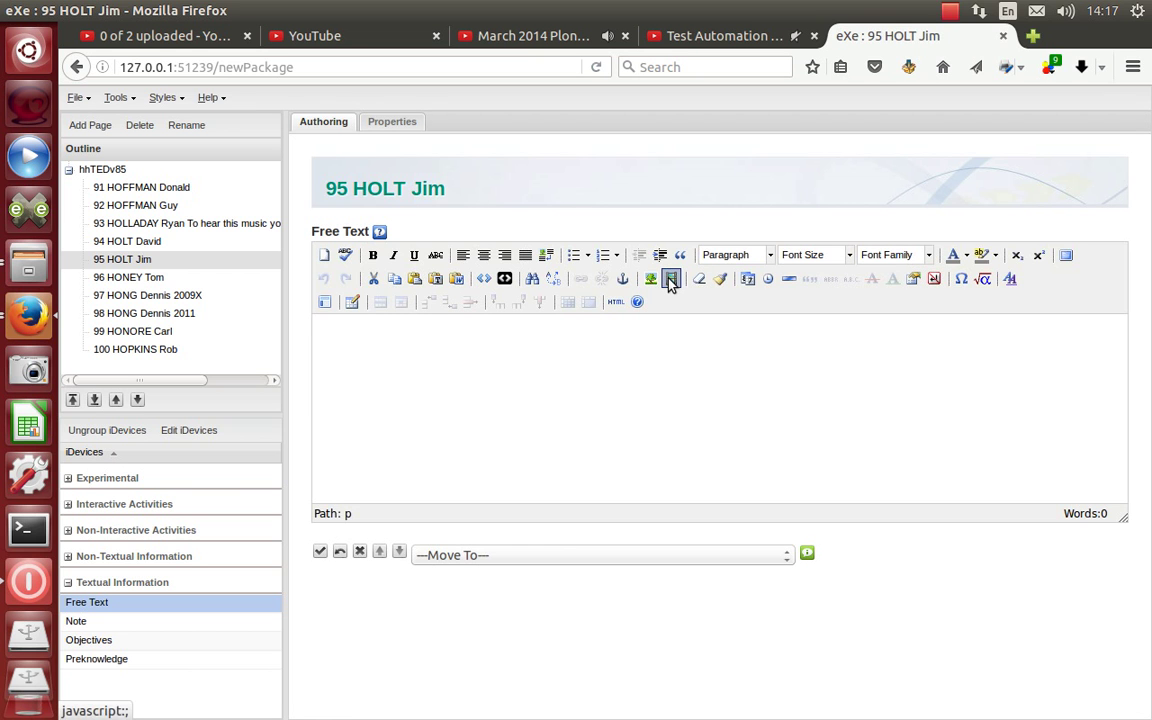
{"action": "left_click", "coordinate": [671, 283]}
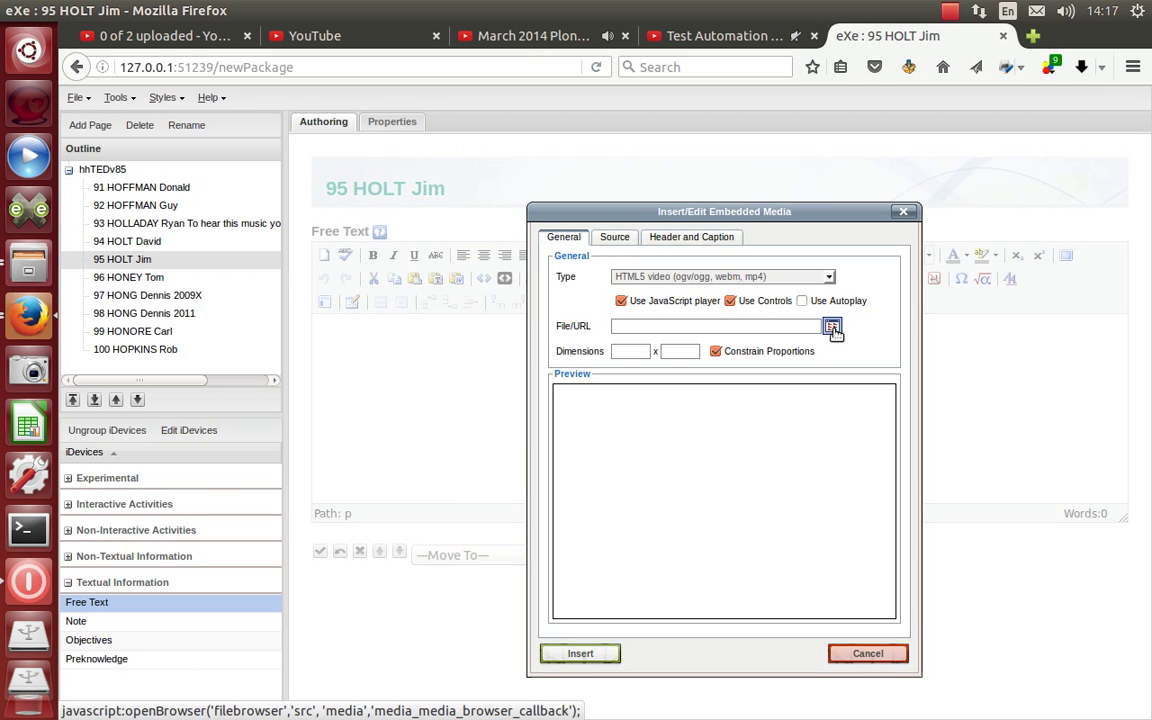
{"action": "left_click", "coordinate": [832, 328]}
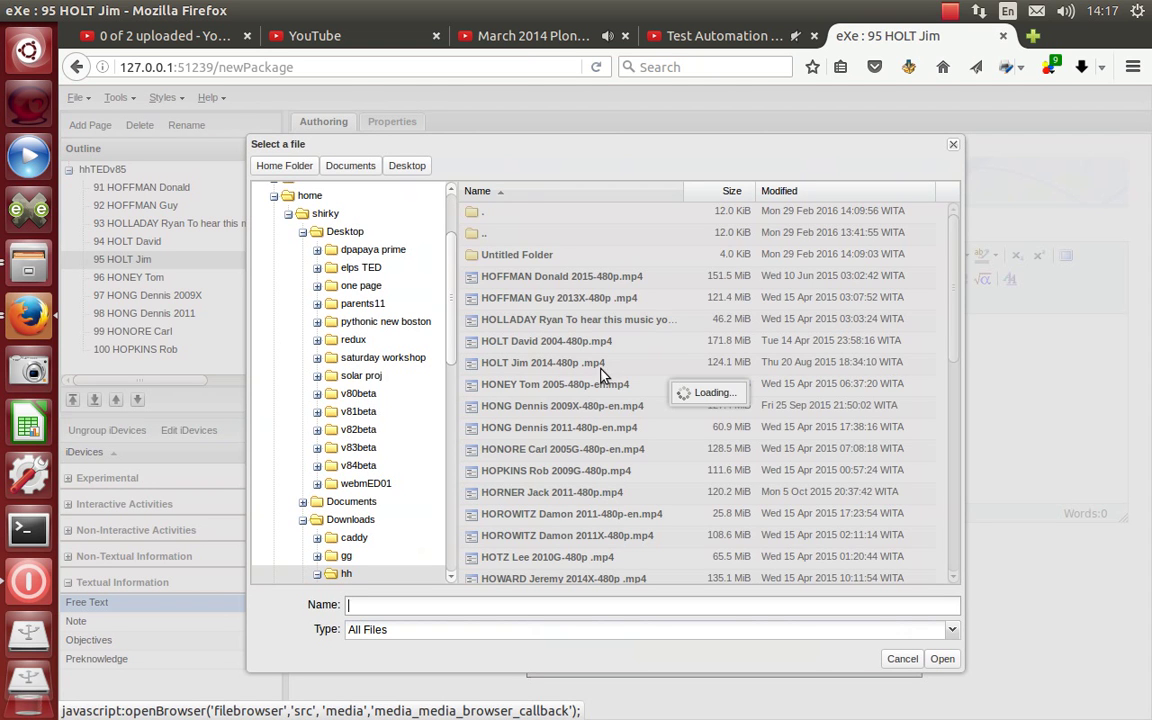
{"action": "left_click", "coordinate": [563, 366]}
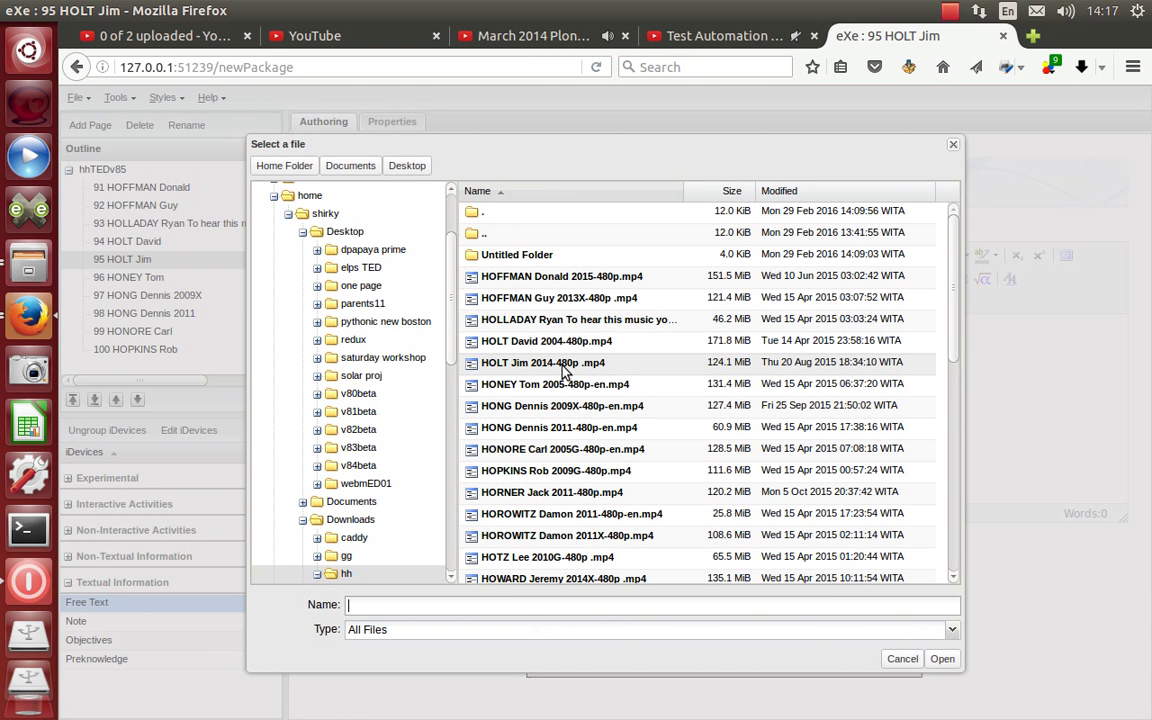
{"action": "left_click", "coordinate": [942, 659]}
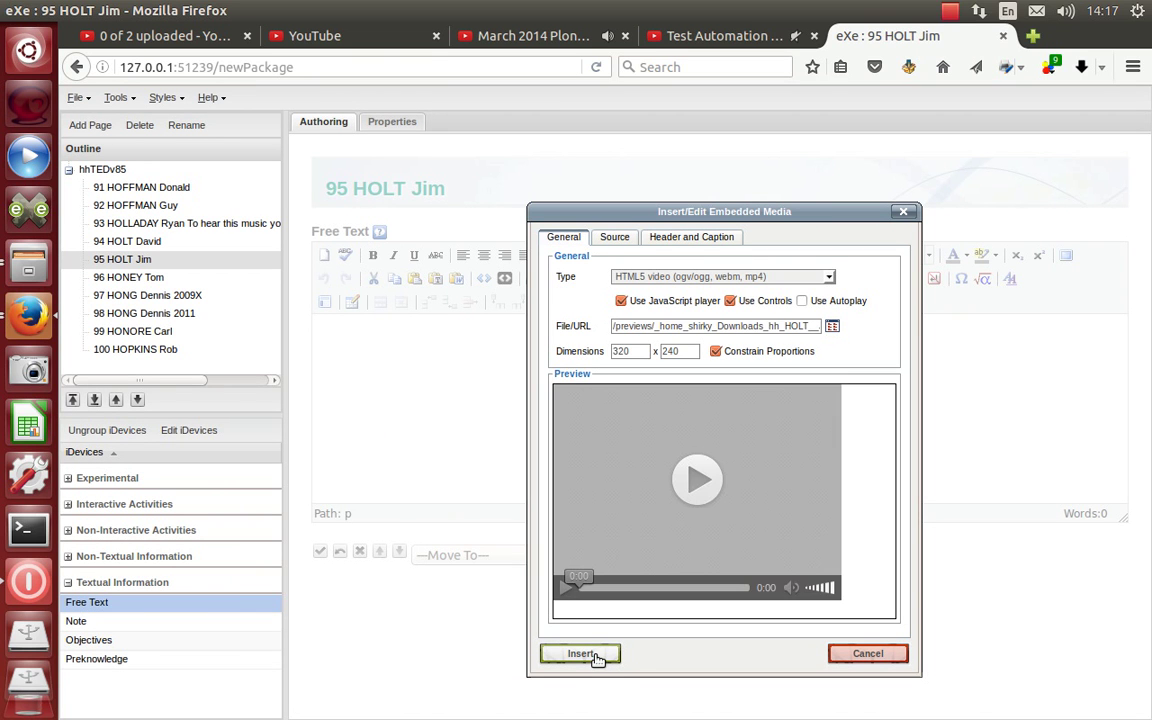
{"action": "left_click", "coordinate": [582, 654]}
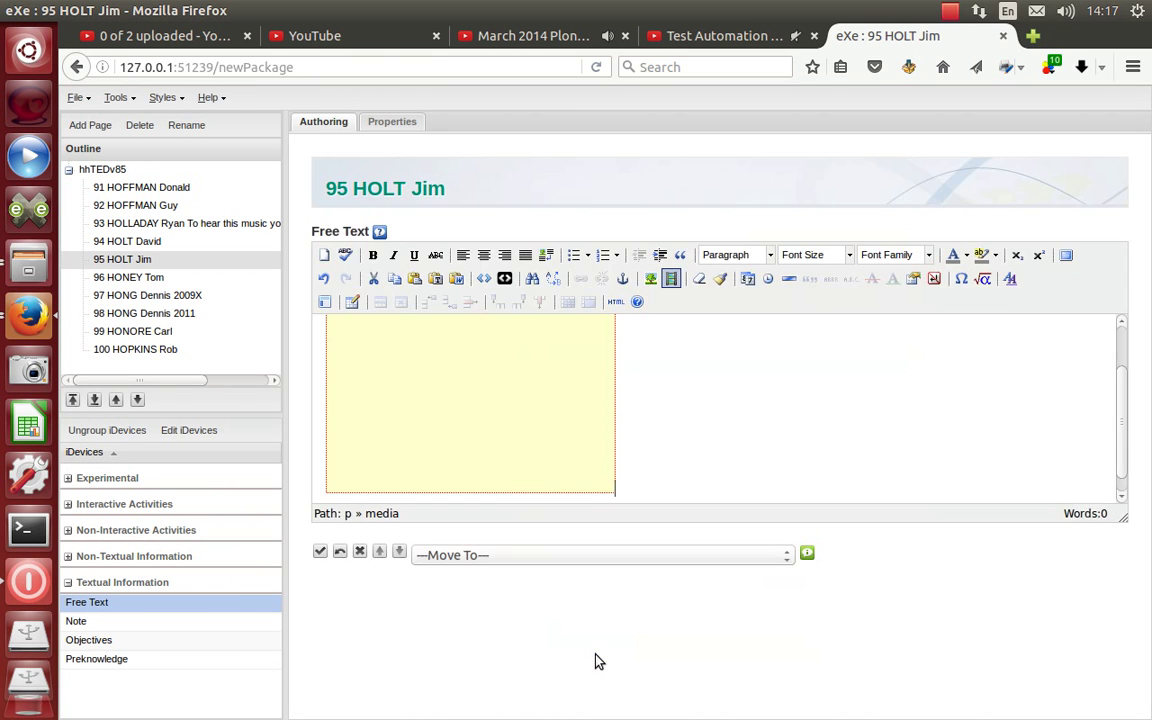
{"action": "left_click", "coordinate": [320, 551]}
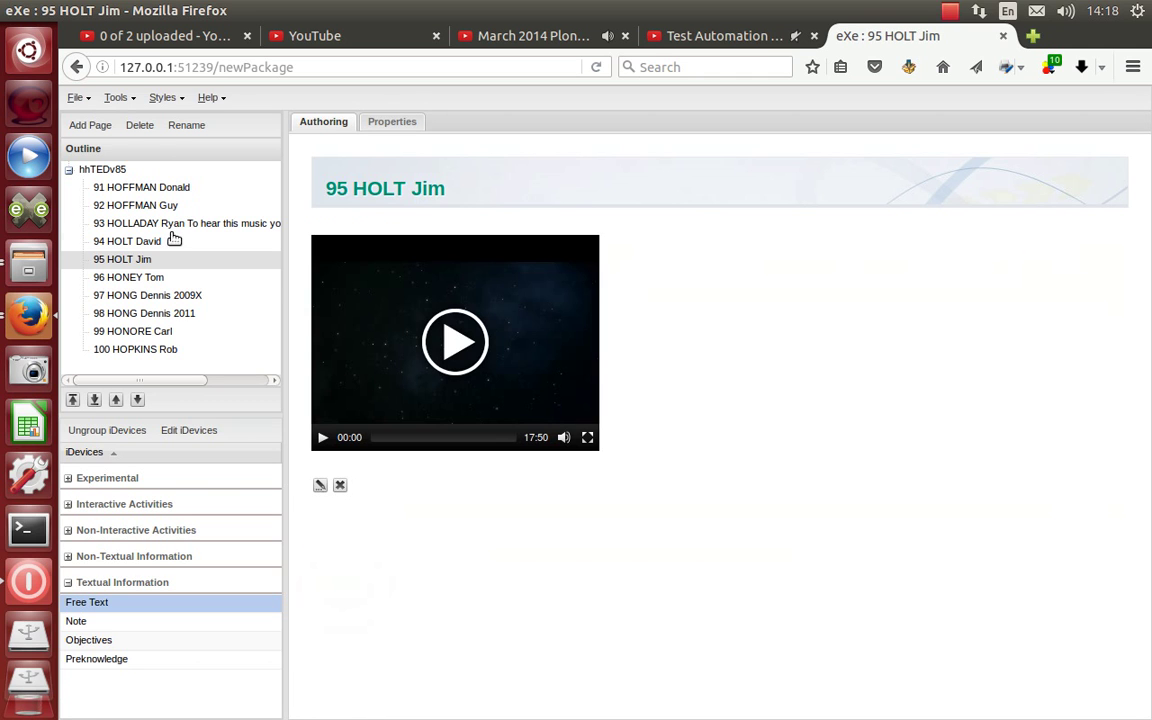
- Add a Free Text iDevice to the "96 HONEY Tom" page, try embedding HONEY Tom 2005-480p-en.mp4, and delete the inserted media
{"action": "left_click", "coordinate": [143, 280]}
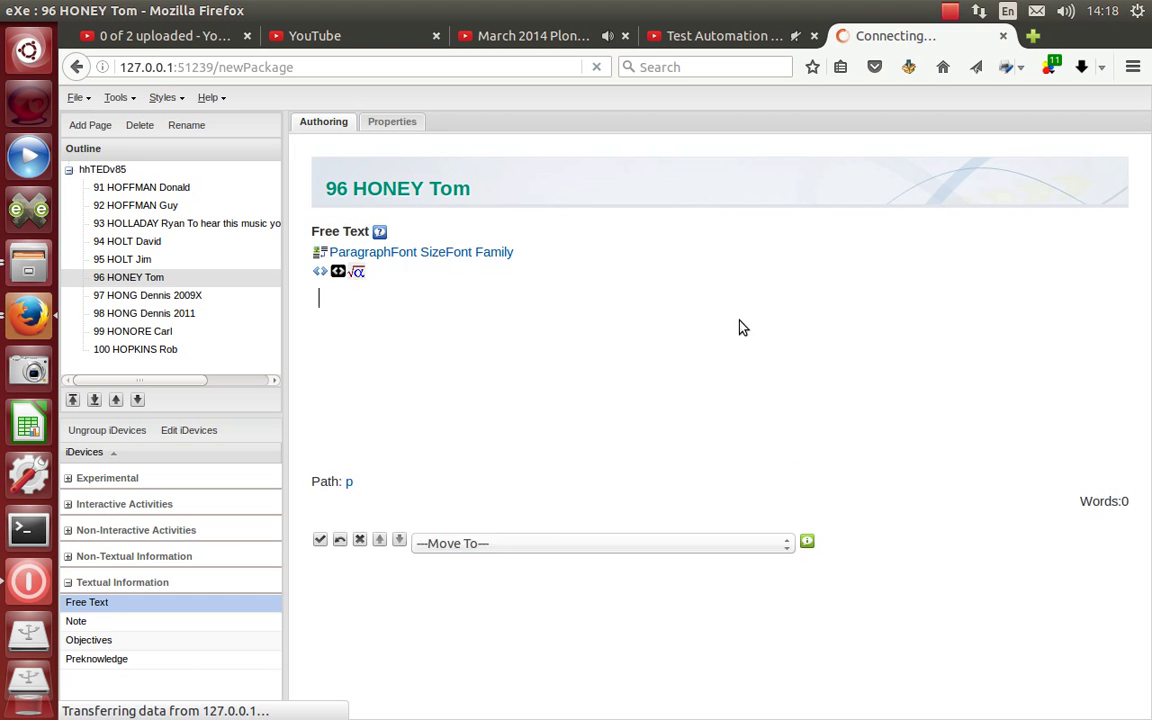
{"action": "left_click", "coordinate": [670, 282]}
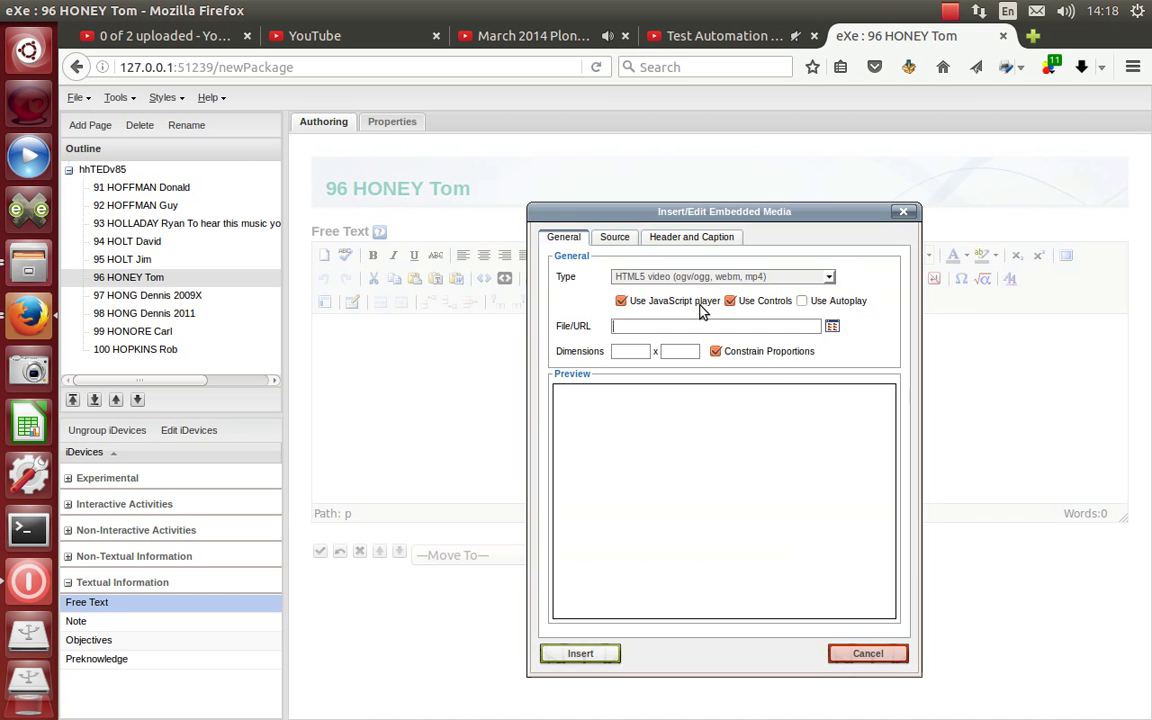
{"action": "left_click", "coordinate": [831, 327]}
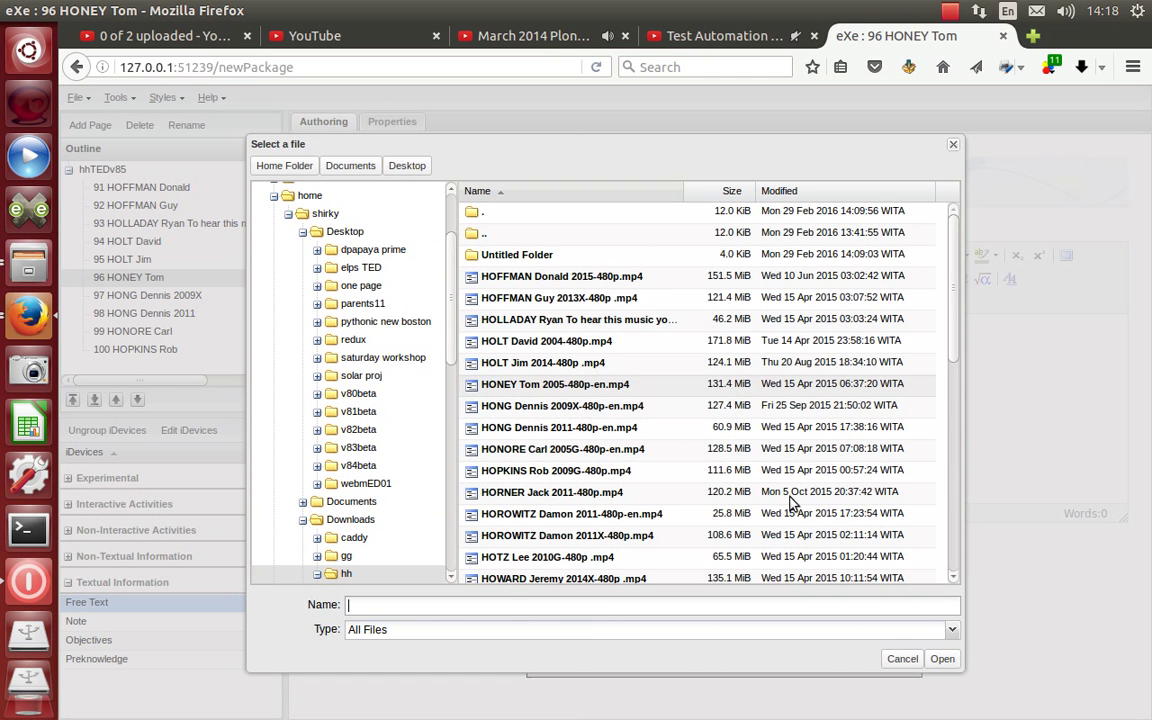
{"action": "left_click", "coordinate": [942, 659]}
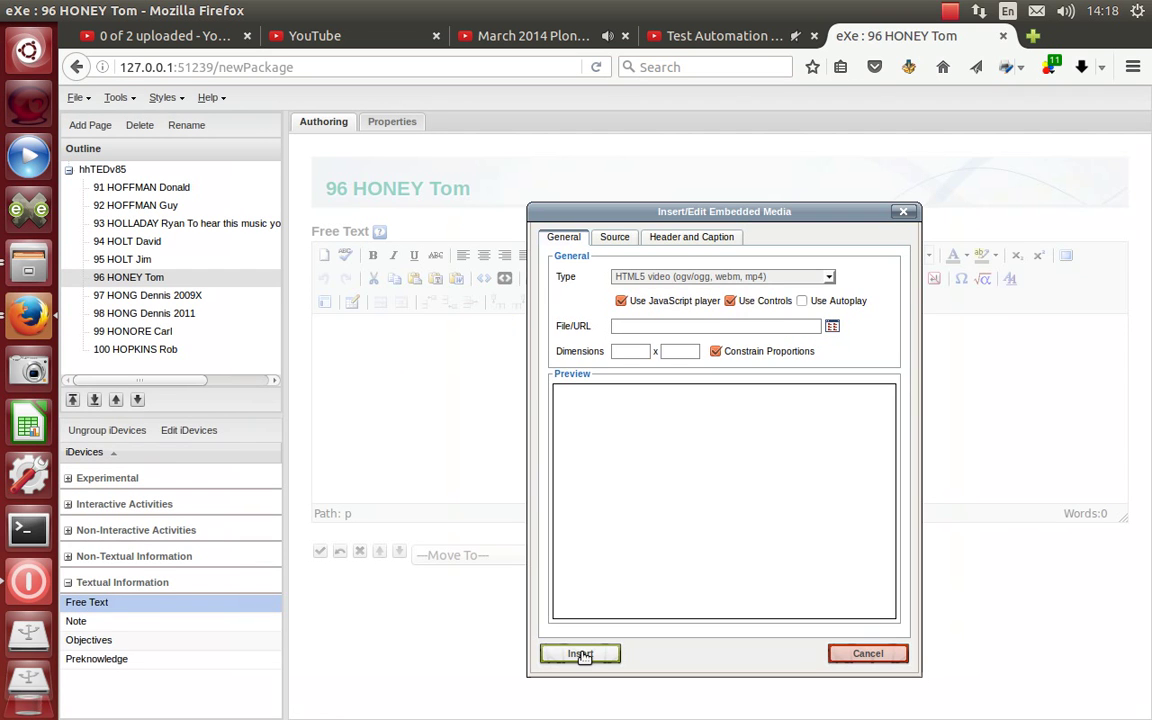
{"action": "left_click", "coordinate": [581, 654]}
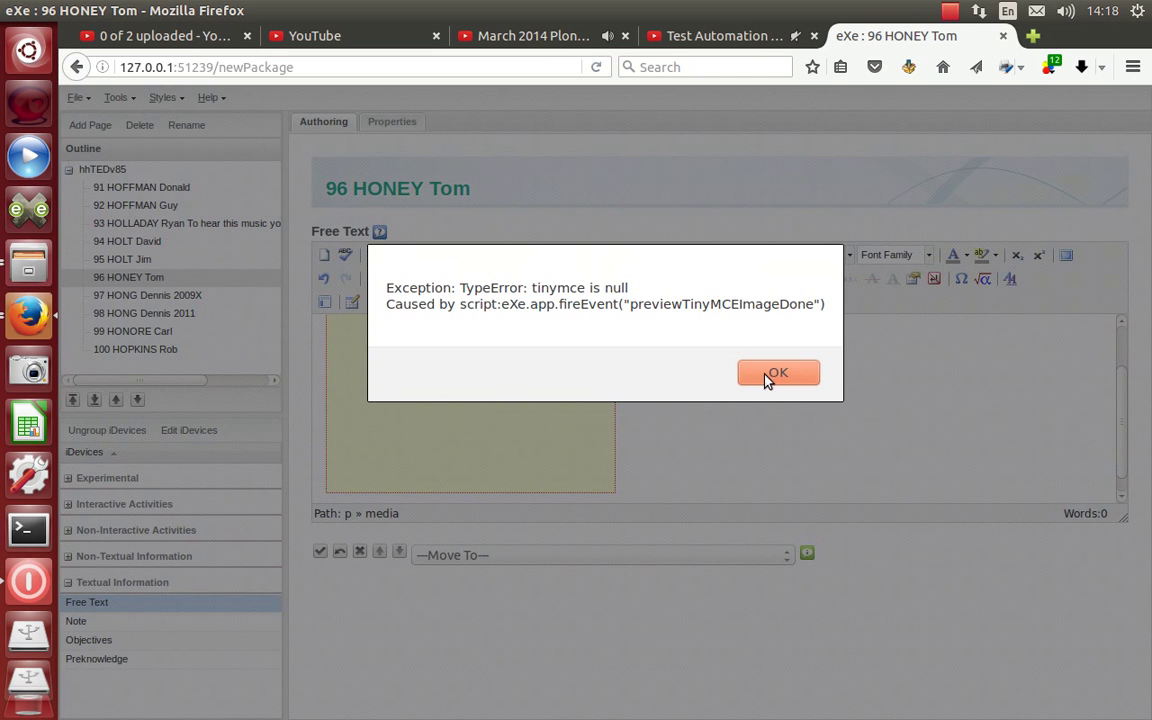
{"action": "left_click", "coordinate": [770, 374]}
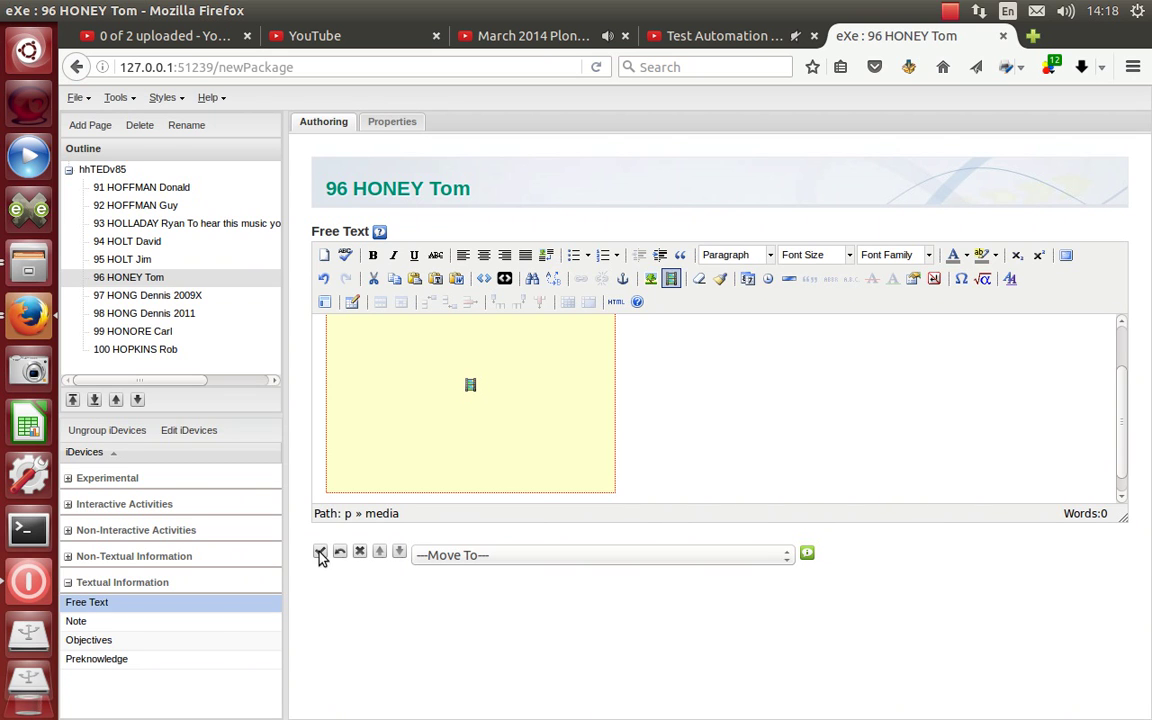
{"action": "left_click", "coordinate": [515, 428]}
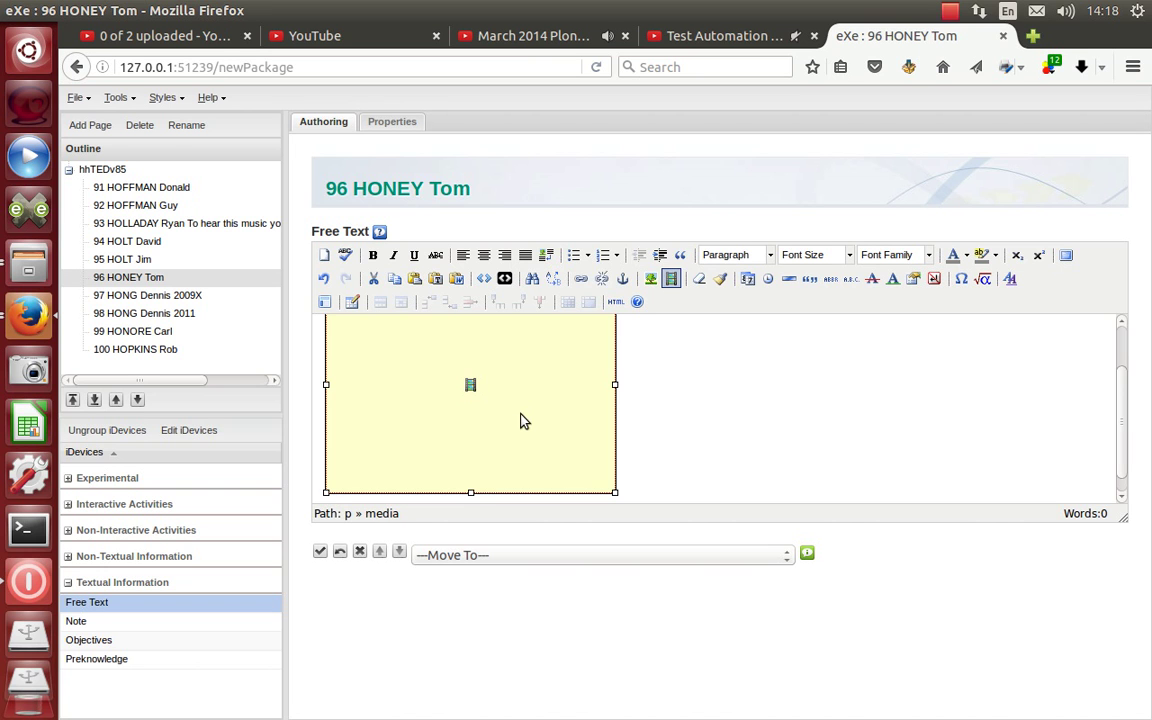
{"action": "key", "text": "Delete"}
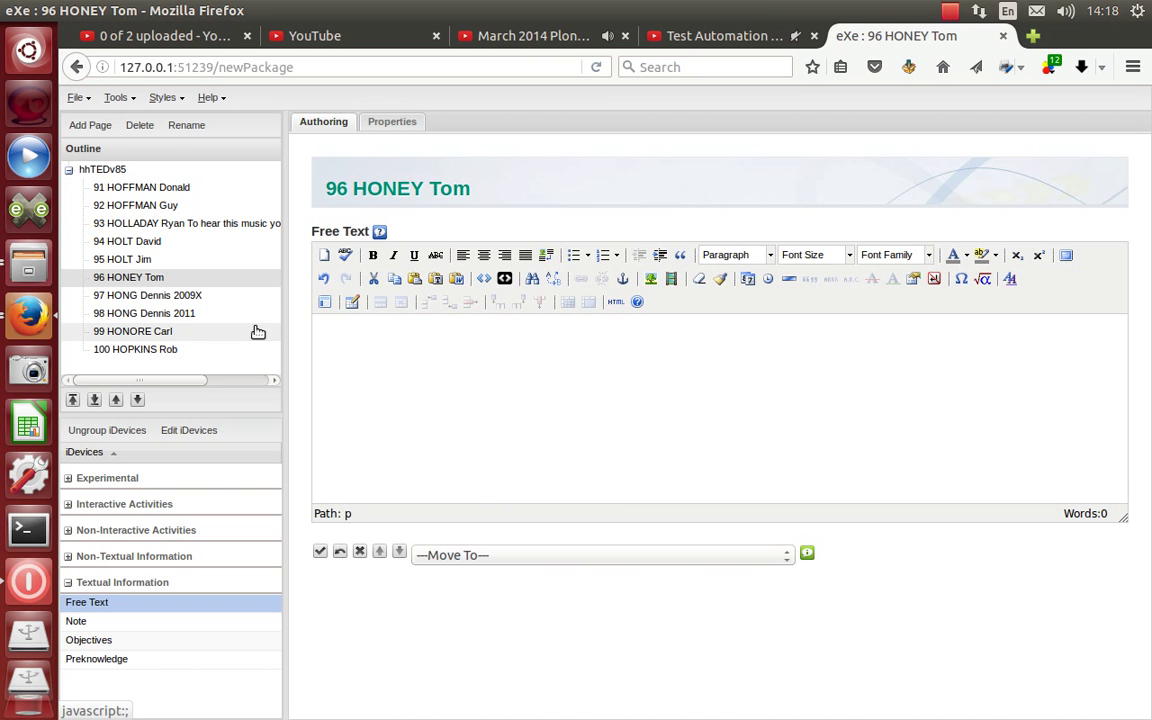
{"action": "left_click", "coordinate": [193, 298]}
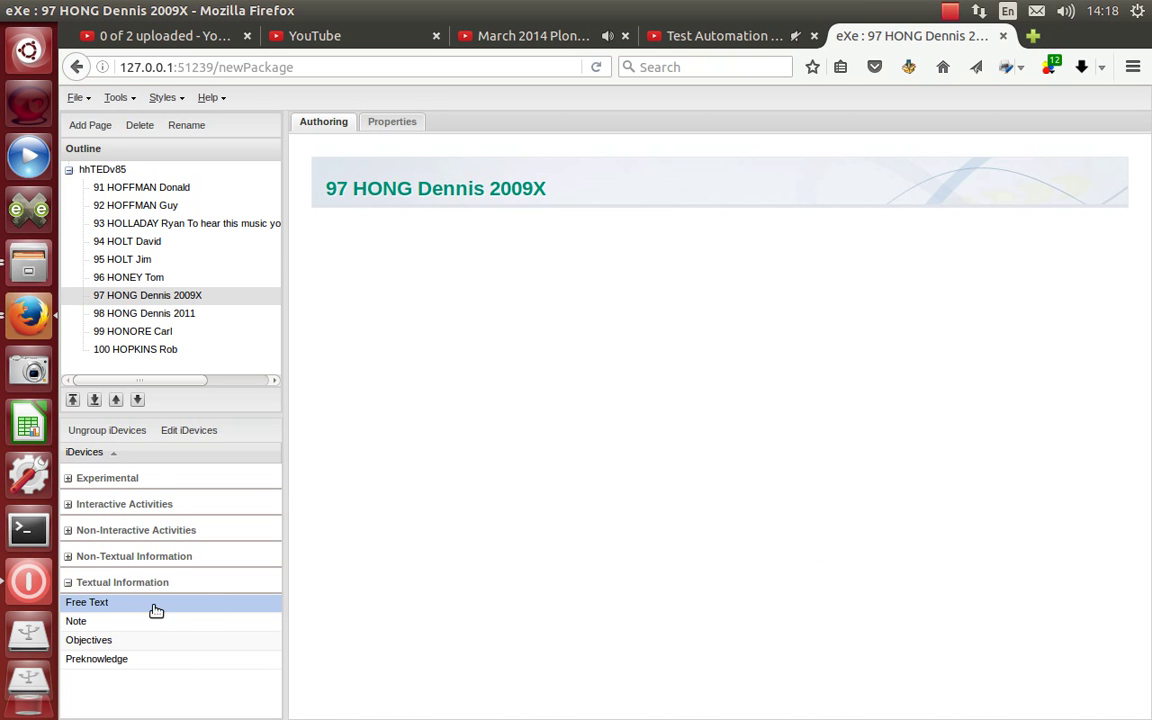
{"action": "left_click", "coordinate": [88, 603]}
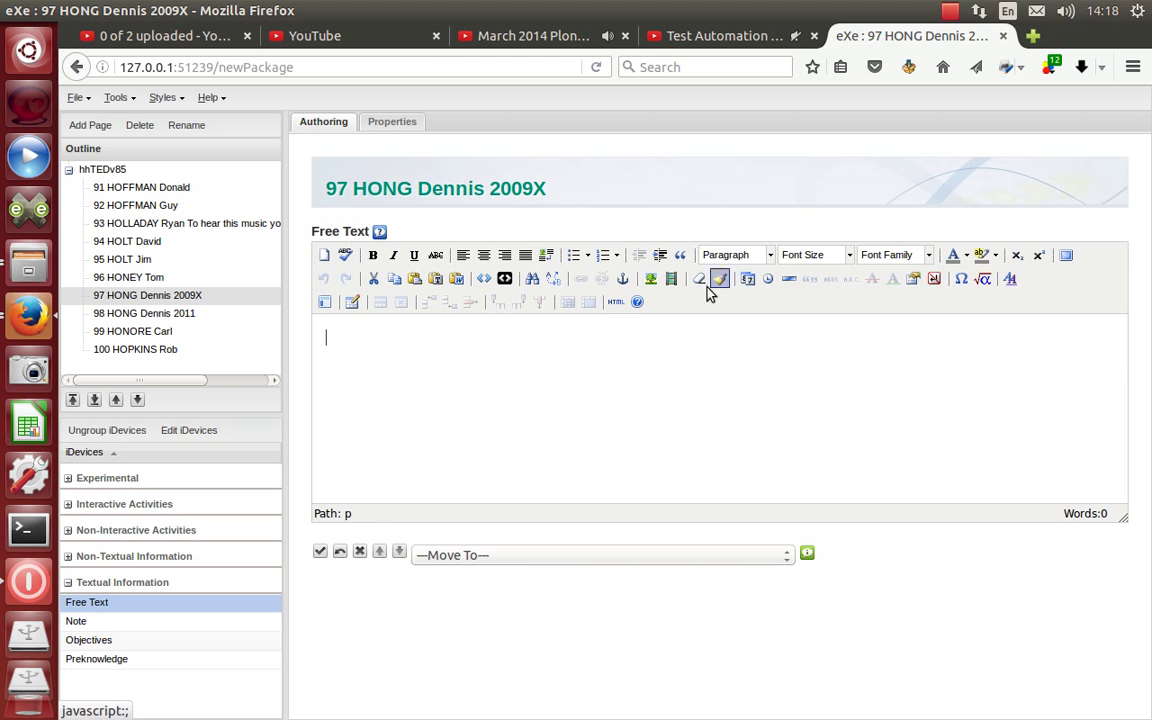
{"action": "left_click", "coordinate": [671, 280]}
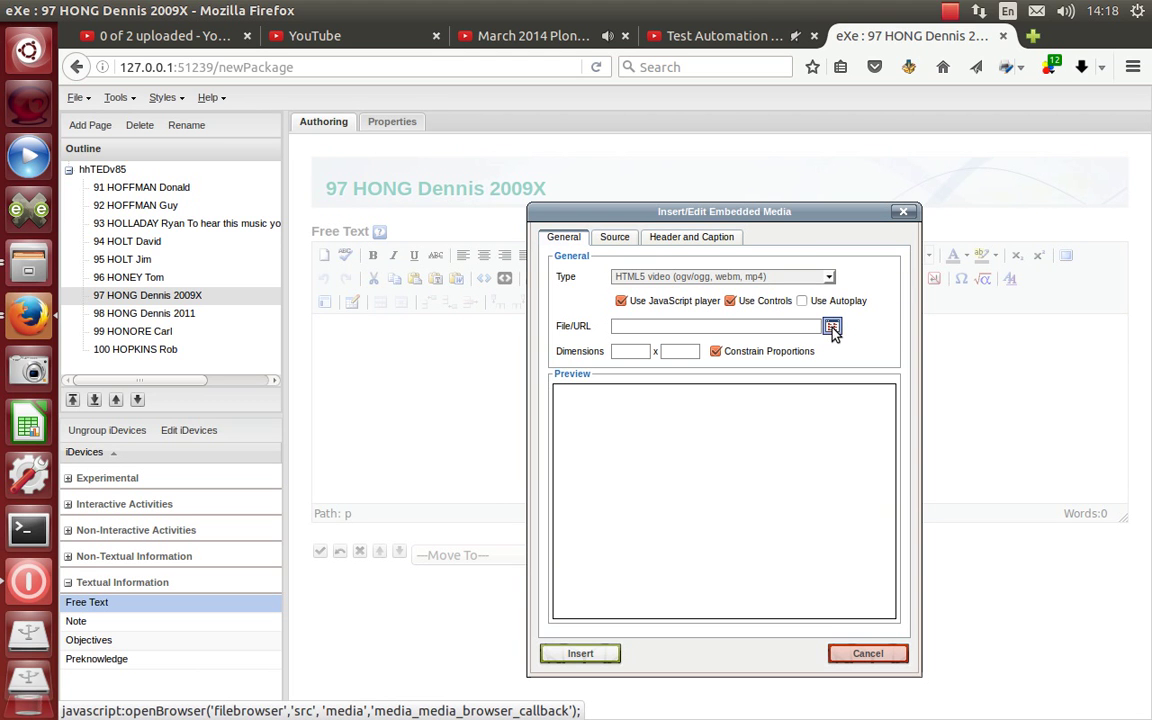
{"action": "left_click", "coordinate": [832, 327]}
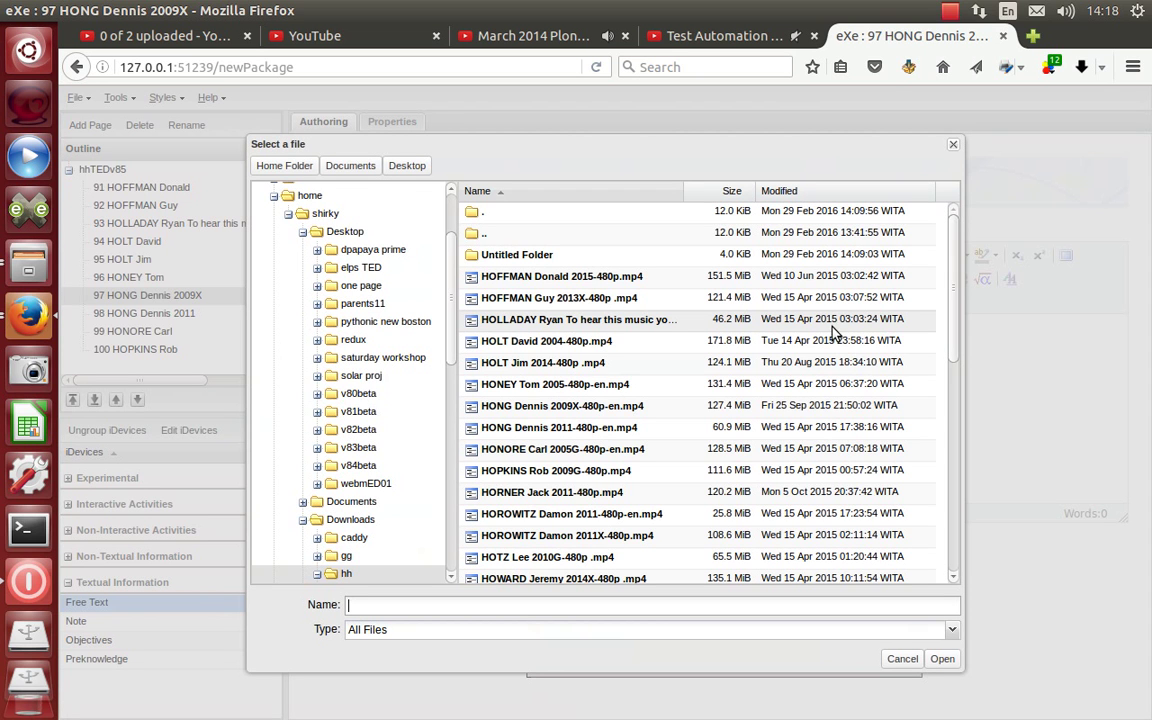
{"action": "left_click", "coordinate": [588, 406]}
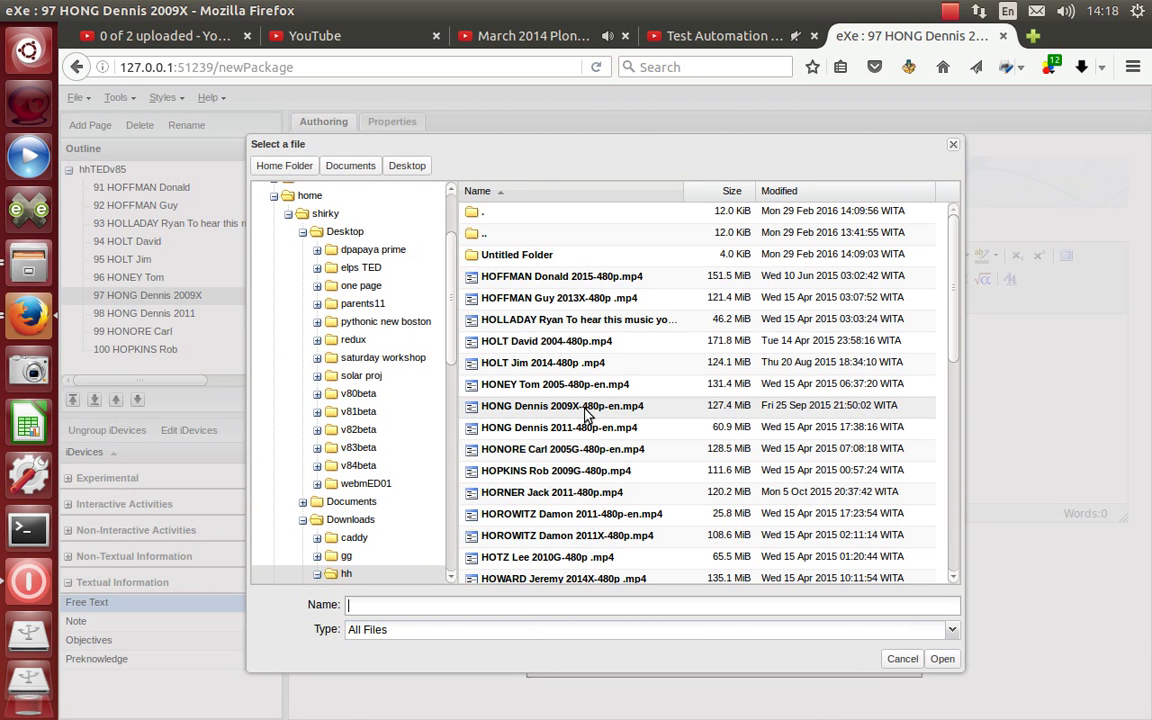
{"action": "left_click", "coordinate": [943, 660]}
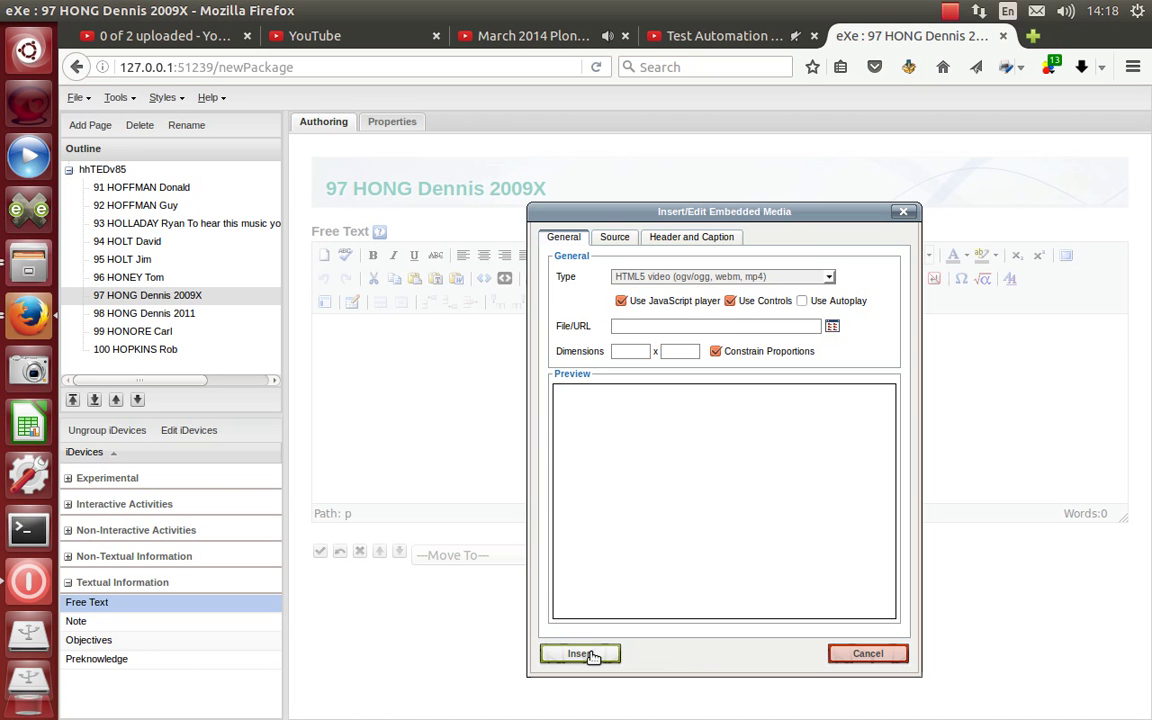
{"action": "left_click", "coordinate": [868, 654]}
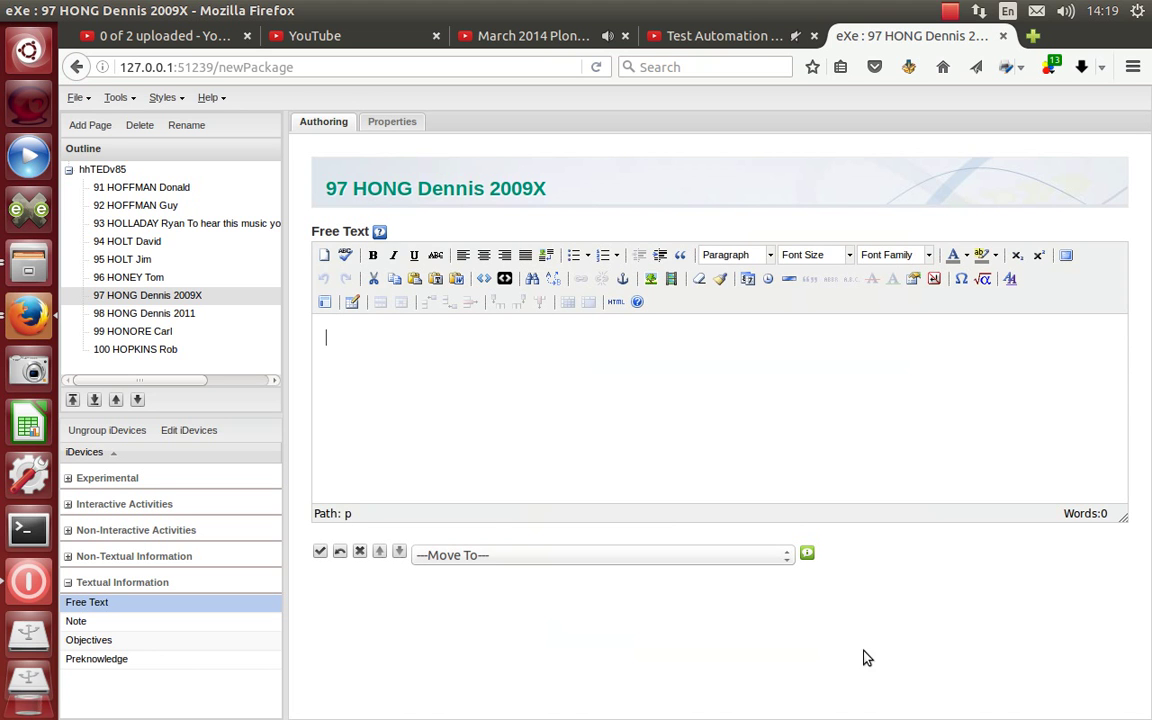
- Save the package on the Desktop under the file name hhTEDv85
{"action": "left_click", "coordinate": [78, 97]}
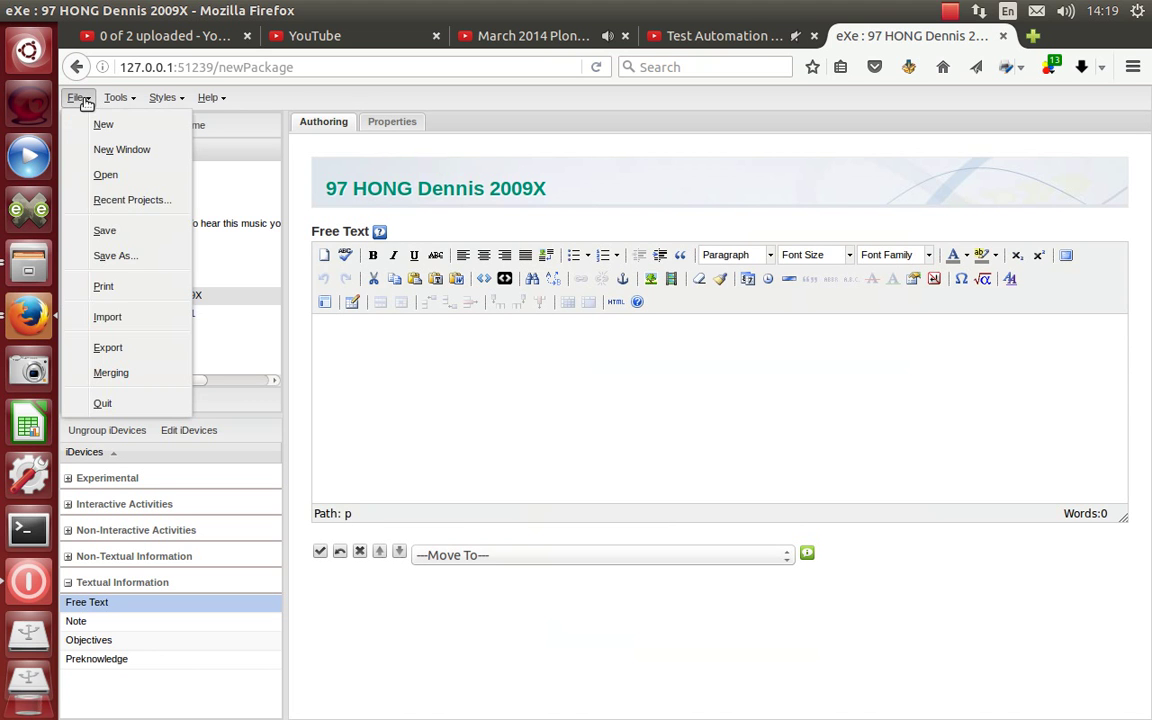
{"action": "left_click", "coordinate": [124, 257]}
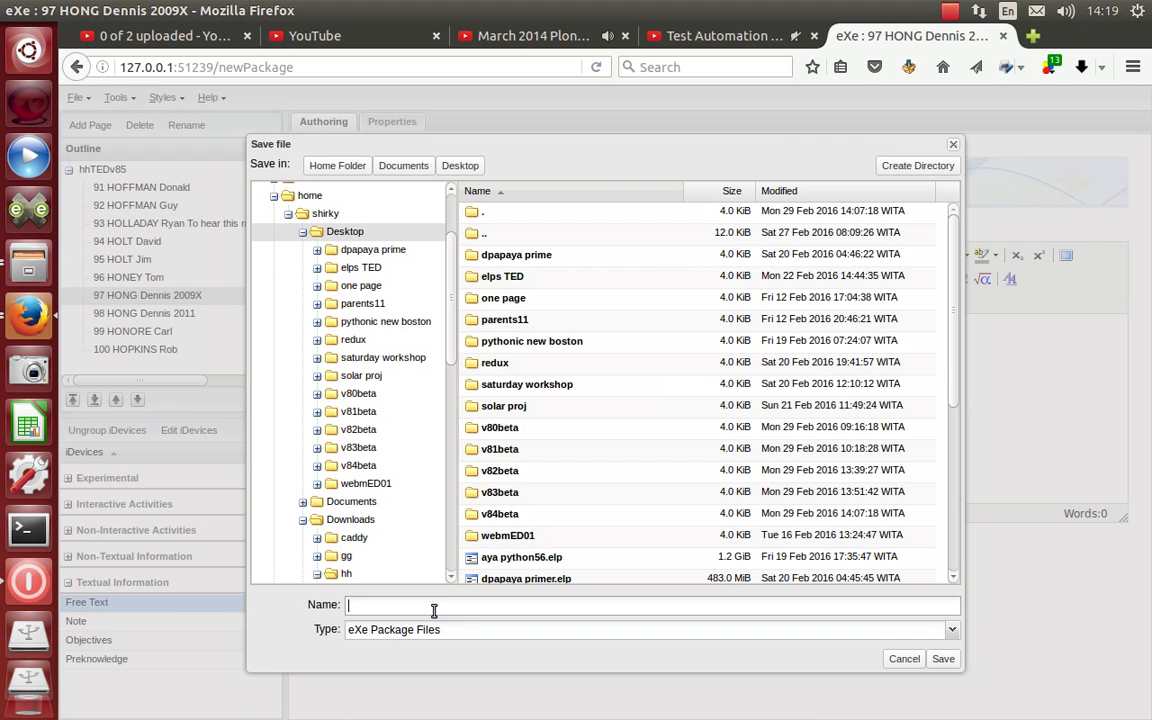
{"action": "type", "text": "hhTED"}
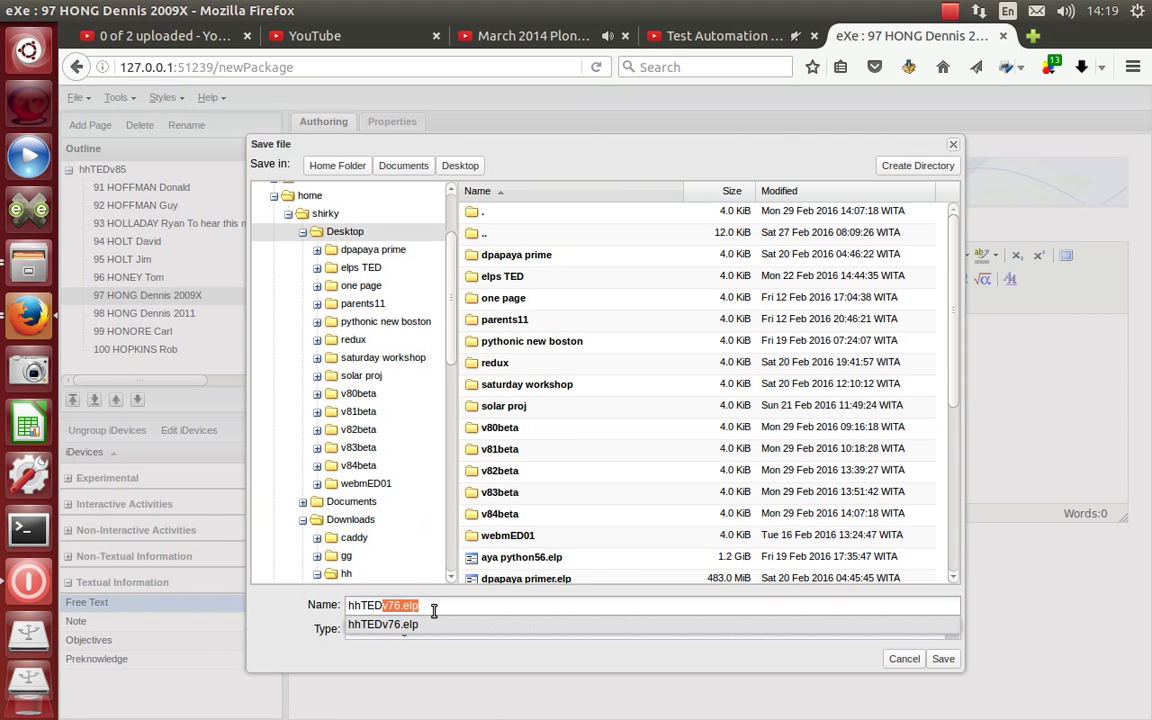
{"action": "type", "text": "v8"}
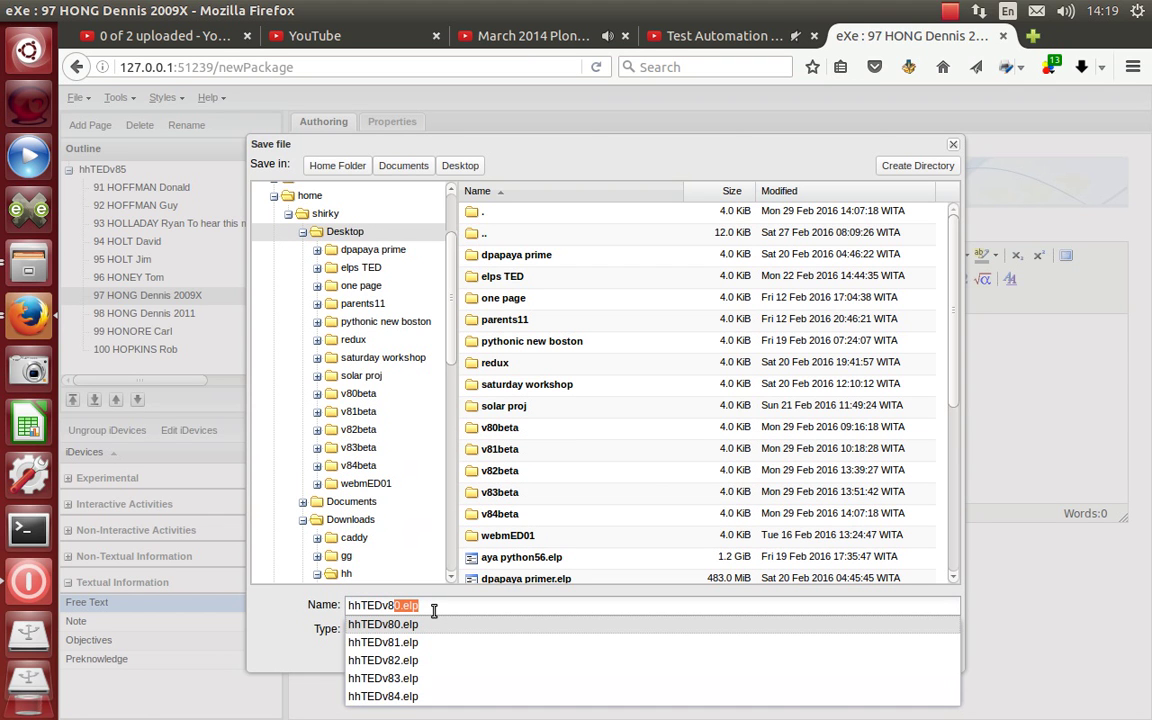
{"action": "type", "text": "4"}
{"action": "key", "text": "BackSpace"}
{"action": "type", "text": "5"}
{"action": "left_click_drag", "start_coordinate": [392, 606], "coordinate": [425, 609]}
{"action": "type", "text": "5"}
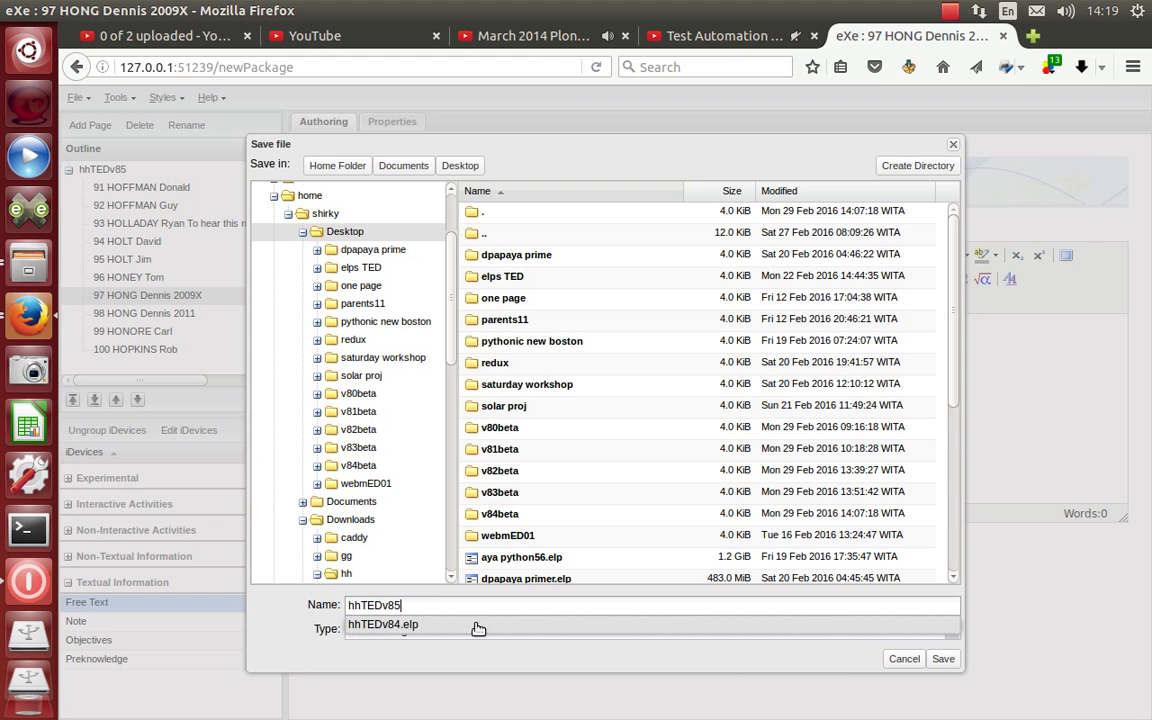
{"action": "left_click", "coordinate": [943, 659]}
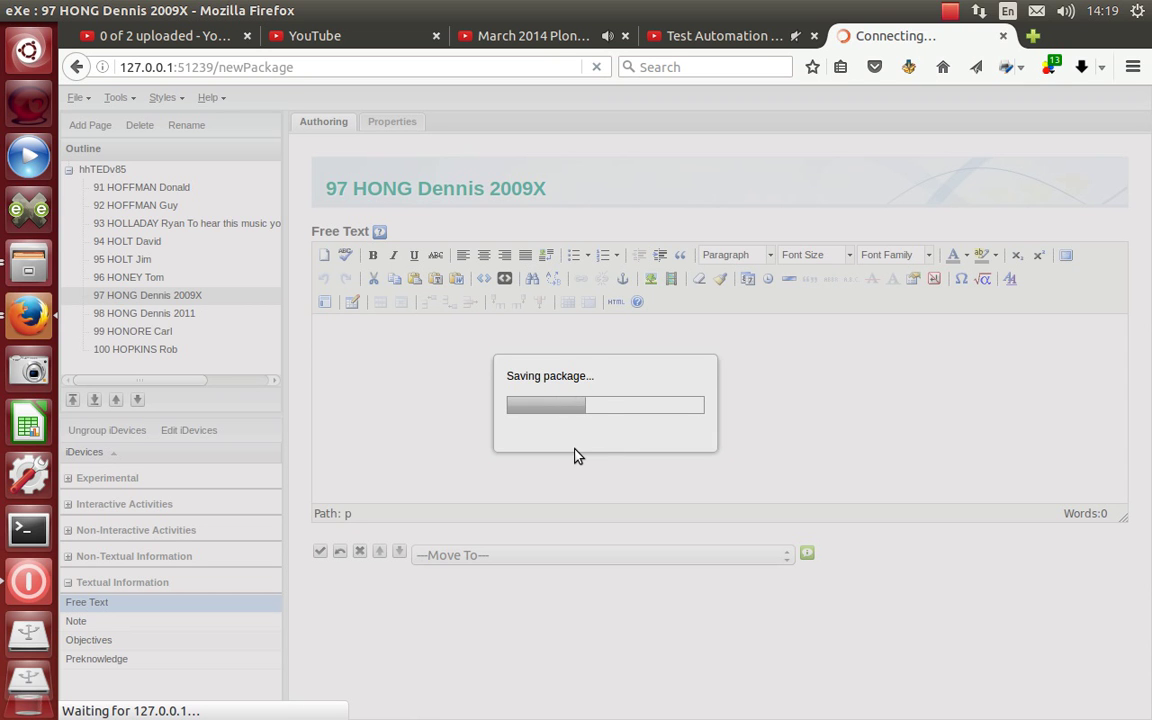
- Switch to Files, list the Desktop folder with the most recently modified items first, and select hhTEDv85.elp to check its size
{"action": "left_click", "coordinate": [34, 250]}
{"action": "left_click", "coordinate": [128, 170]}
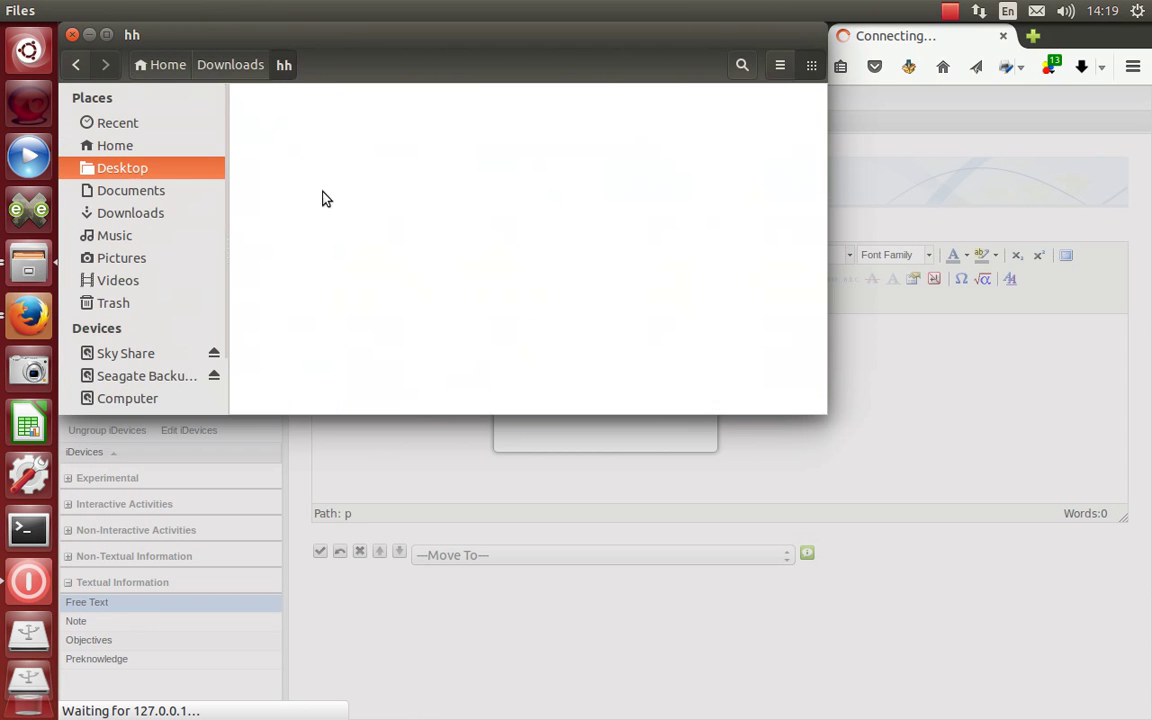
{"action": "scroll", "coordinate": [730, 390], "scroll_direction": "down", "scroll_amount": 1}
{"action": "scroll", "coordinate": [733, 388], "scroll_direction": "down", "scroll_amount": 2}
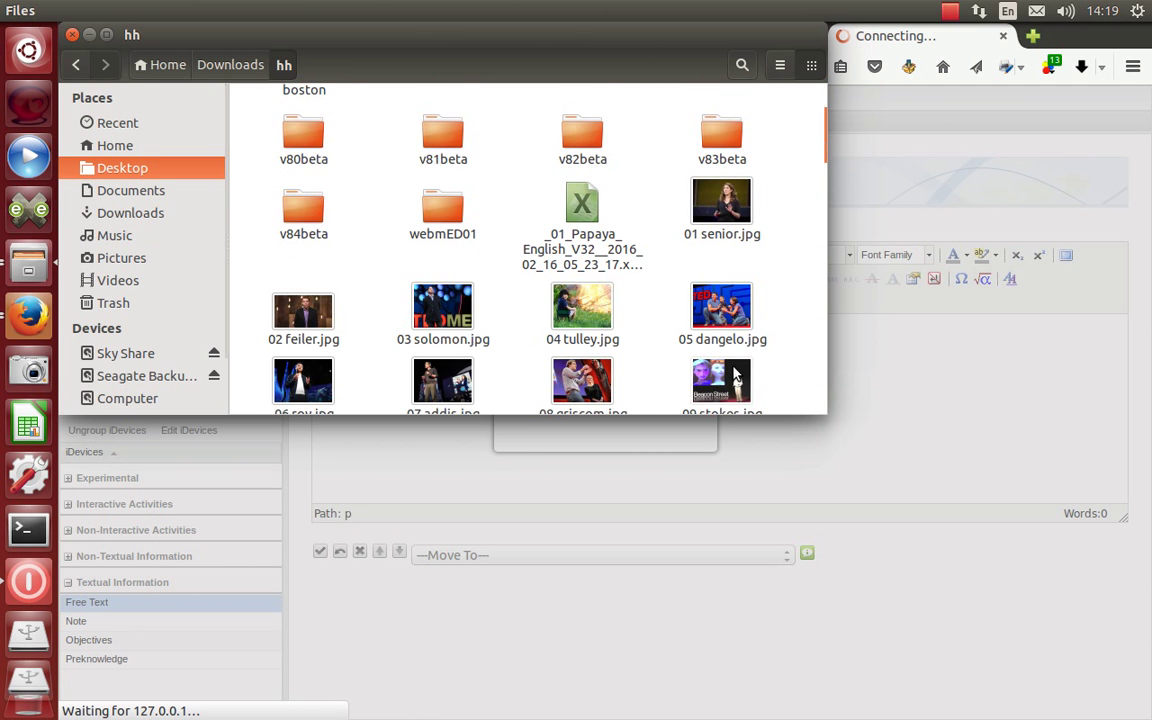
{"action": "left_click", "coordinate": [107, 35]}
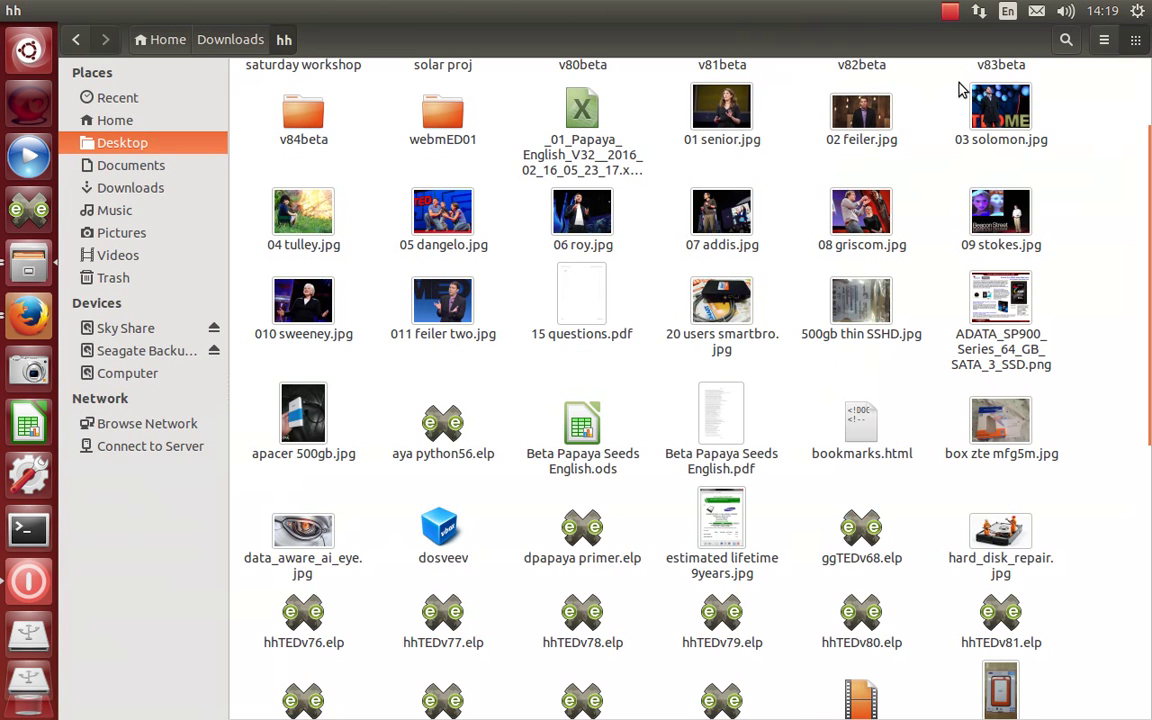
{"action": "left_click", "coordinate": [1100, 42]}
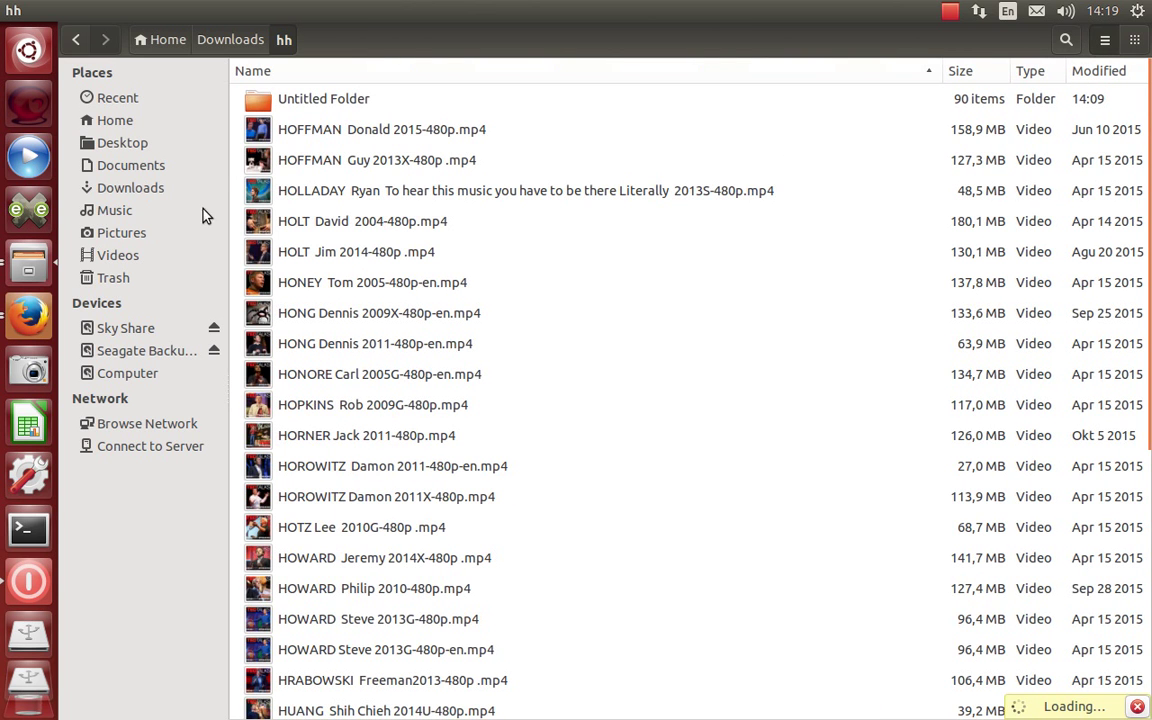
{"action": "left_click", "coordinate": [125, 145]}
{"action": "left_click", "coordinate": [1098, 75]}
{"action": "left_click", "coordinate": [1099, 72]}
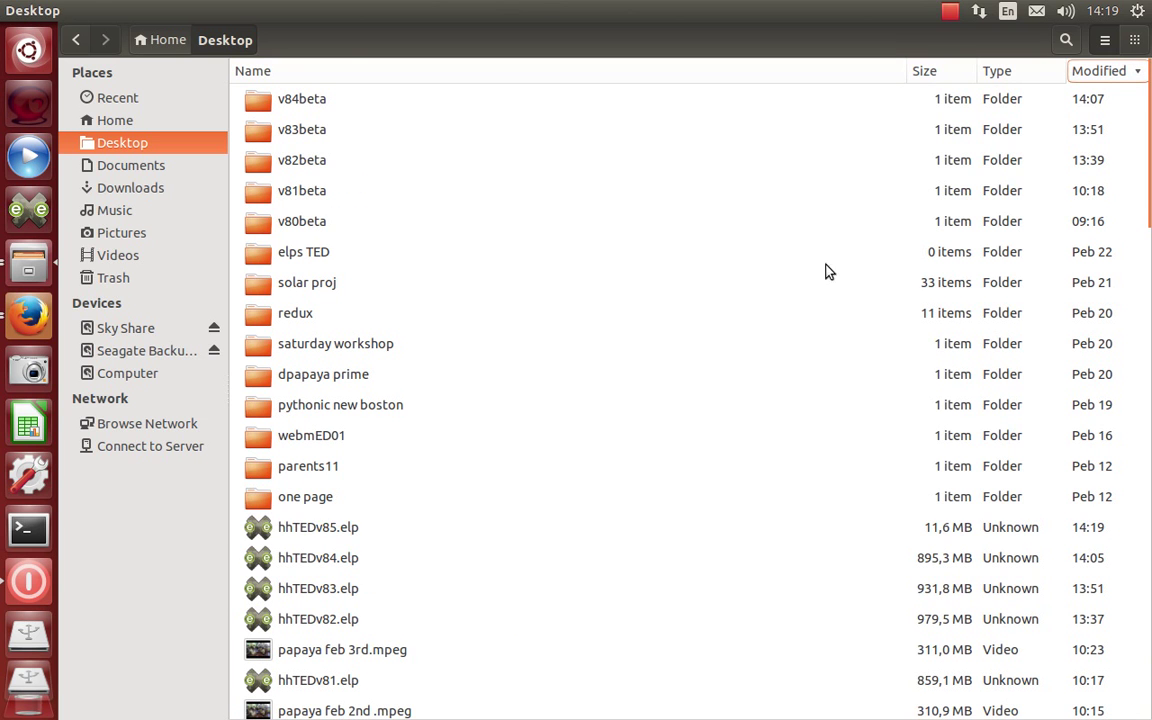
{"action": "left_click", "coordinate": [294, 533]}
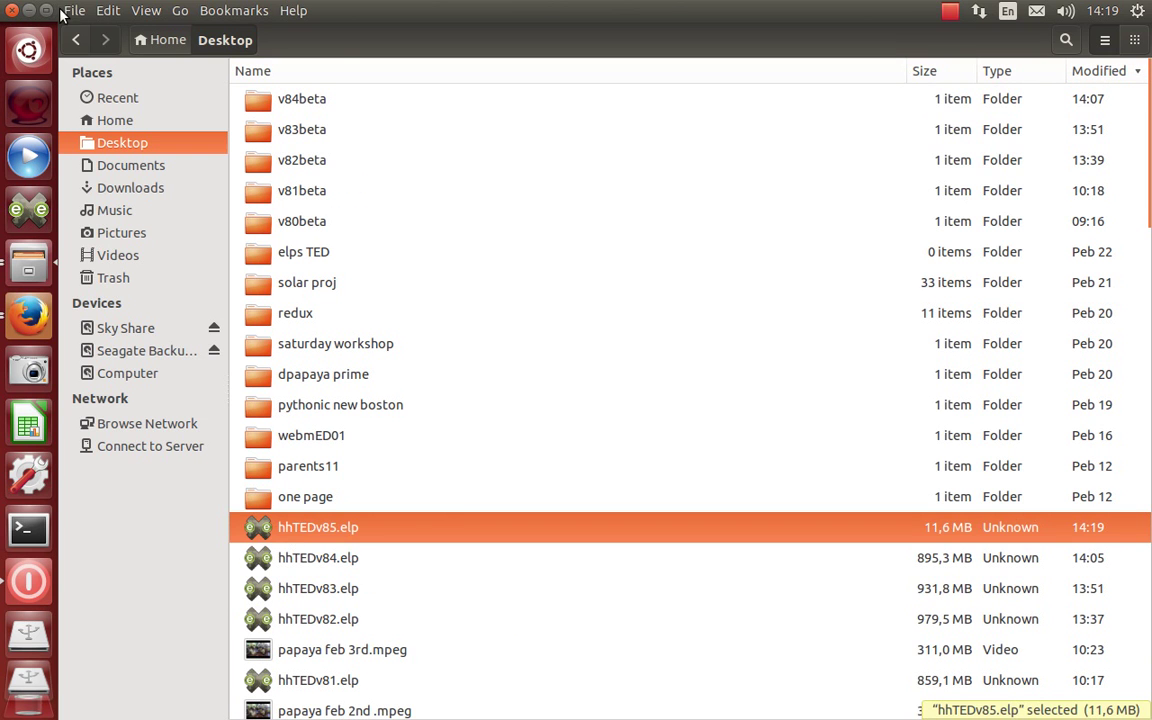
- Shrink the Files window to reveal the save progress and compare the sizes of hhTEDv85.elp and hhTEDv84.elp
{"action": "left_click", "coordinate": [44, 10]}
{"action": "scroll", "coordinate": [527, 316], "scroll_direction": "down", "scroll_amount": 5}
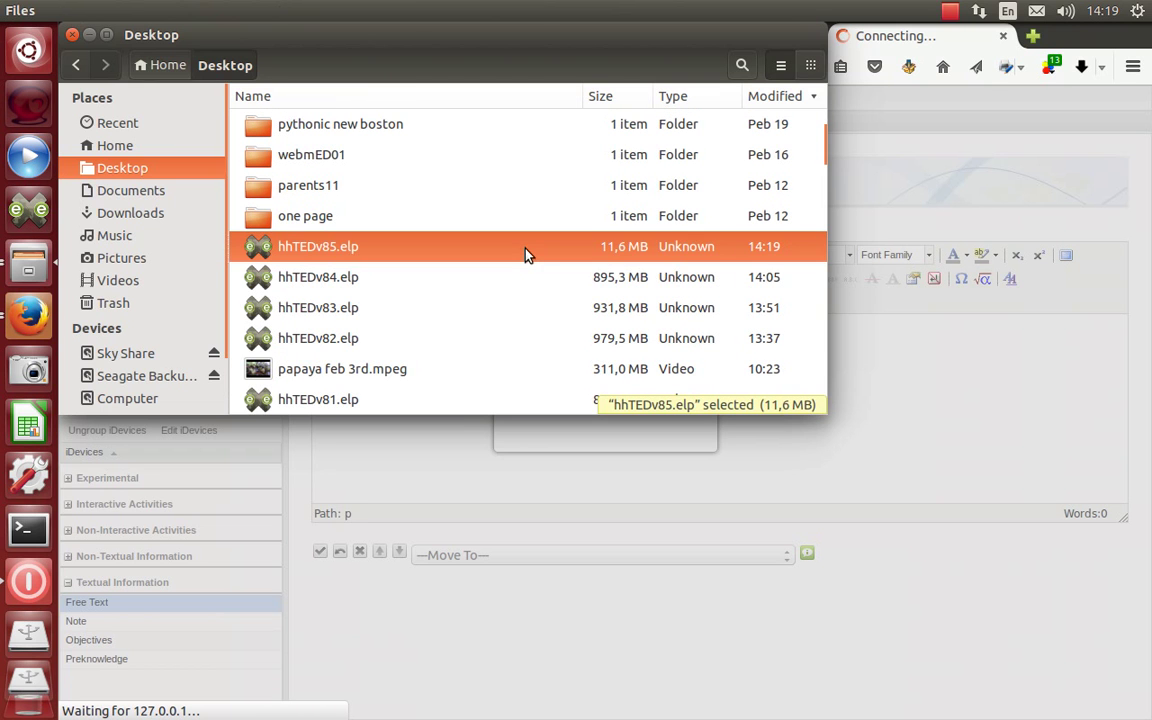
{"action": "left_click_drag", "start_coordinate": [442, 411], "coordinate": [452, 348]}
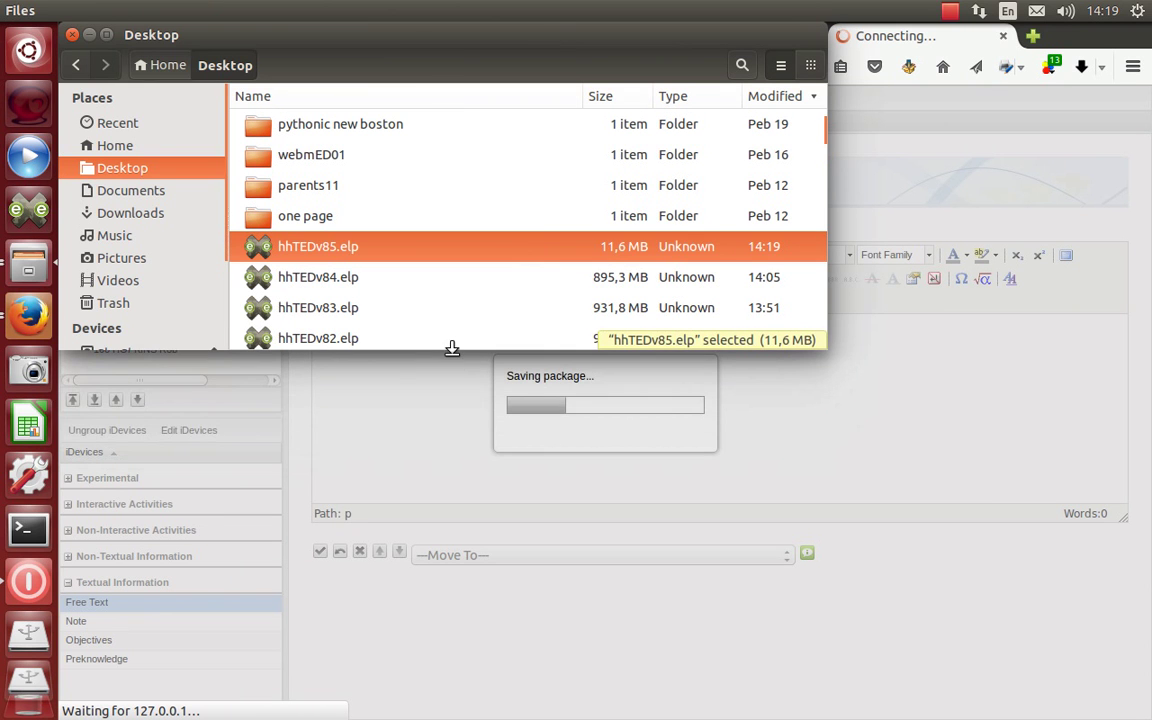
{"action": "left_click", "coordinate": [330, 276]}
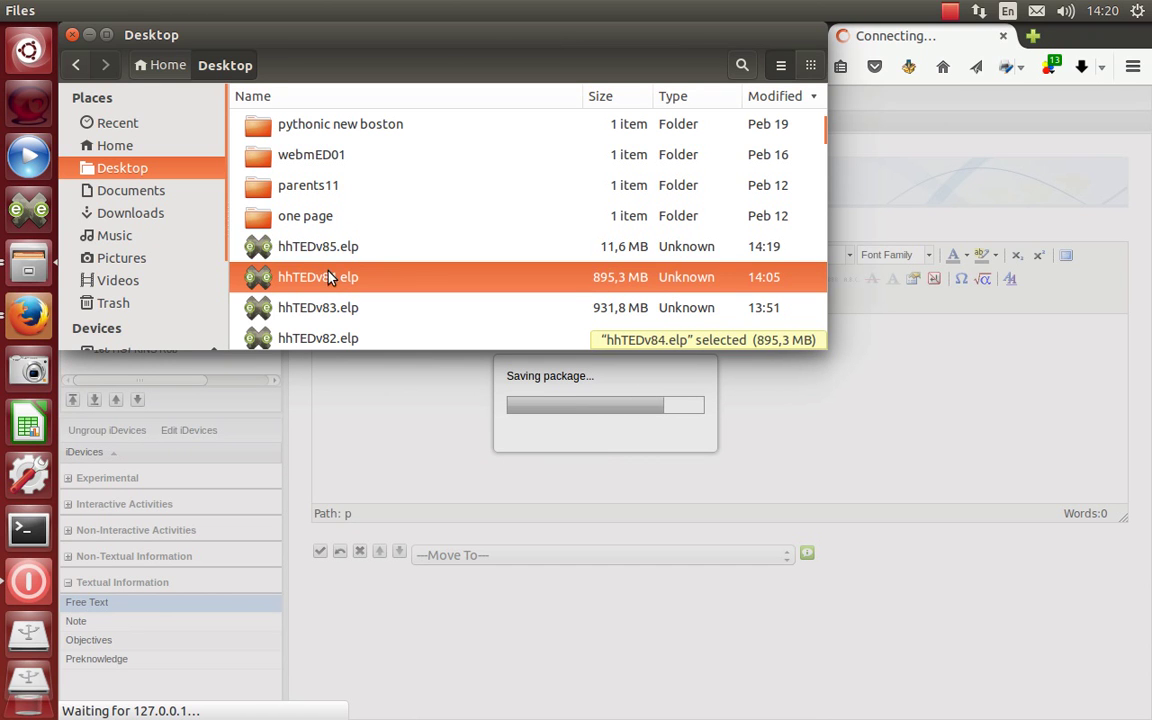
- Reload the Desktop folder listing by way of the Home folder and select hhTEDv85.elp to recheck its size
{"action": "left_click", "coordinate": [172, 65]}
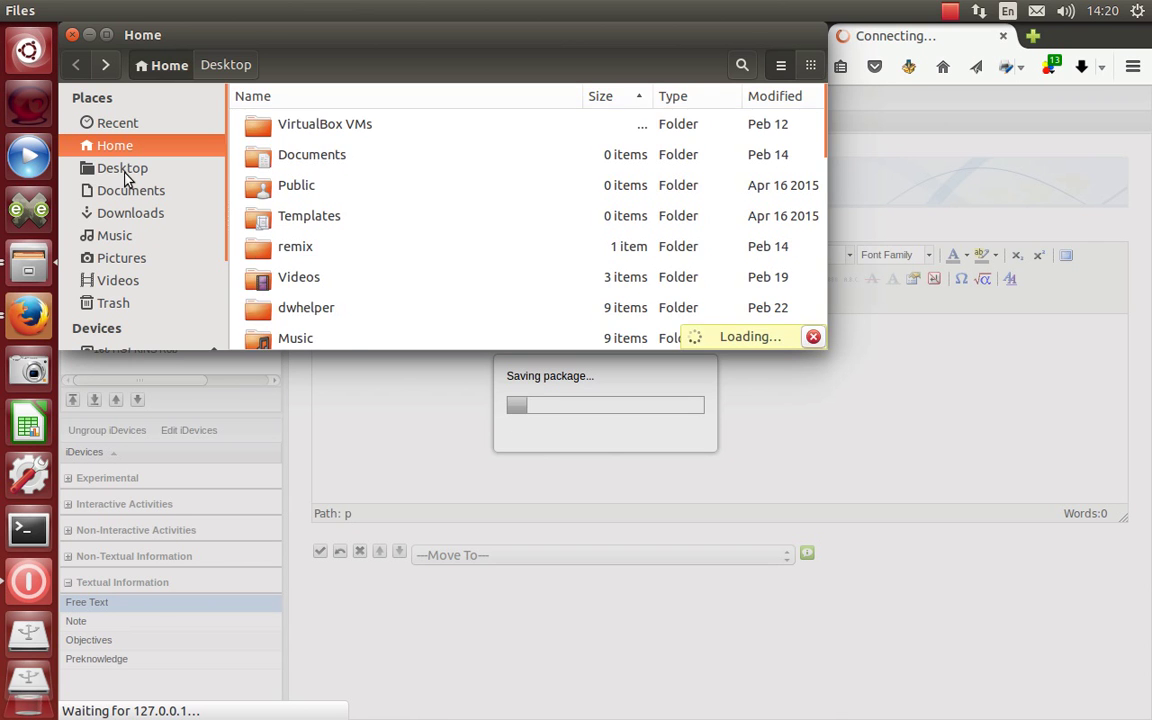
{"action": "left_click", "coordinate": [122, 170]}
{"action": "scroll", "coordinate": [313, 235], "scroll_direction": "down", "scroll_amount": 2}
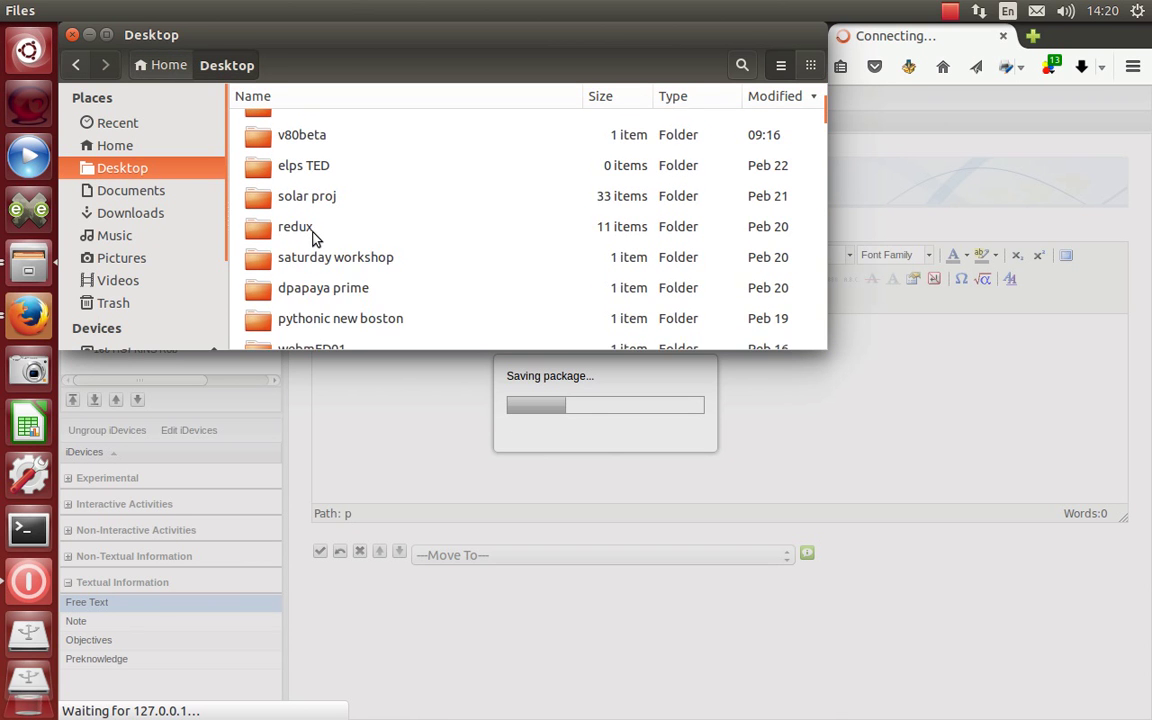
{"action": "scroll", "coordinate": [313, 235], "scroll_direction": "down", "scroll_amount": 3}
{"action": "left_click", "coordinate": [317, 293]}
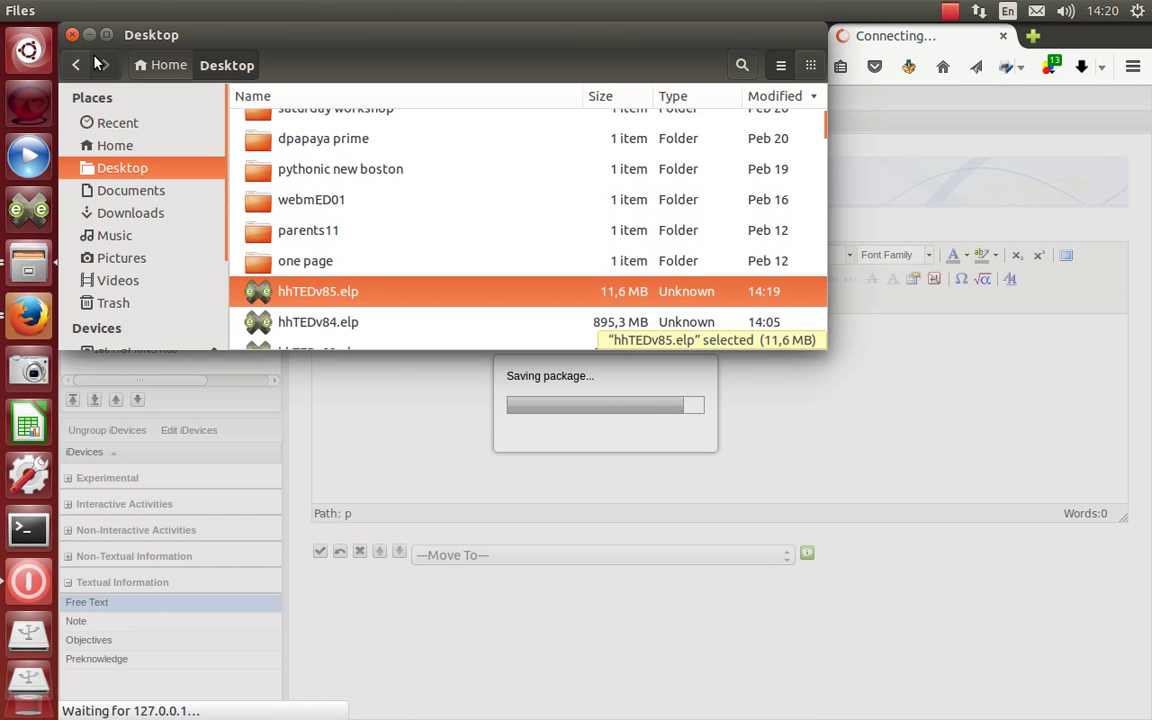
- Refresh the Desktop listing by way of the Documents folder and compare the sizes of hhTEDv85.elp and hhTEDv84.elp
{"action": "left_click", "coordinate": [137, 195]}
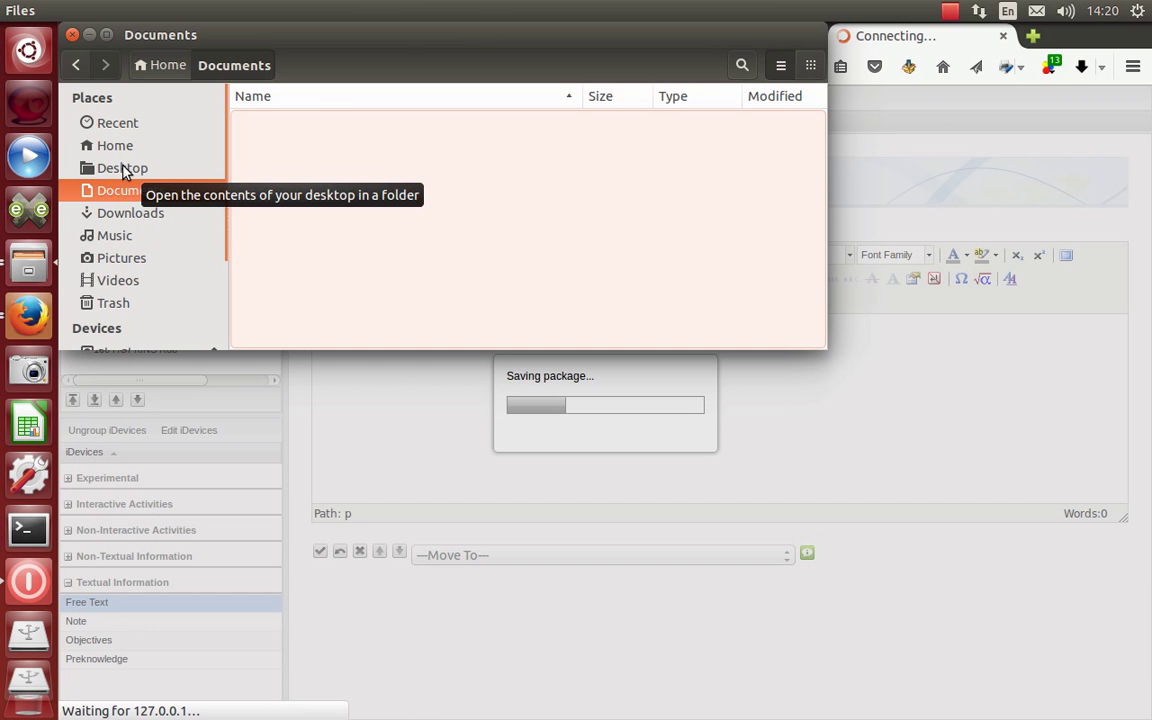
{"action": "left_click", "coordinate": [124, 170]}
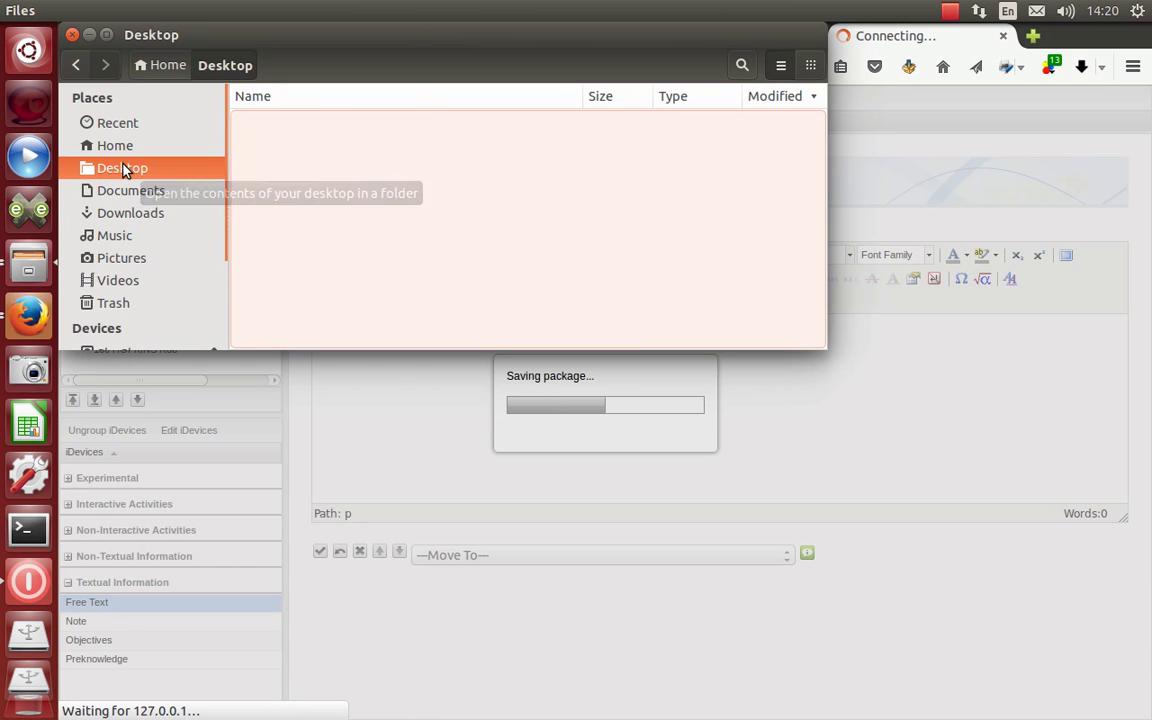
{"action": "scroll", "coordinate": [409, 253], "scroll_direction": "down", "scroll_amount": 3}
{"action": "scroll", "coordinate": [409, 253], "scroll_direction": "down", "scroll_amount": 4}
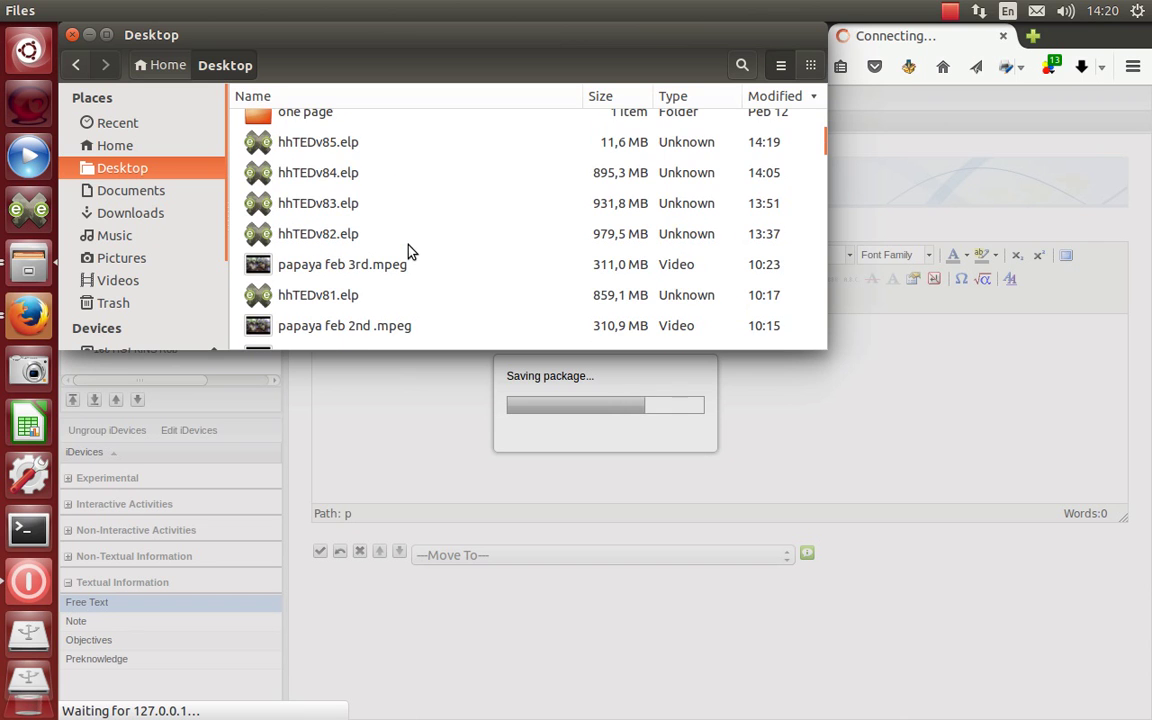
{"action": "left_click", "coordinate": [313, 145]}
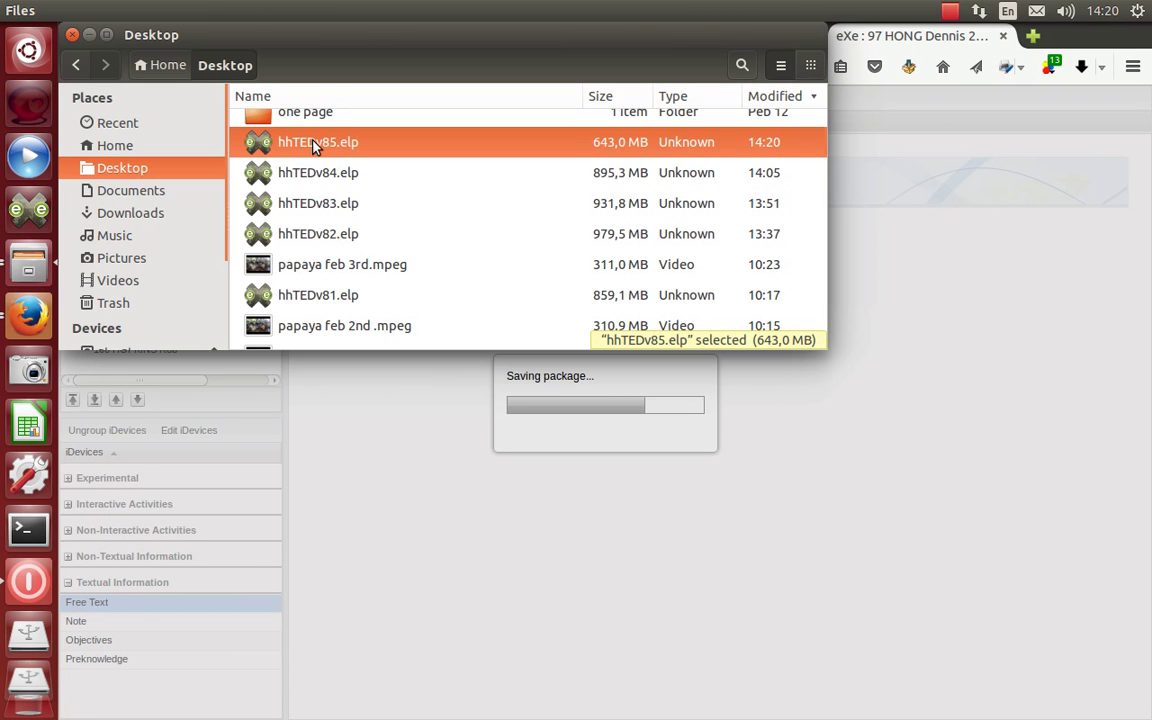
{"action": "left_click", "coordinate": [545, 176]}
{"action": "left_click", "coordinate": [548, 150]}
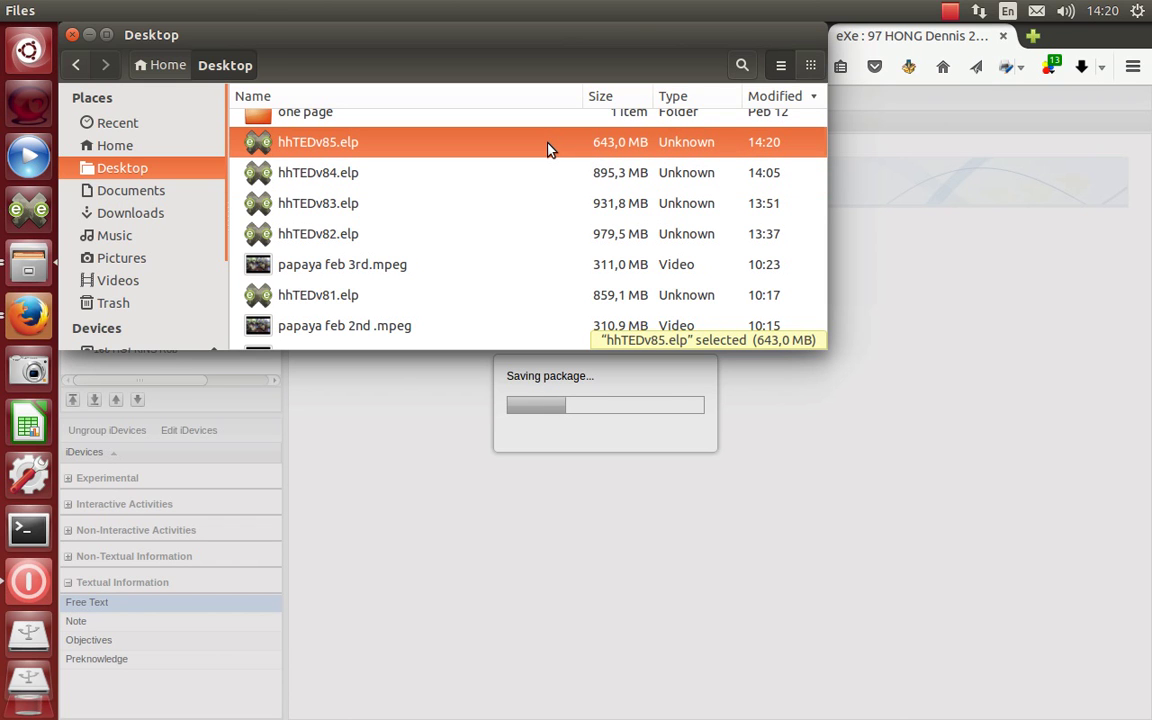
- Switch back to Firefox and close the eXe package tab, agreeing to leave the page
{"action": "left_click", "coordinate": [436, 467]}
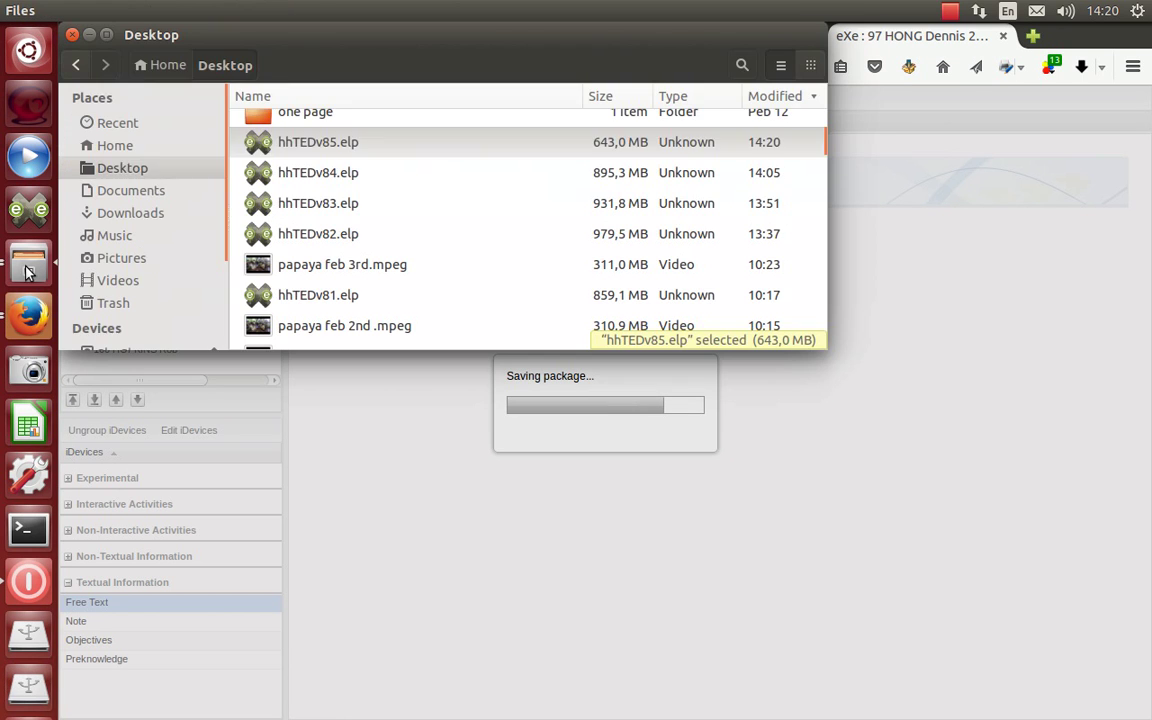
{"action": "left_click", "coordinate": [28, 264]}
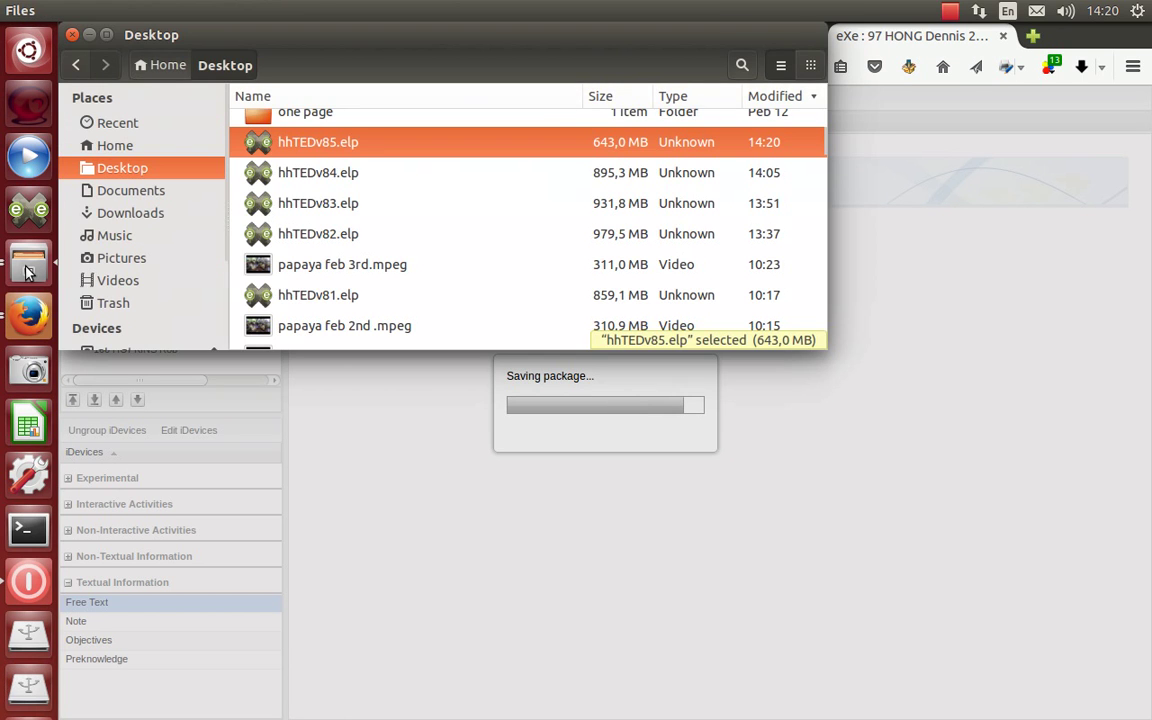
{"action": "left_click", "coordinate": [252, 166]}
{"action": "left_click", "coordinate": [347, 457]}
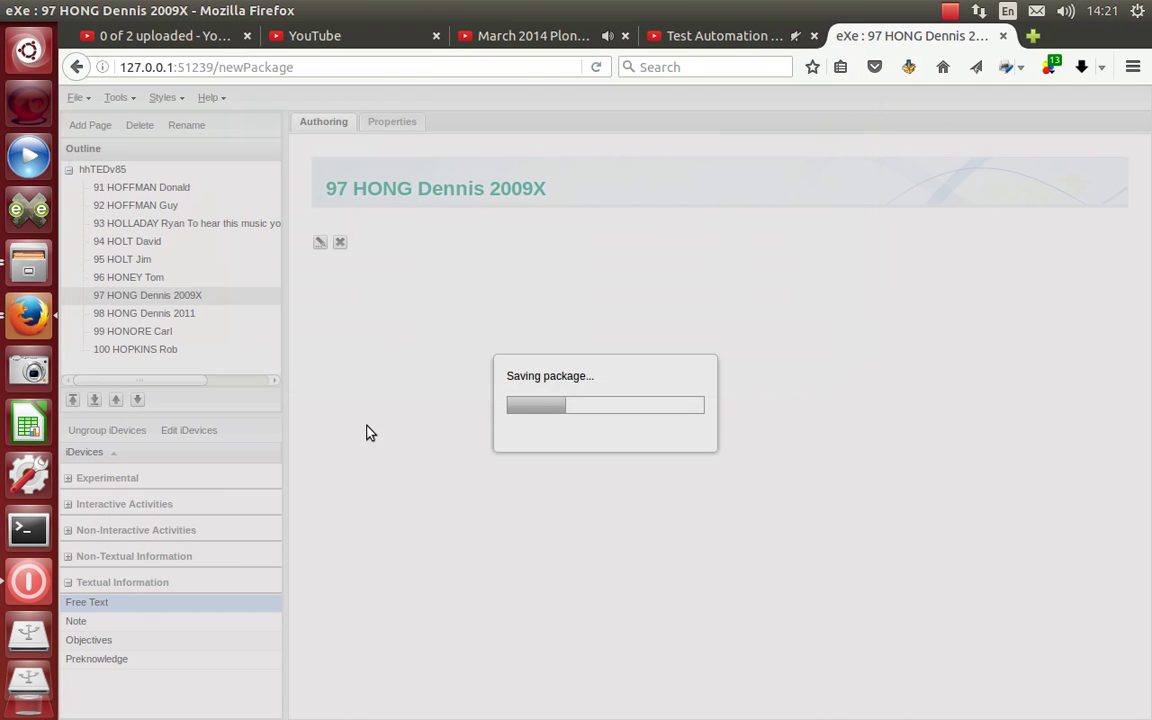
{"action": "left_click", "coordinate": [1003, 36]}
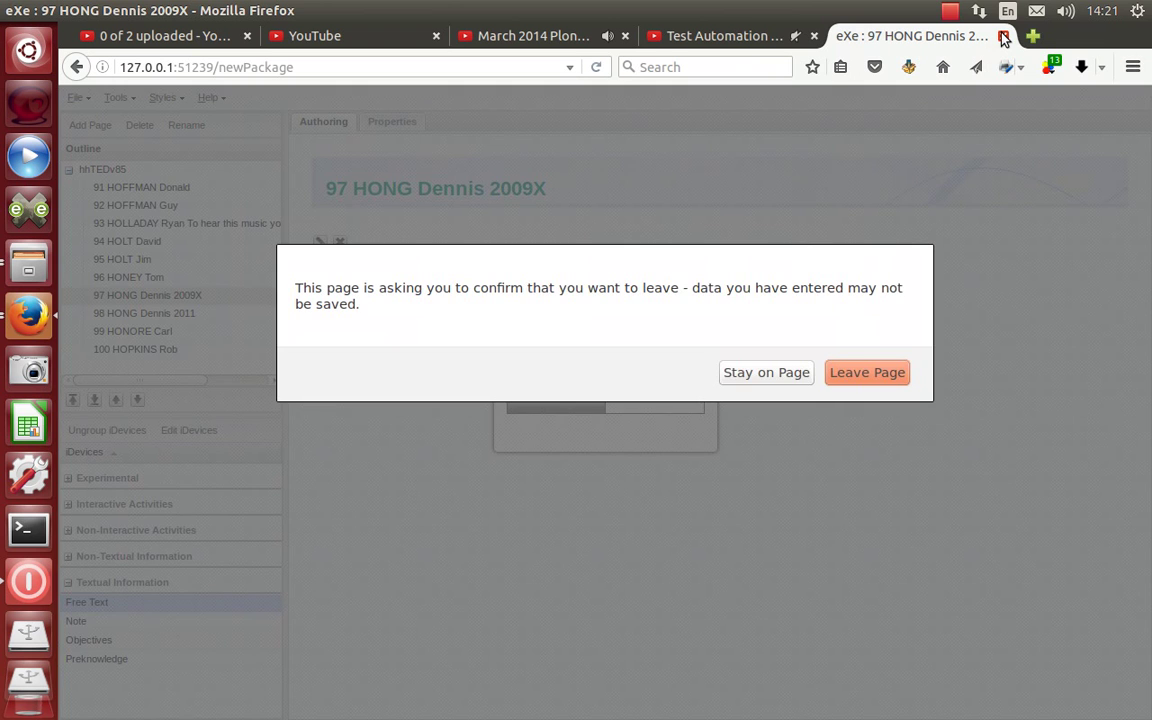
{"action": "left_click", "coordinate": [847, 373]}
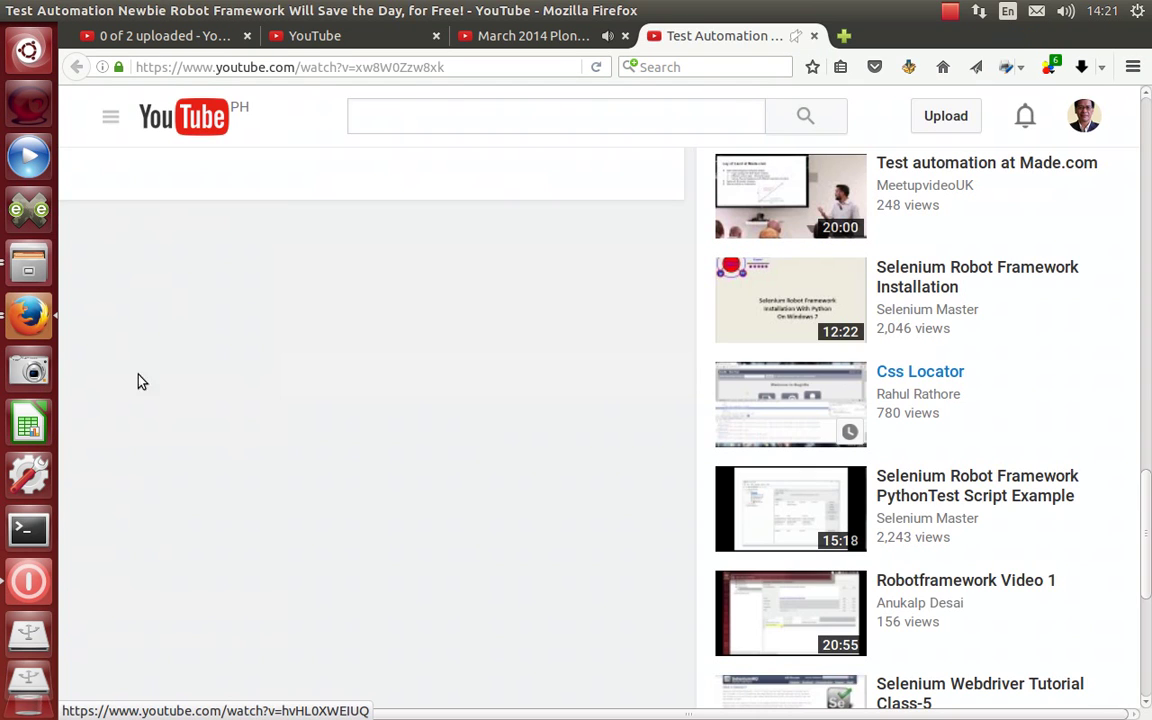